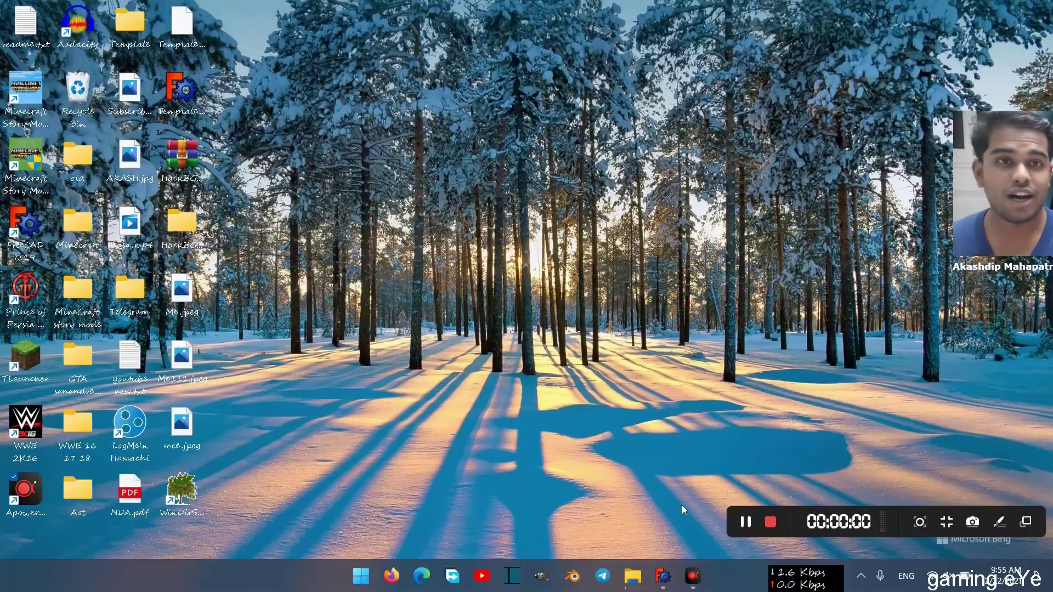
# - Bring FreeCAD back up, create a new Unnamed document and activate the Part Design workbench
pyautogui.click(663, 581)
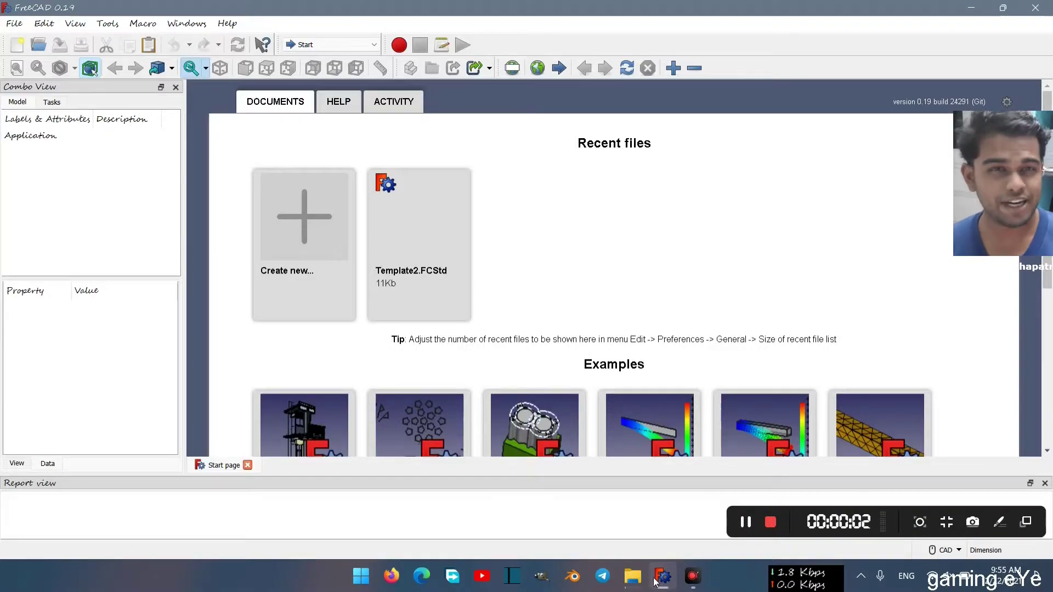
pyautogui.press('super+d')
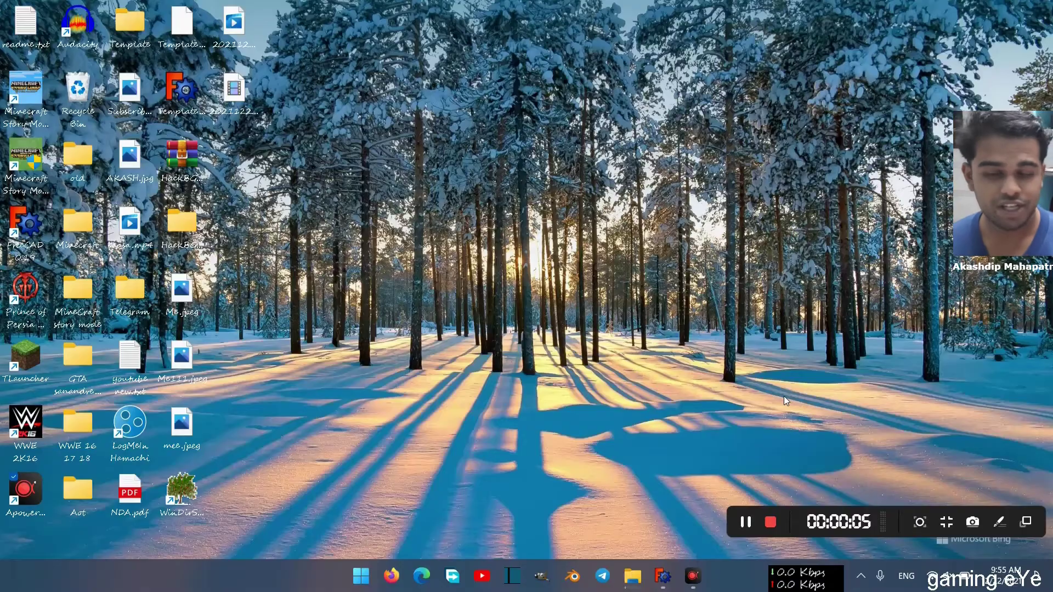
pyautogui.moveTo(692, 576)
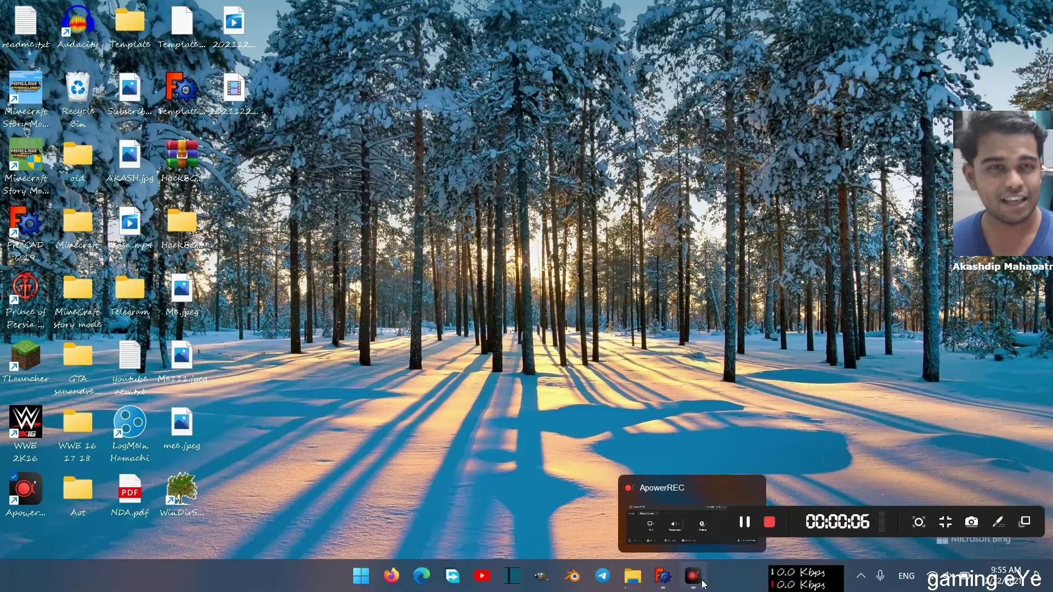
pyautogui.click(662, 575)
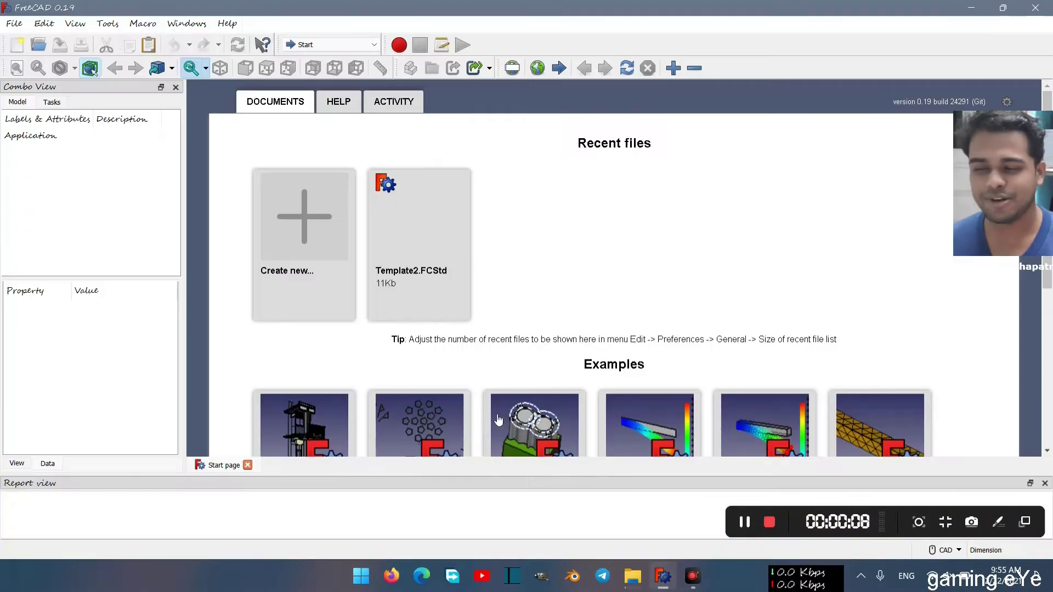
pyautogui.click(299, 234)
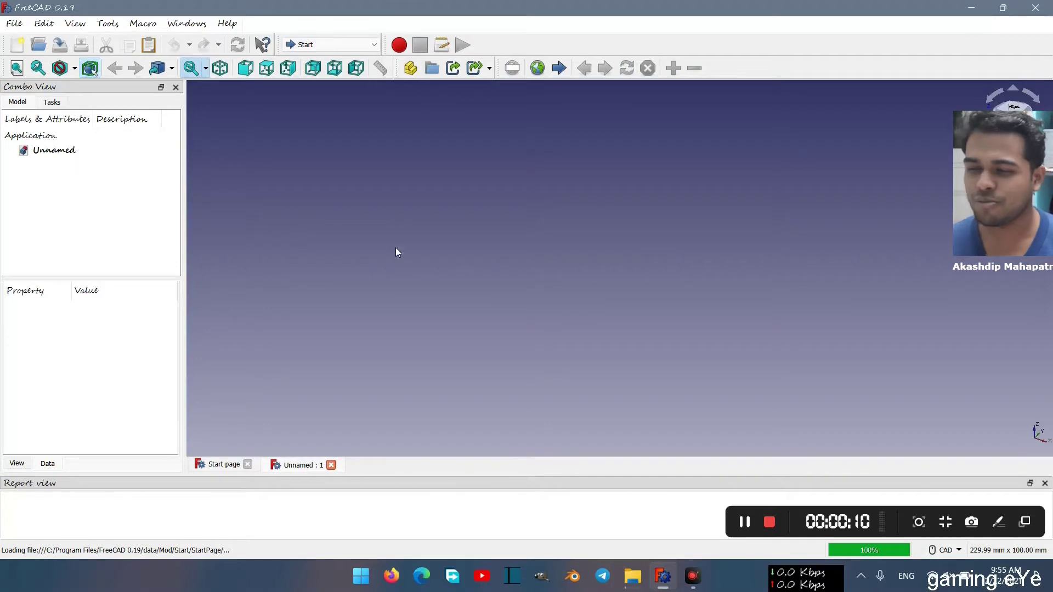
pyautogui.click(374, 45)
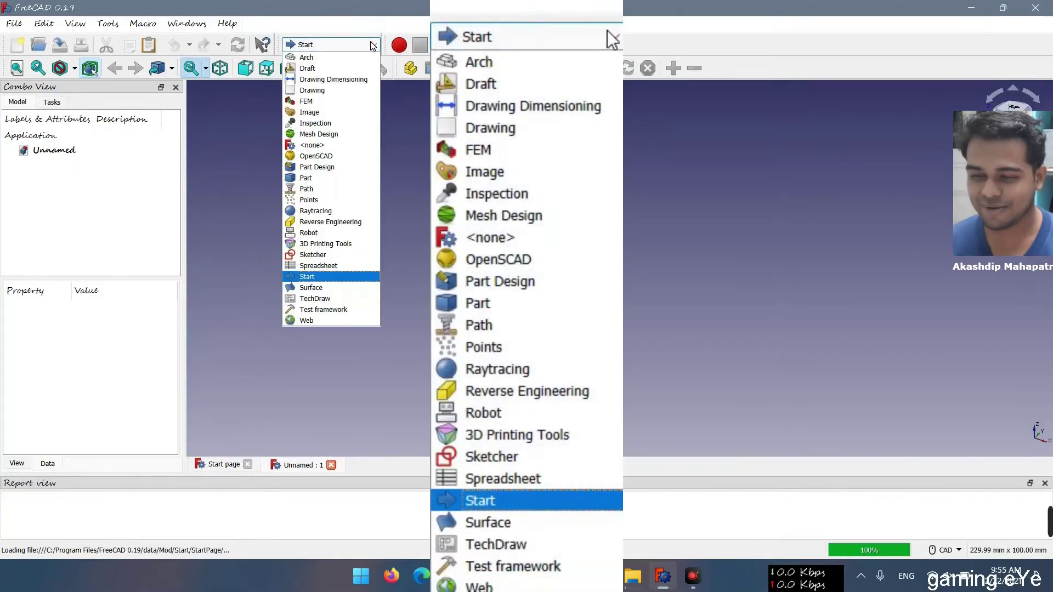
pyautogui.click(335, 167)
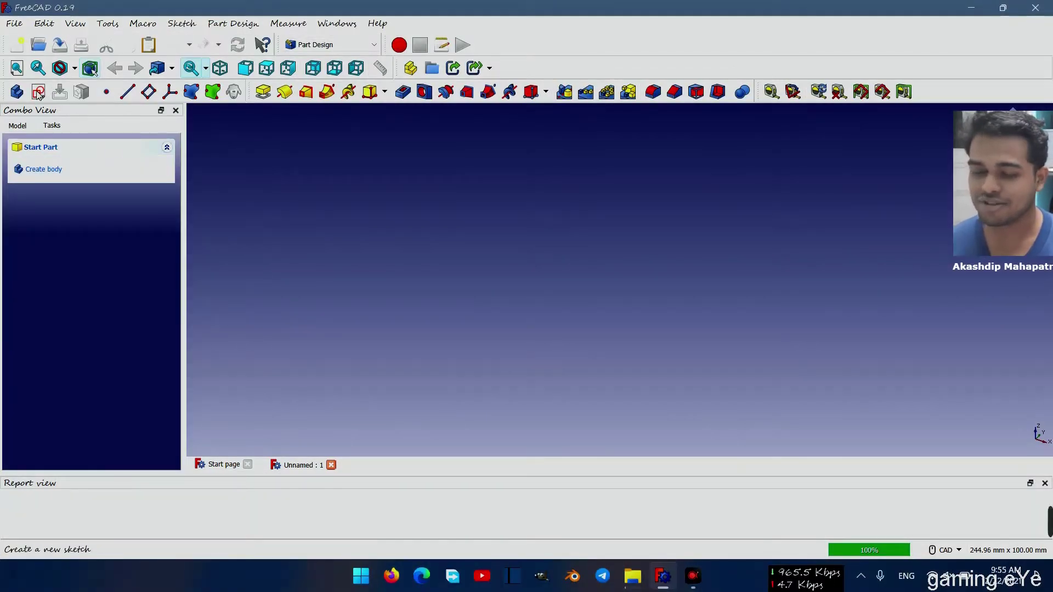
# - Create a sketch on XY_Plane and switch to the Sketcher line tool
pyautogui.click(40, 92)
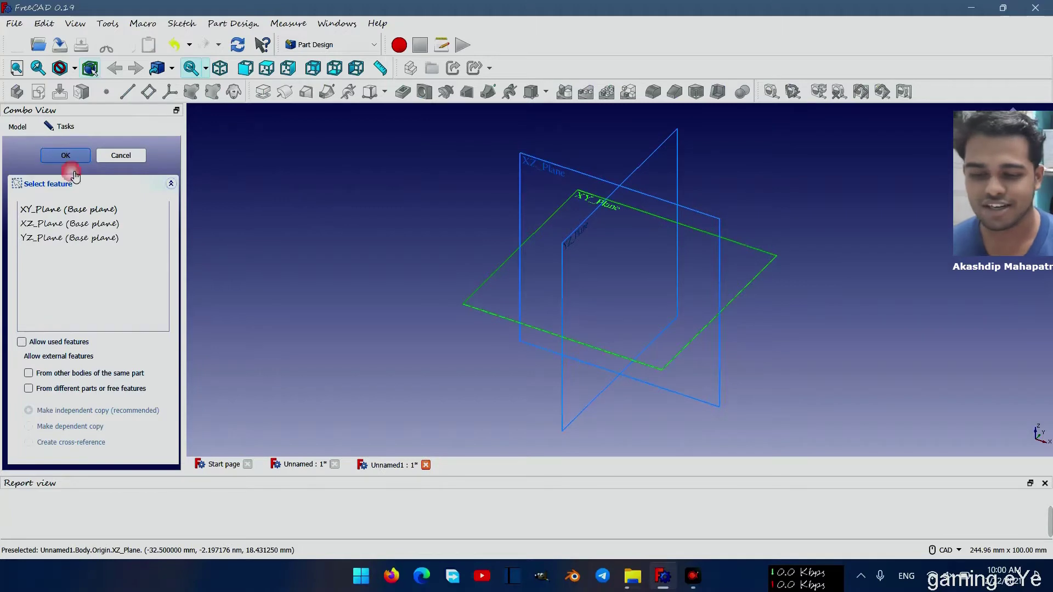
pyautogui.click(73, 172)
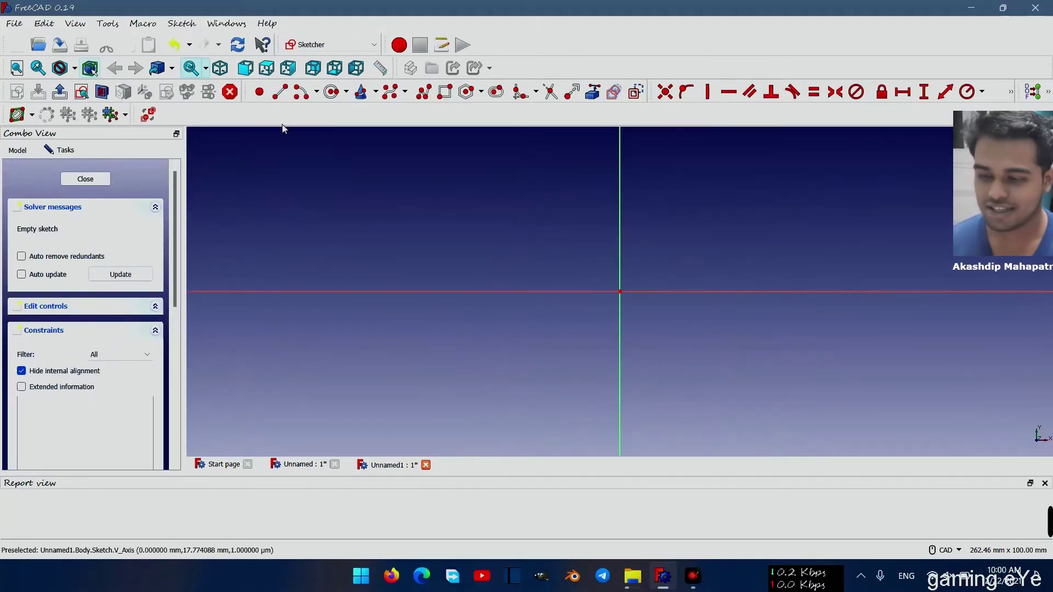
pyautogui.click(261, 94)
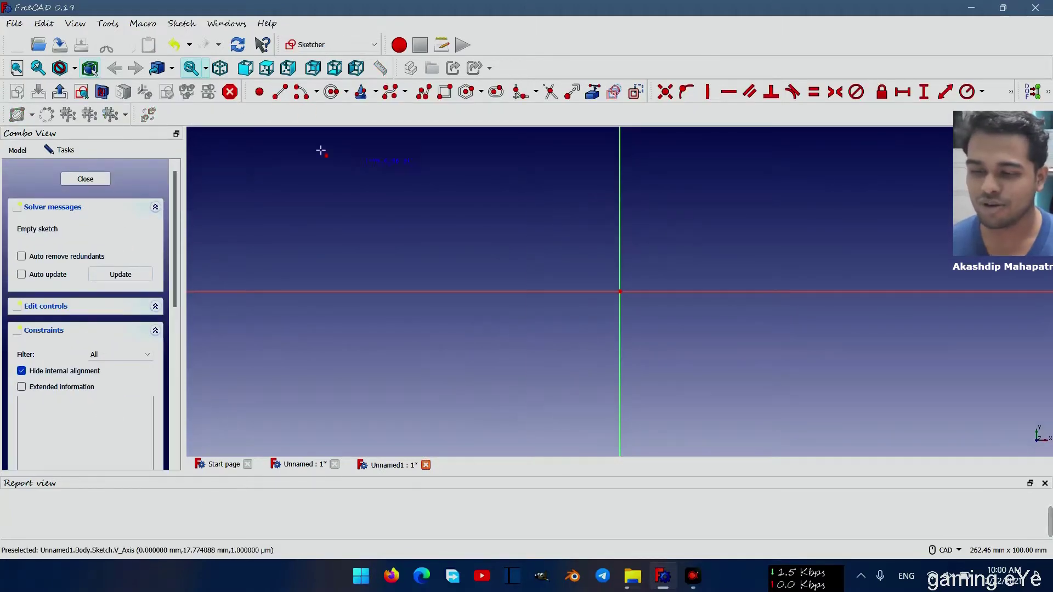
pyautogui.click(279, 92)
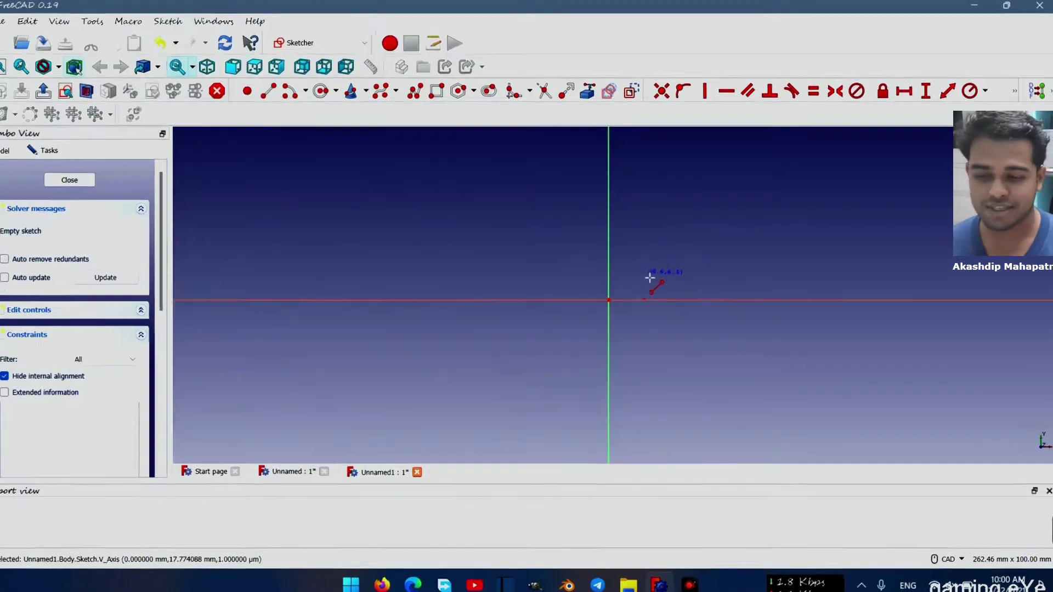
pyautogui.scroll(5, 654, 274)
# - Draw a sloping line right of the origin and adjust its endpoints
pyautogui.click(610, 290)
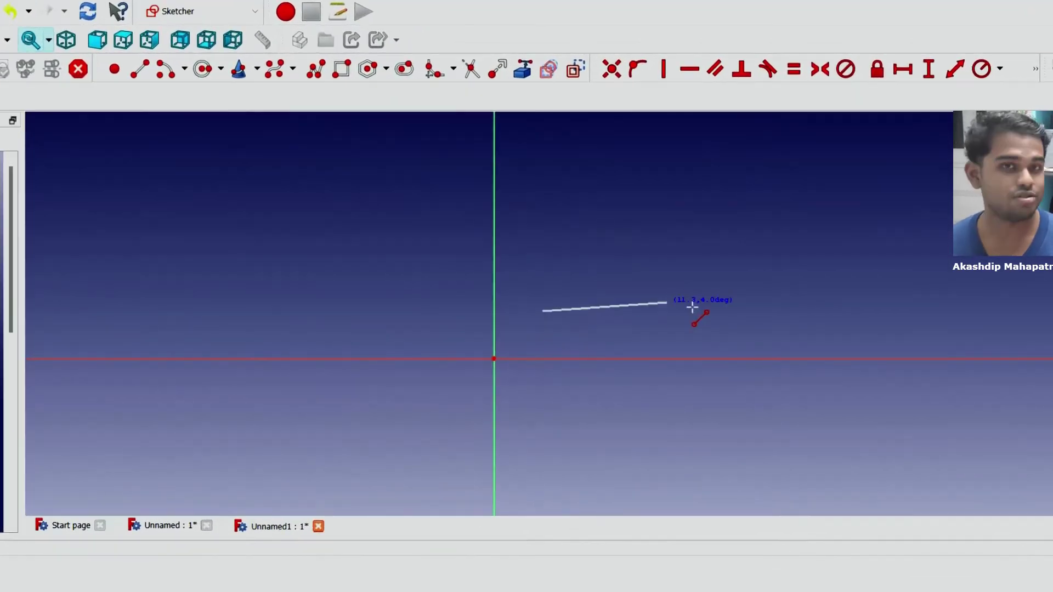
pyautogui.click(730, 271)
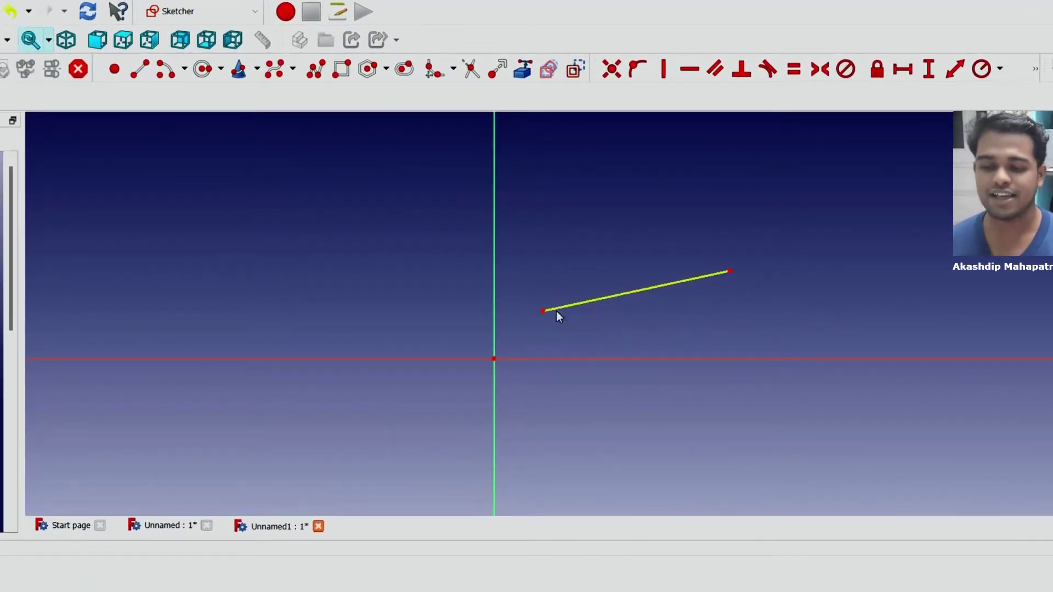
pyautogui.moveTo(542, 311); pyautogui.dragTo(533, 339)
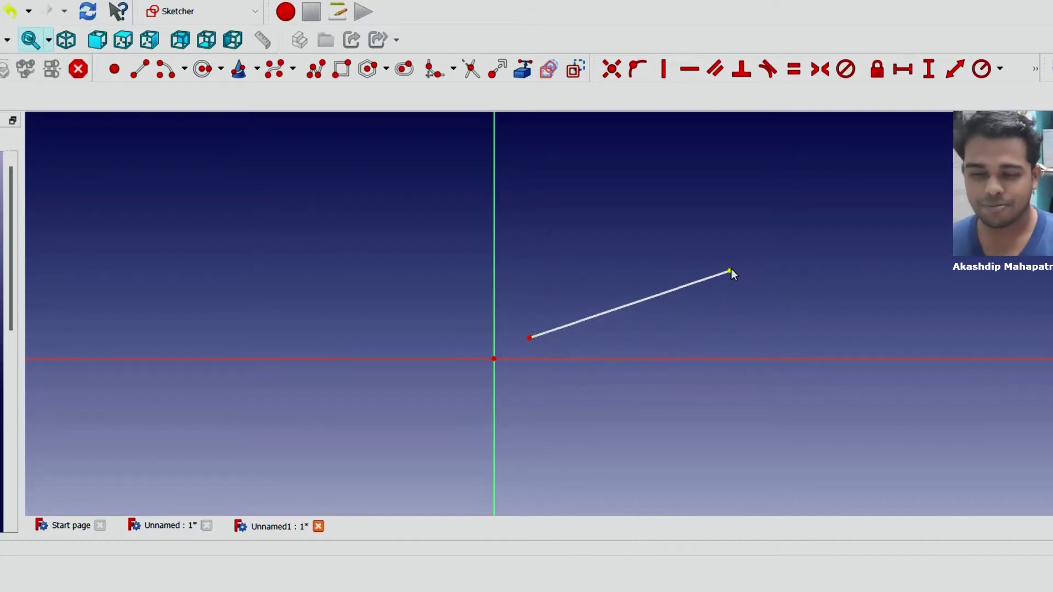
pyautogui.moveTo(729, 271); pyautogui.dragTo(729, 268)
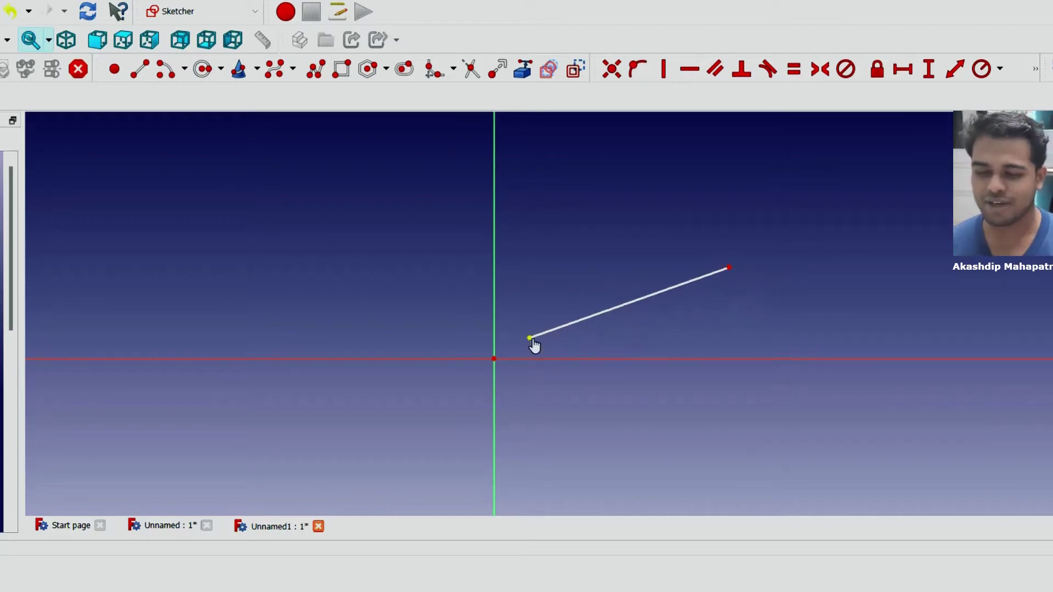
# - Fix the line's lower endpoint 2 mm from the origin and test by dragging it
pyautogui.click(493, 360)
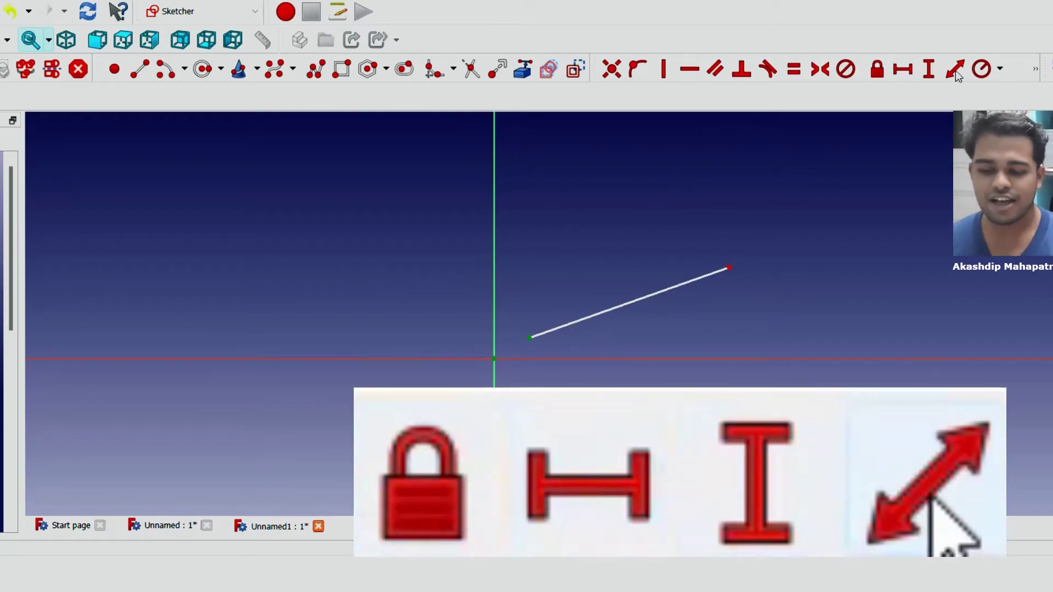
pyautogui.click(955, 73)
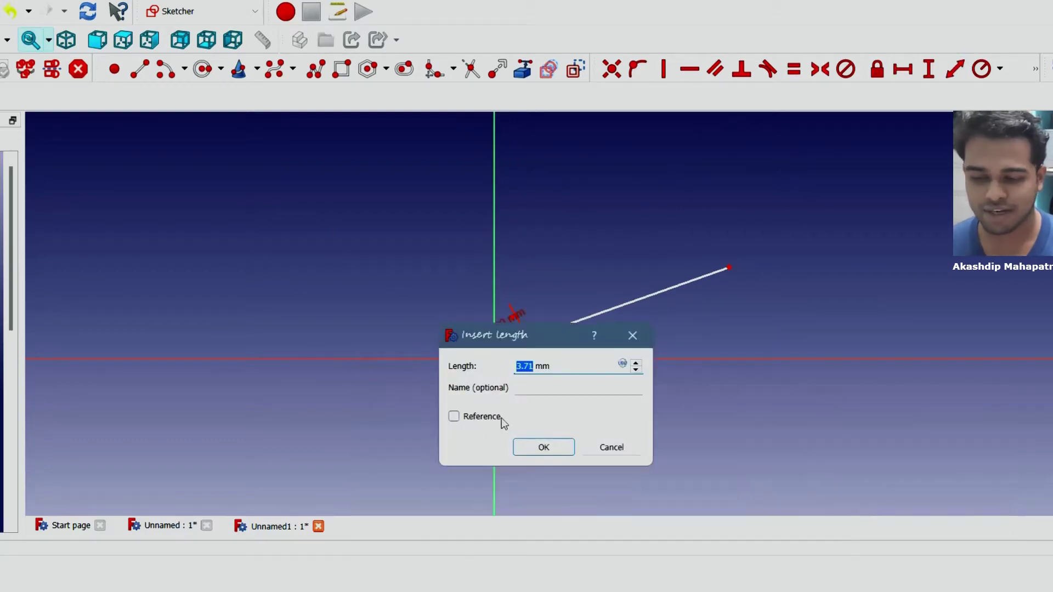
pyautogui.write('2')
pyautogui.click(548, 449)
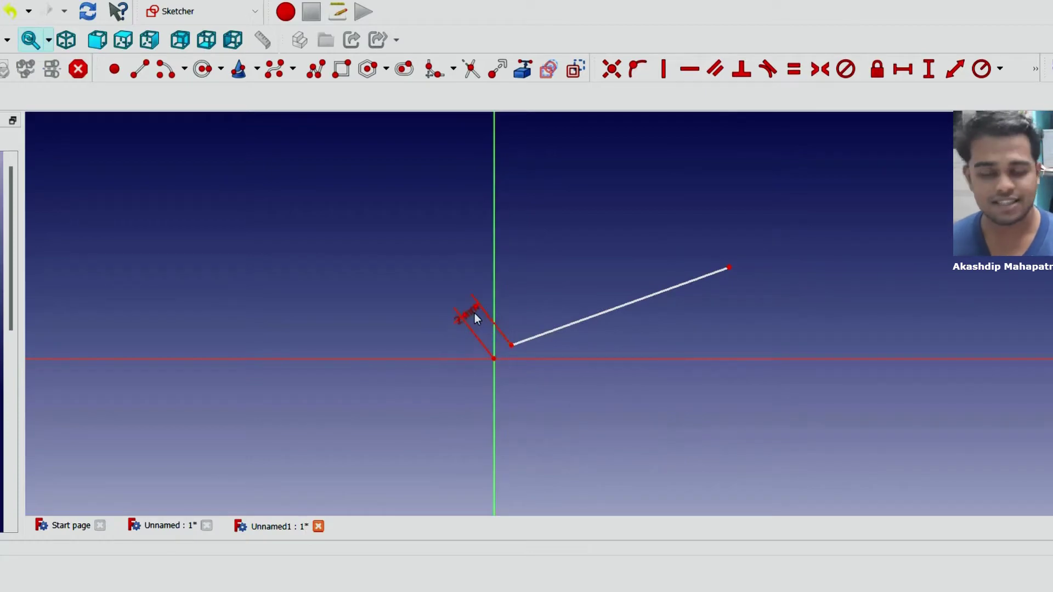
pyautogui.doubleClick(470, 311)
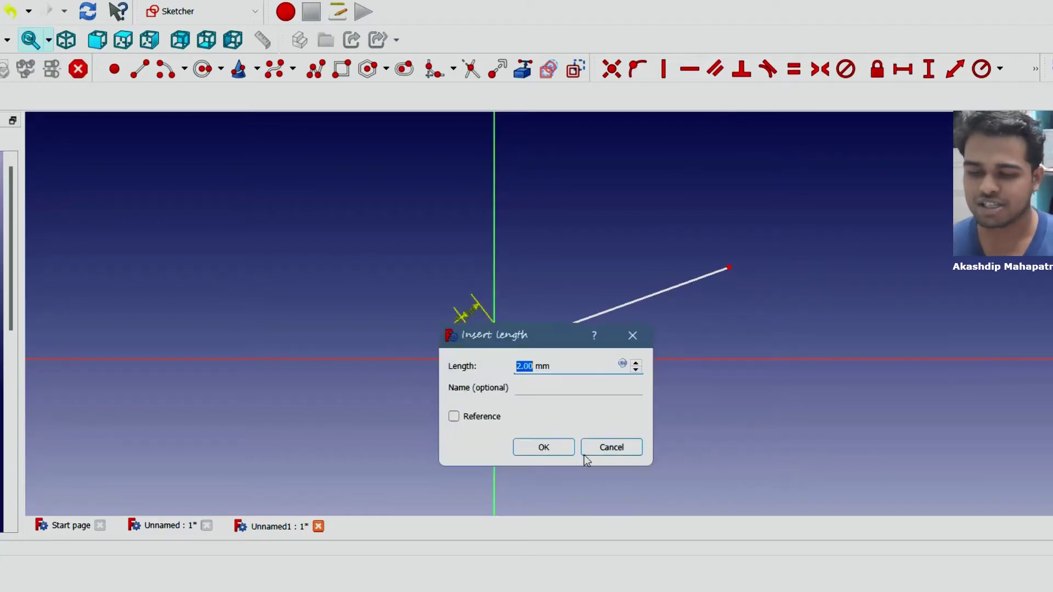
pyautogui.click(608, 448)
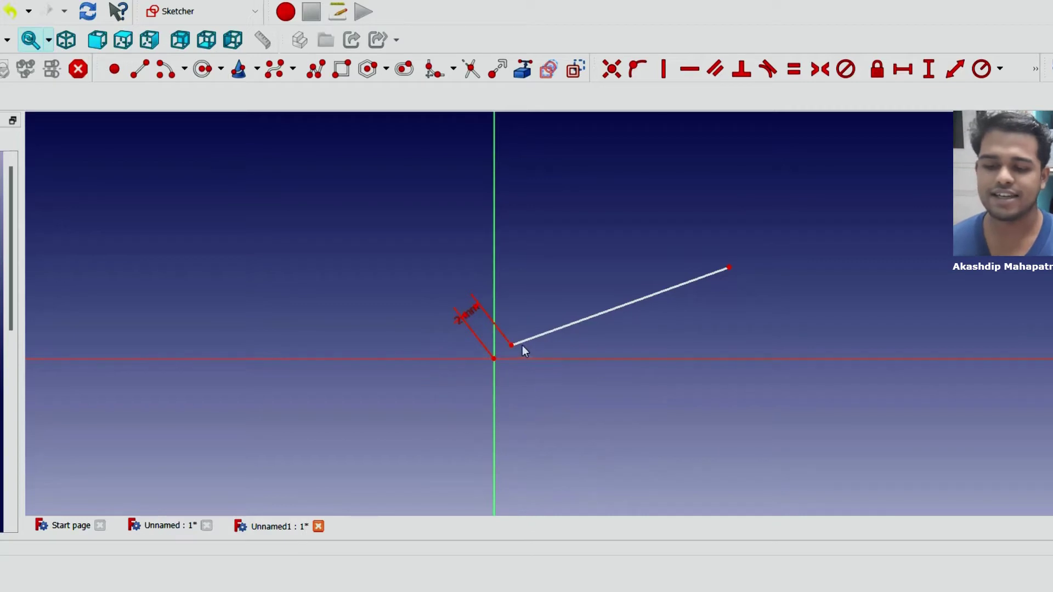
pyautogui.moveTo(514, 350)
pyautogui.mouseDown()
pyautogui.moveTo(404, 208)
pyautogui.moveTo(379, 430)
pyautogui.moveTo(555, 489)
pyautogui.moveTo(442, 200)
pyautogui.moveTo(602, 327)
pyautogui.moveTo(411, 423)
pyautogui.moveTo(611, 400)
pyautogui.moveTo(600, 282)
pyautogui.mouseUp()
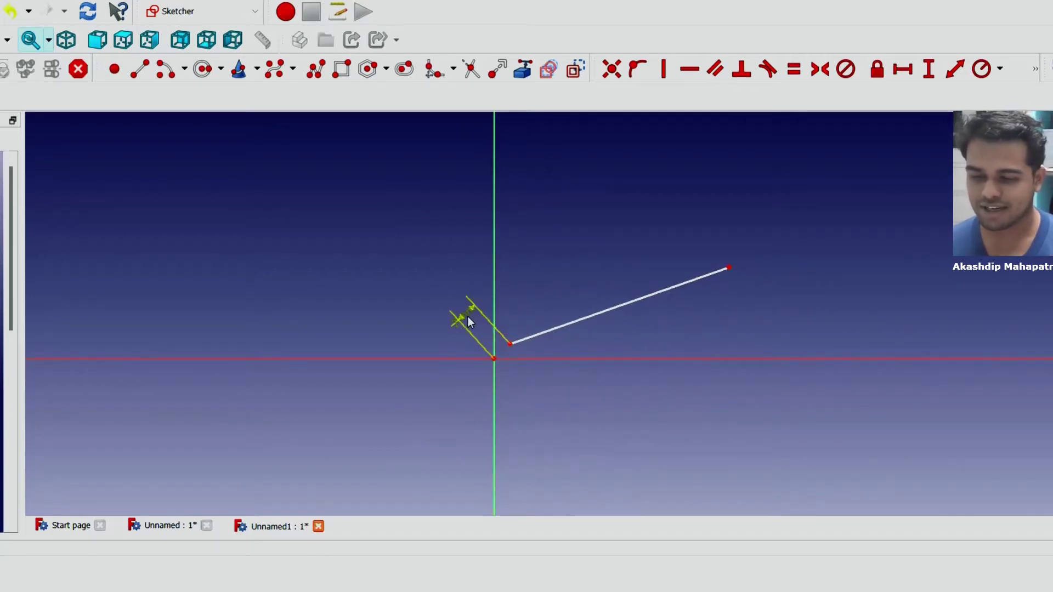
# - Replace the 2 mm distance with a 2 mm horizontal distance from the Y axis
pyautogui.press('Delete')
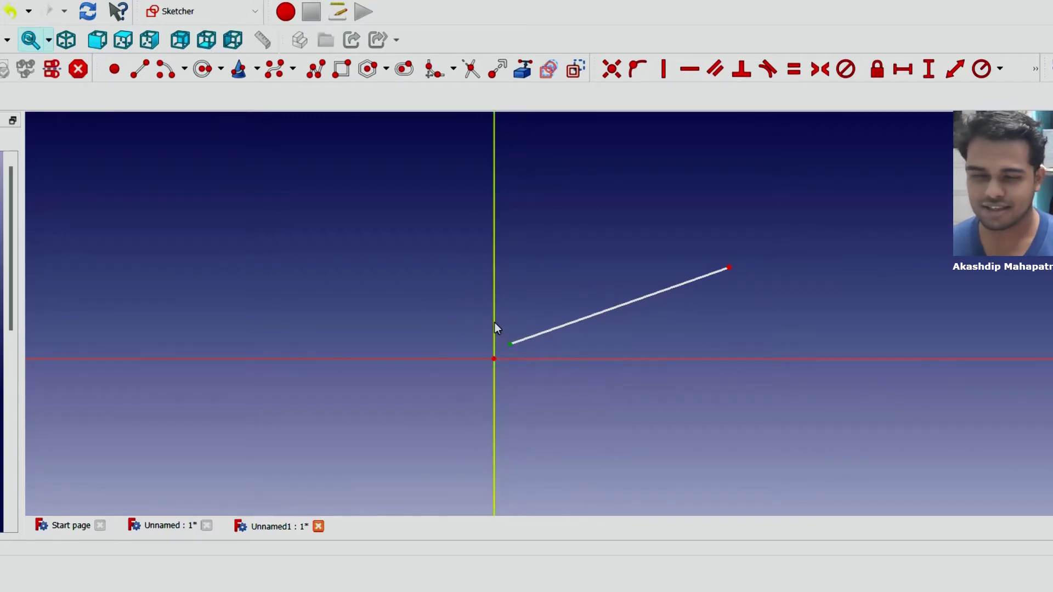
pyautogui.click(949, 70)
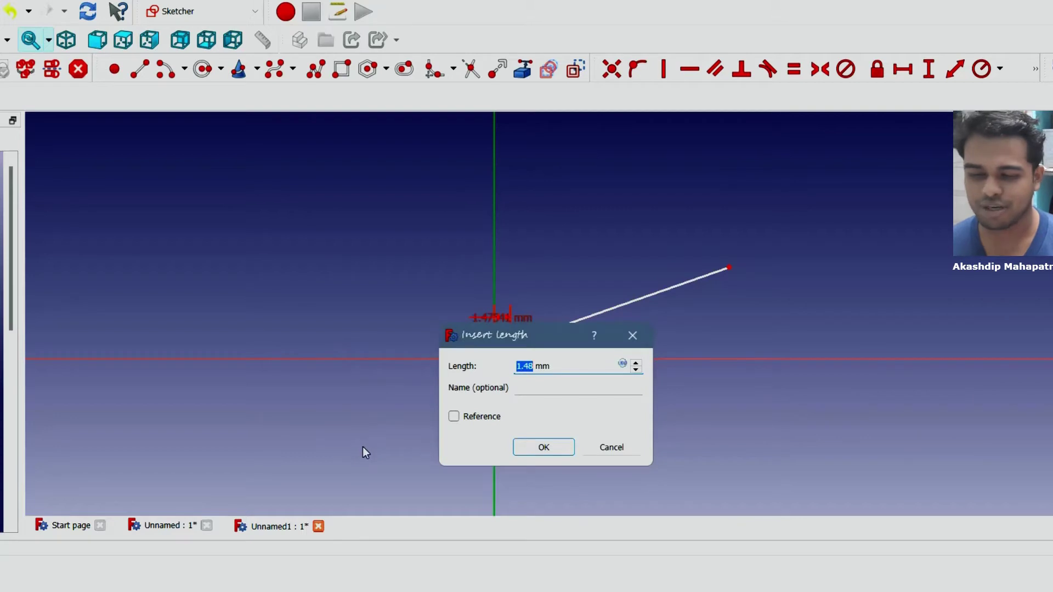
pyautogui.write('2')
pyautogui.click(544, 448)
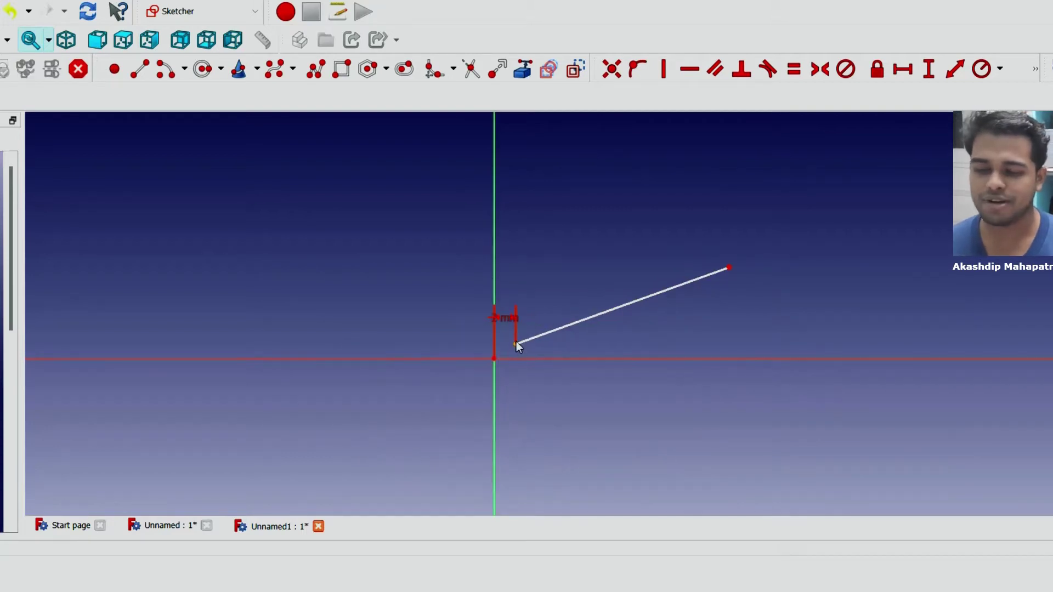
pyautogui.scroll(3, 516, 341)
pyautogui.scroll(-3, 518, 347)
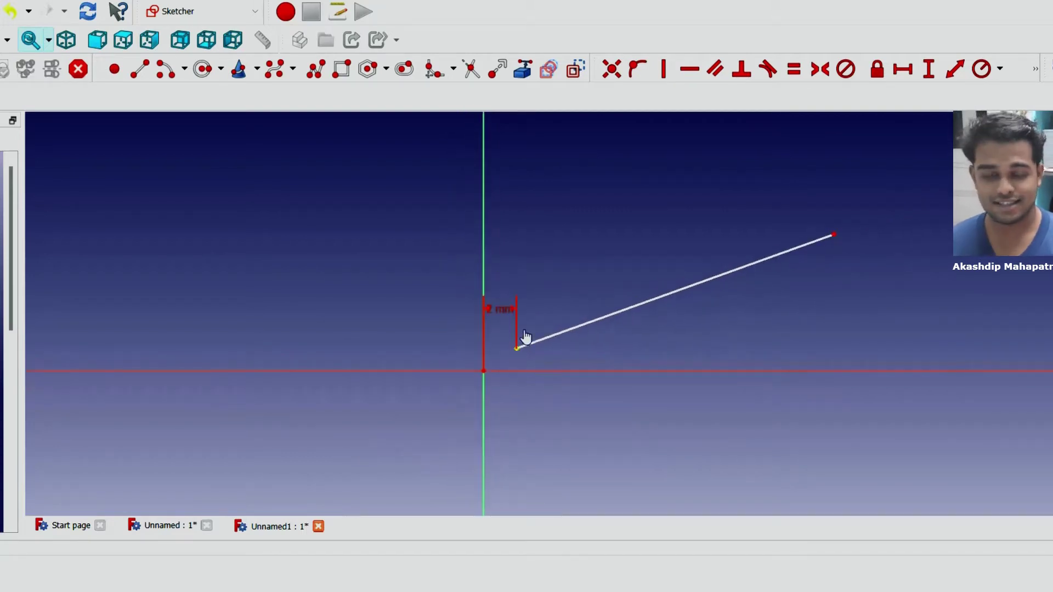
pyautogui.moveTo(517, 346)
pyautogui.mouseDown()
pyautogui.moveTo(534, 285)
pyautogui.moveTo(461, 298)
pyautogui.moveTo(576, 301)
pyautogui.moveTo(501, 370)
pyautogui.moveTo(534, 318)
pyautogui.moveTo(540, 344)
pyautogui.moveTo(518, 339)
pyautogui.mouseUp()
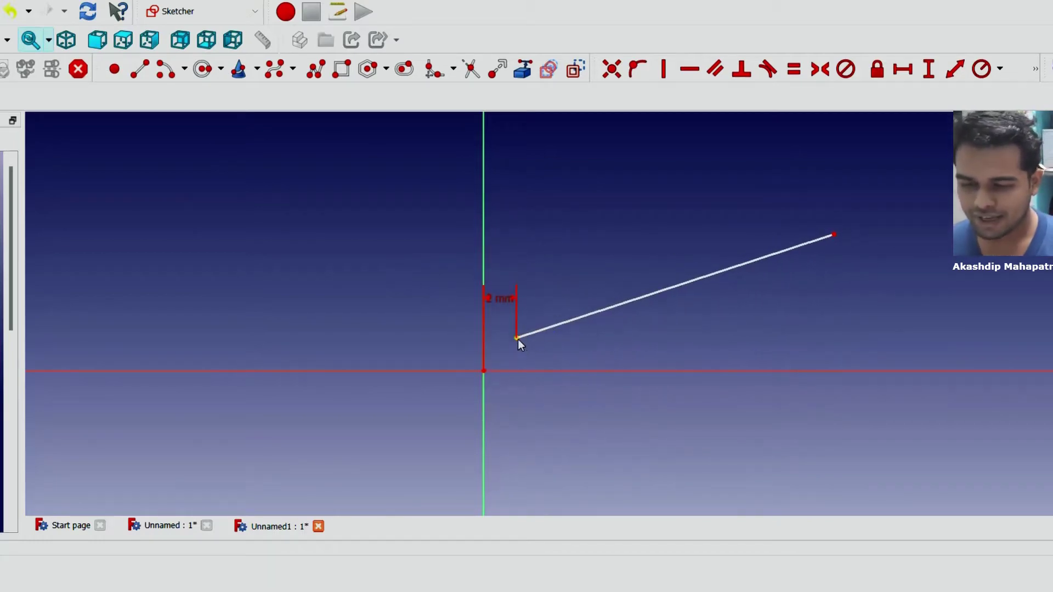
# - Add a 2 mm vertical distance from the X axis to the start point, then reposition the line
pyautogui.click(522, 370)
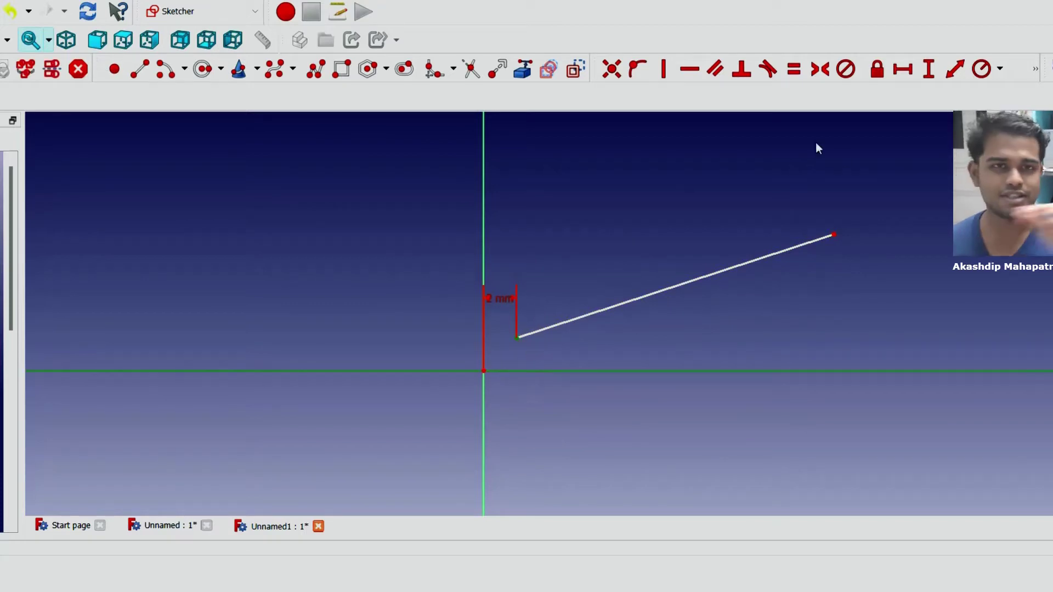
pyautogui.click(957, 70)
pyautogui.write('2')
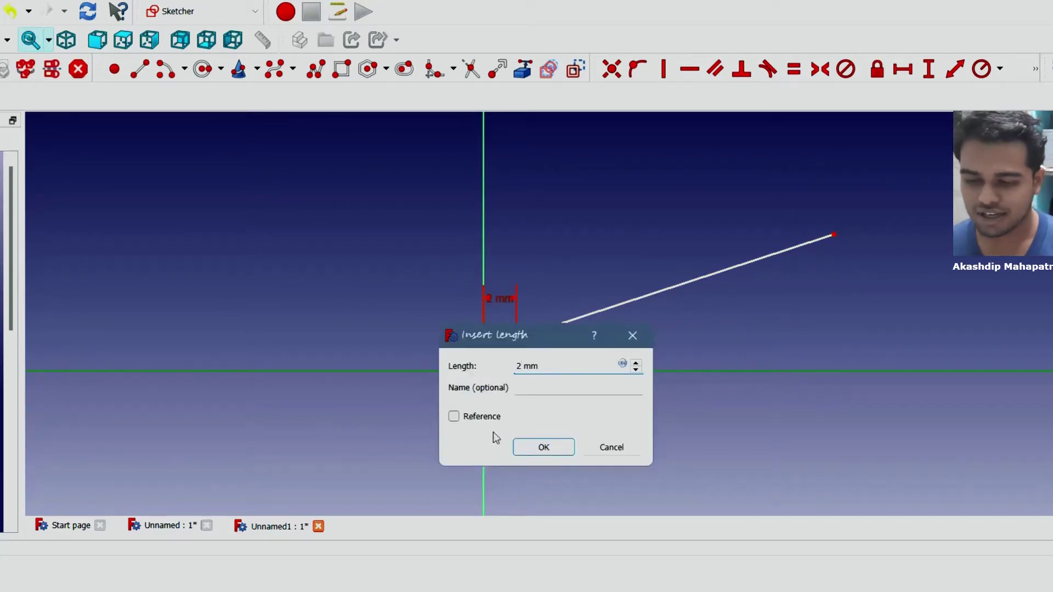
pyautogui.click(559, 450)
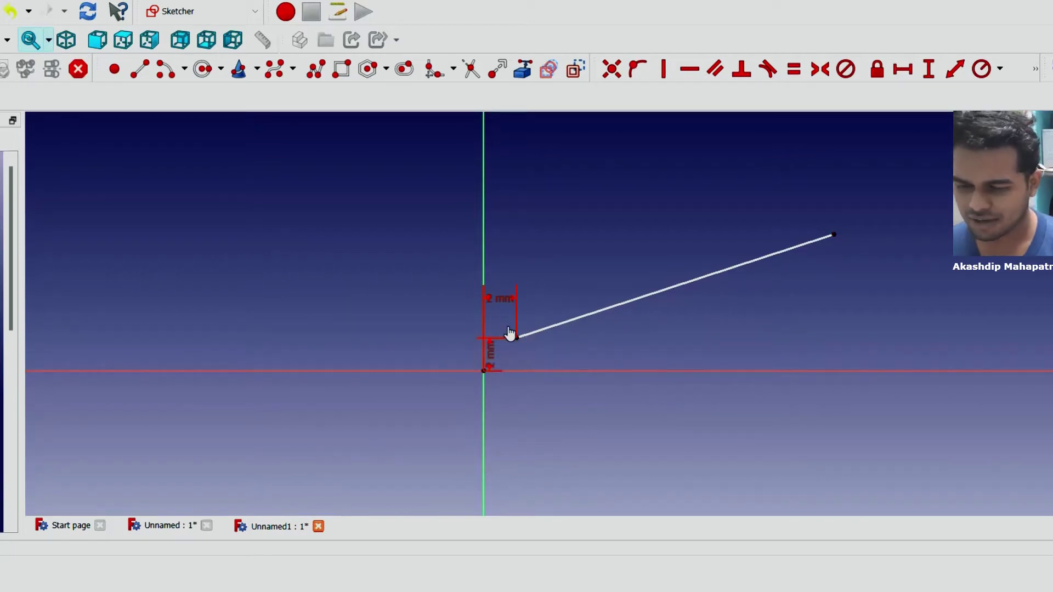
pyautogui.click(535, 331)
pyautogui.click(637, 304)
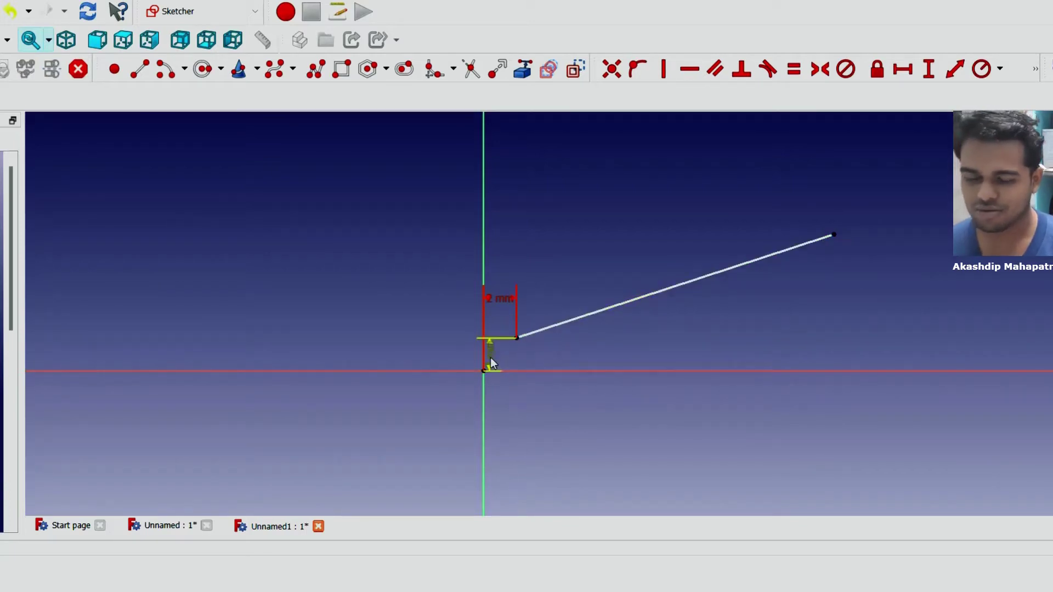
pyautogui.moveTo(491, 357); pyautogui.dragTo(547, 359)
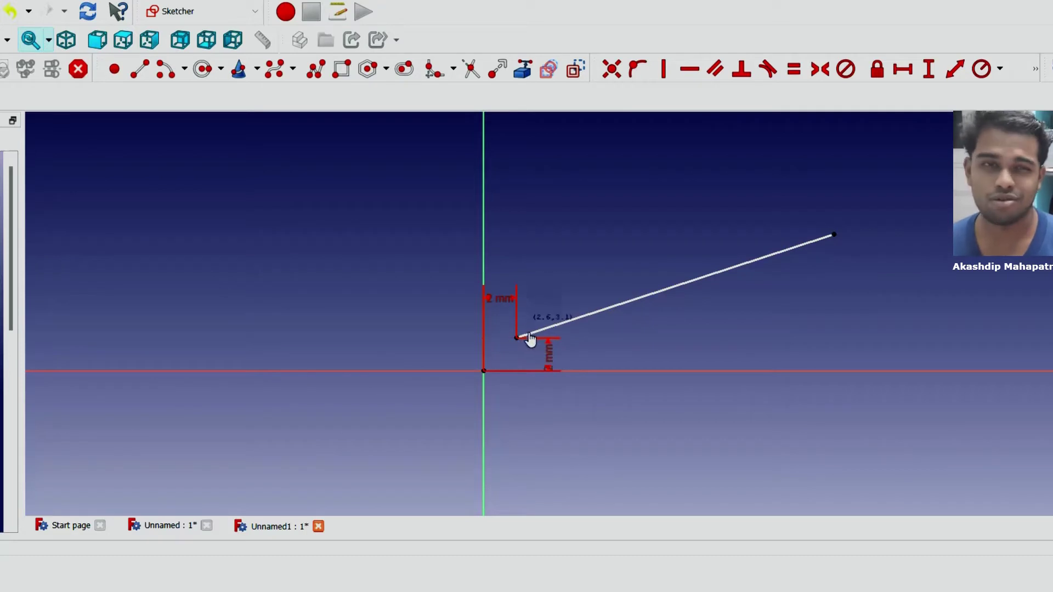
pyautogui.click(556, 285)
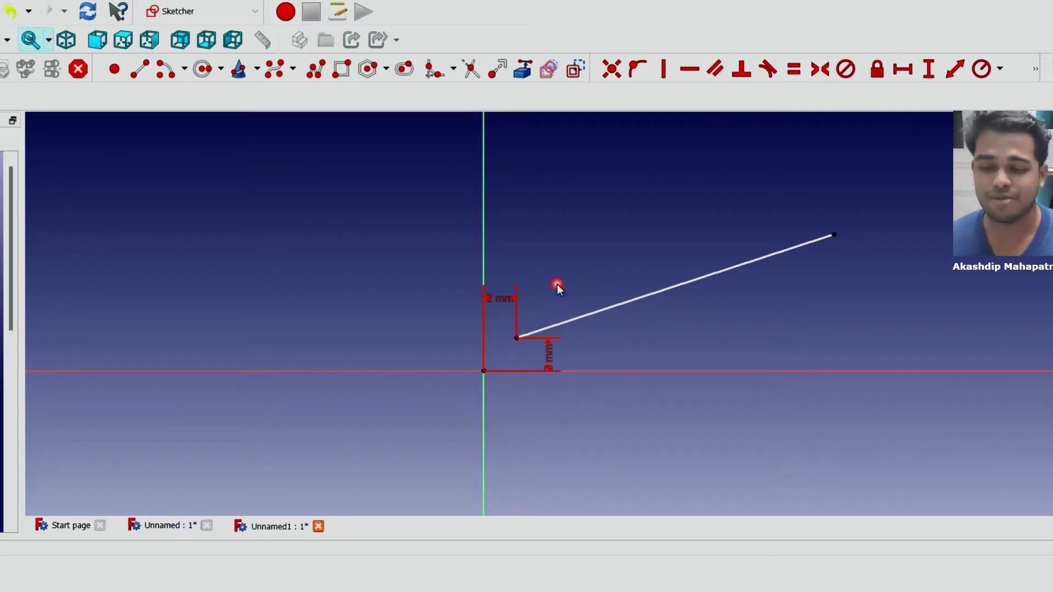
pyautogui.moveTo(835, 233)
pyautogui.mouseDown()
pyautogui.moveTo(741, 327)
pyautogui.moveTo(654, 350)
pyautogui.moveTo(706, 376)
pyautogui.moveTo(649, 261)
pyautogui.moveTo(704, 277)
pyautogui.mouseUp()
pyautogui.click(629, 302)
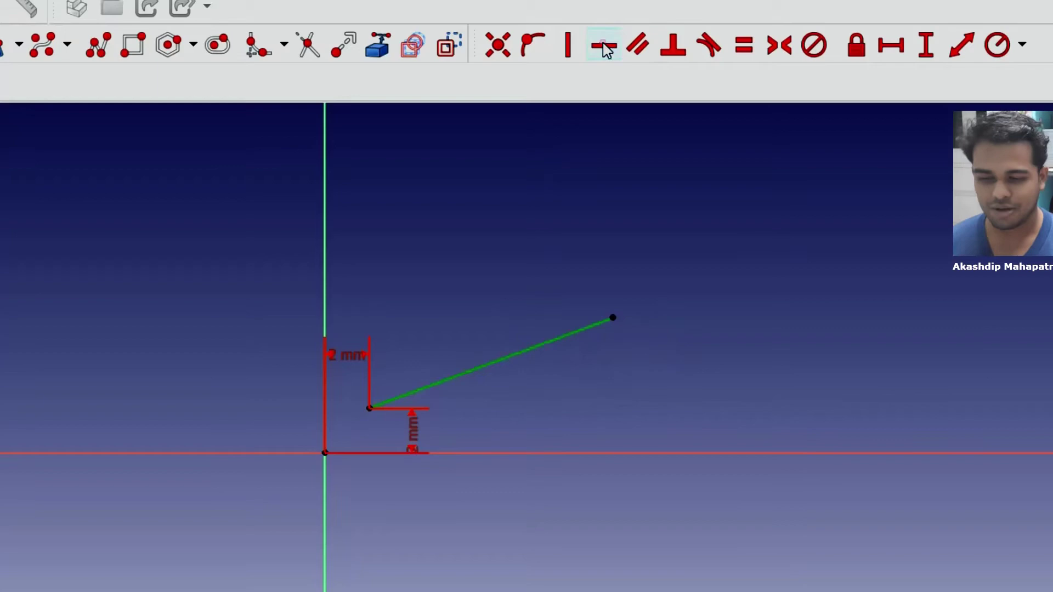
# - Constrain the line horizontal and dimension its length at 10 mm
pyautogui.click(605, 46)
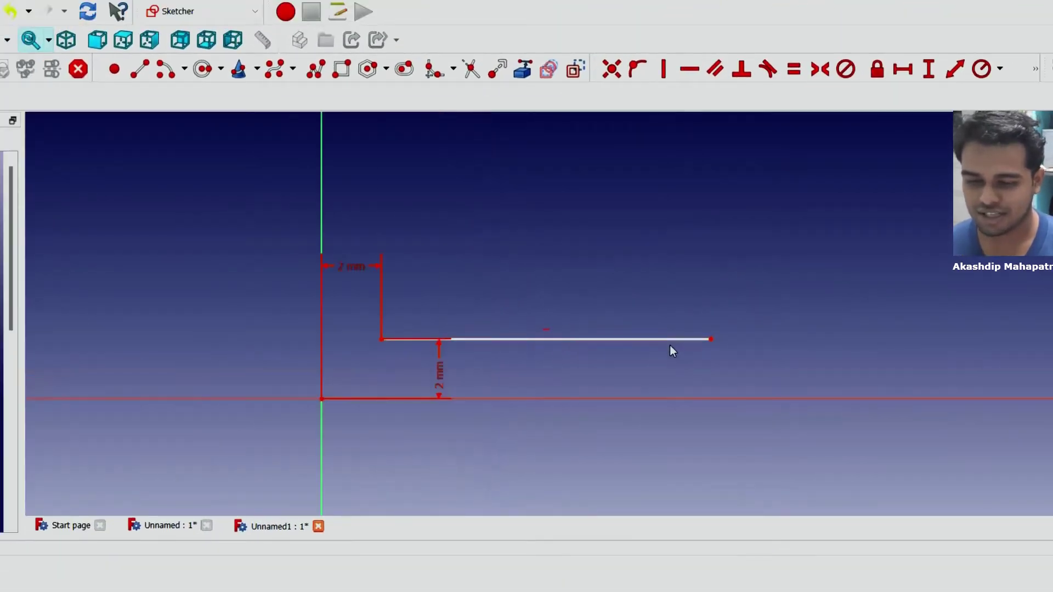
pyautogui.moveTo(682, 339)
pyautogui.mouseDown()
pyautogui.moveTo(790, 335)
pyautogui.moveTo(557, 367)
pyautogui.mouseUp()
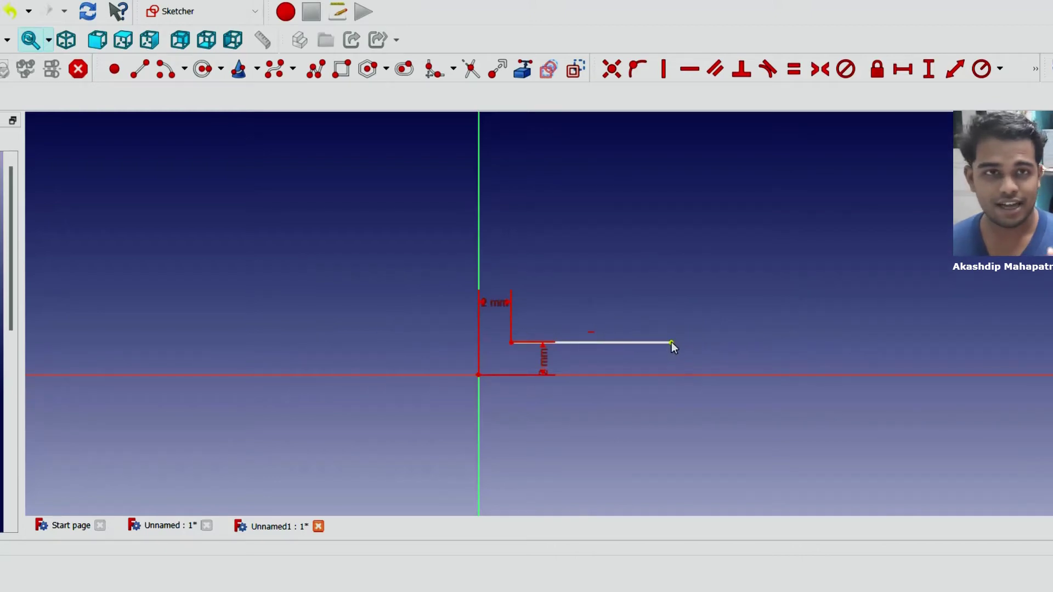
pyautogui.click(713, 335)
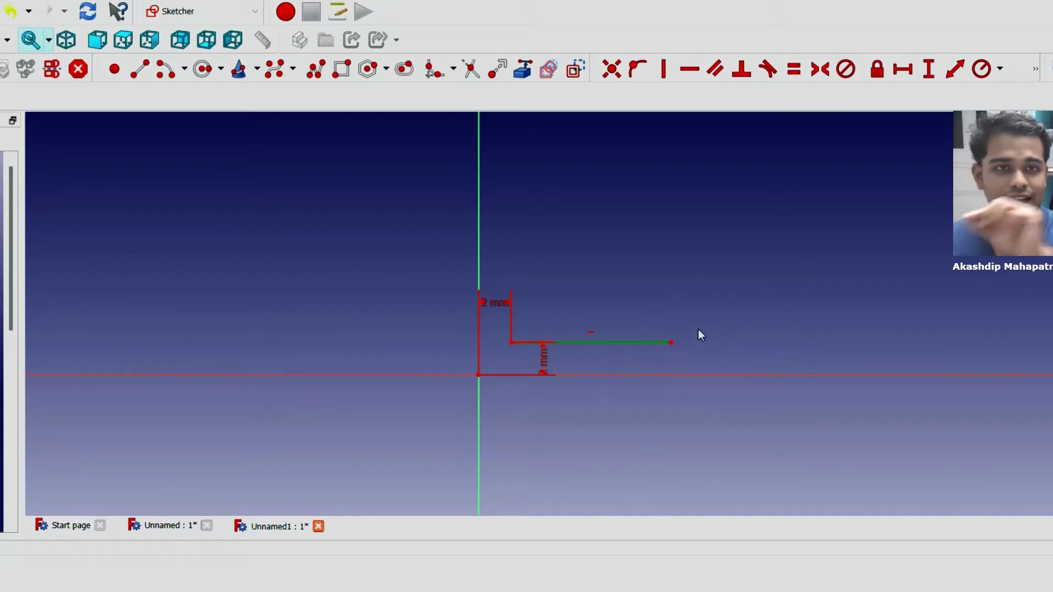
pyautogui.click(904, 71)
pyautogui.write('10')
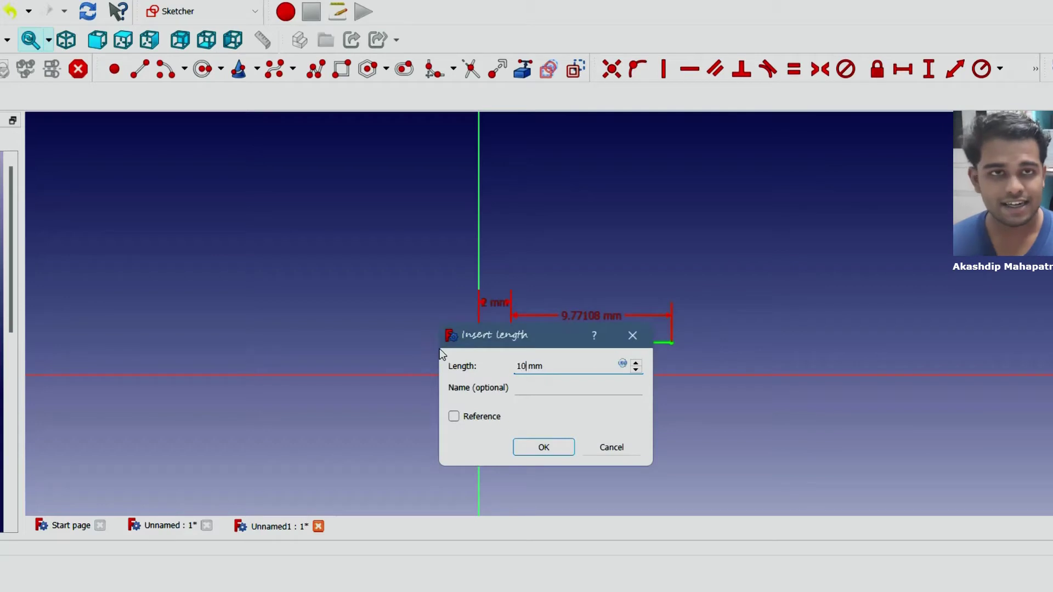
pyautogui.click(538, 450)
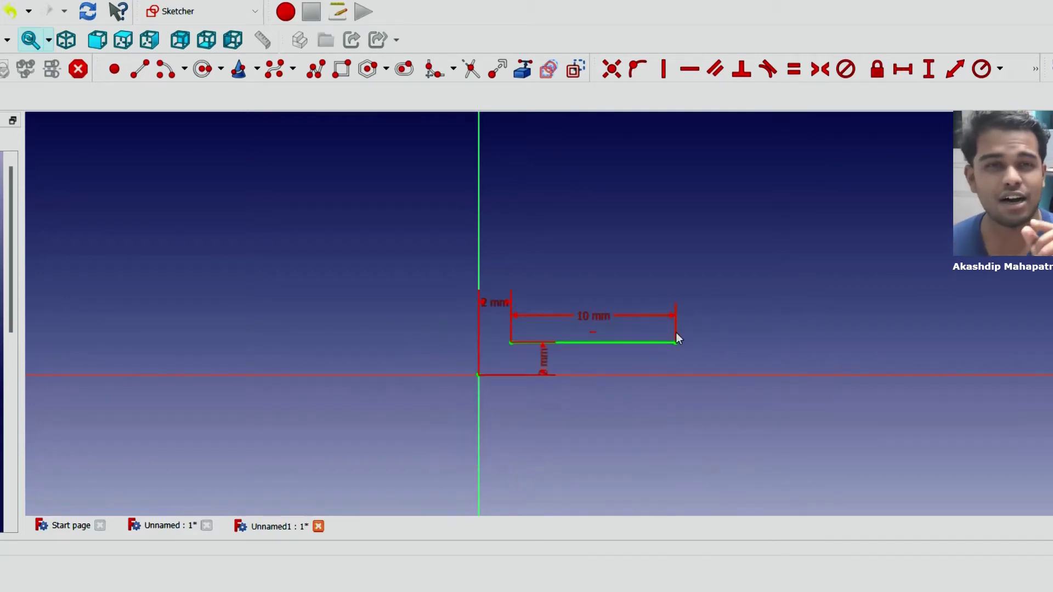
pyautogui.click(610, 347)
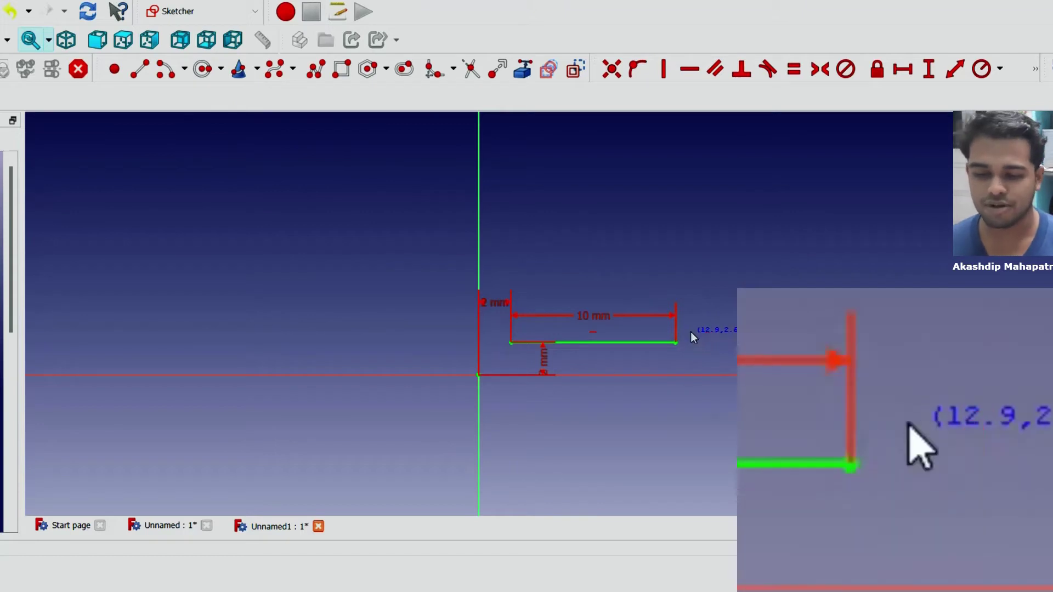
# - Draw an arc just beyond the right end of the 10 mm line
pyautogui.click(690, 332)
pyautogui.click(678, 360)
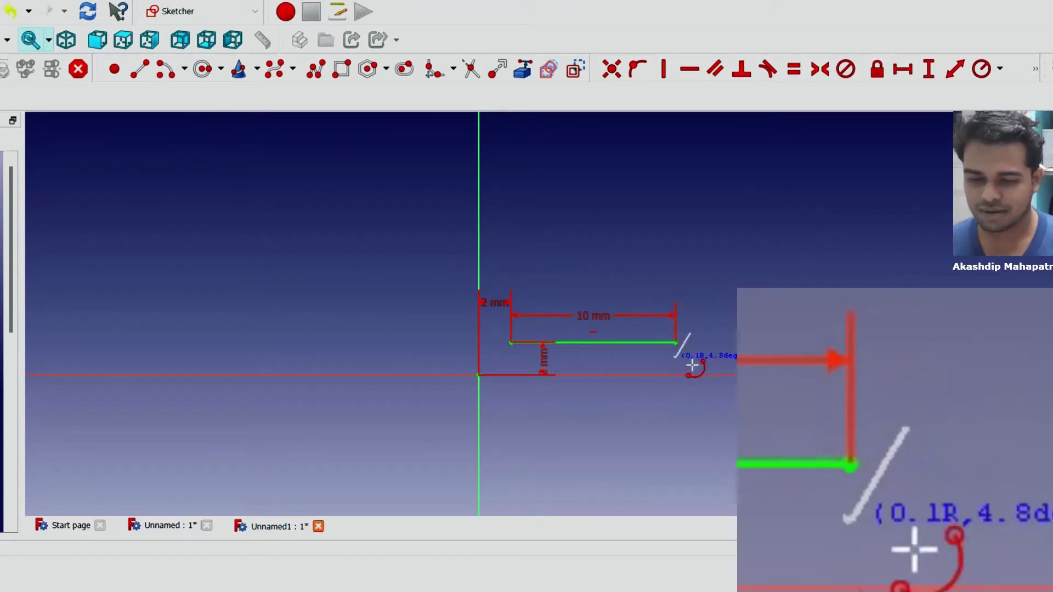
pyautogui.click(712, 309)
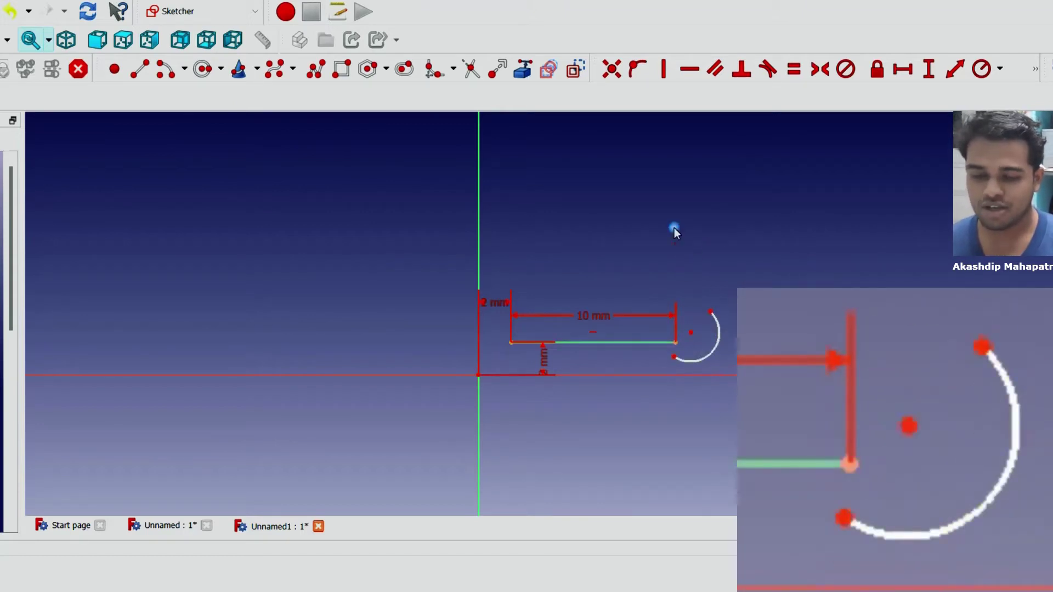
pyautogui.scroll(4, 692, 311)
pyautogui.scroll(2, 689, 308)
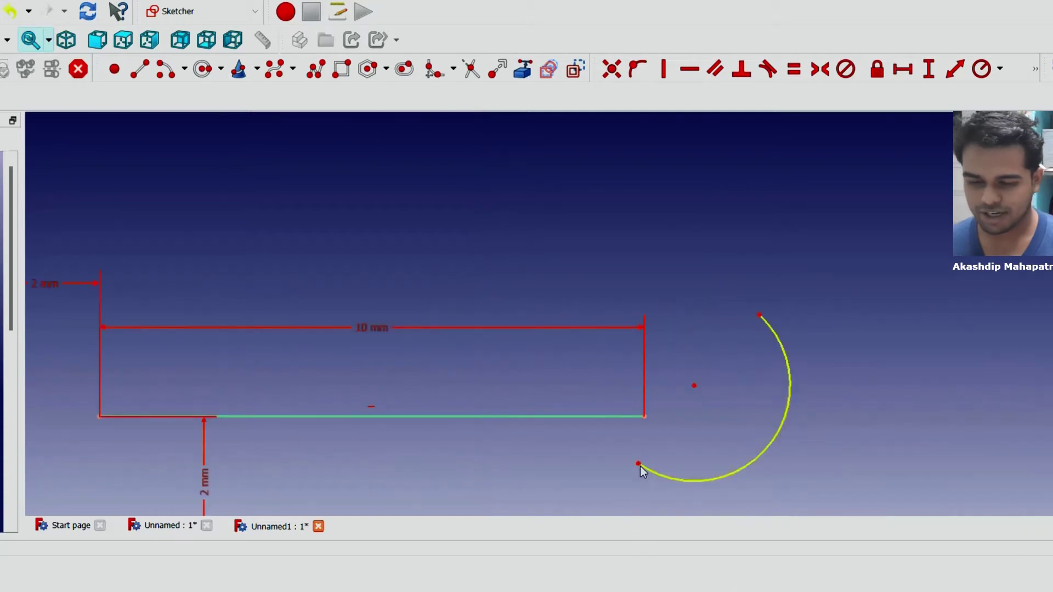
# - Make the arc coincident with the line's right end and tangent to the line
pyautogui.click(645, 416)
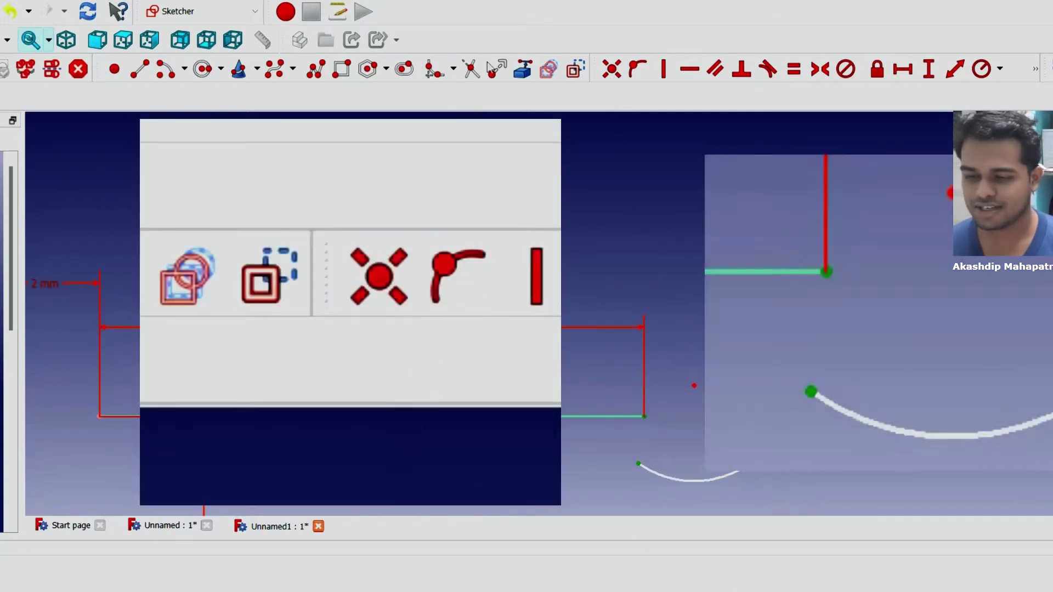
pyautogui.click(612, 68)
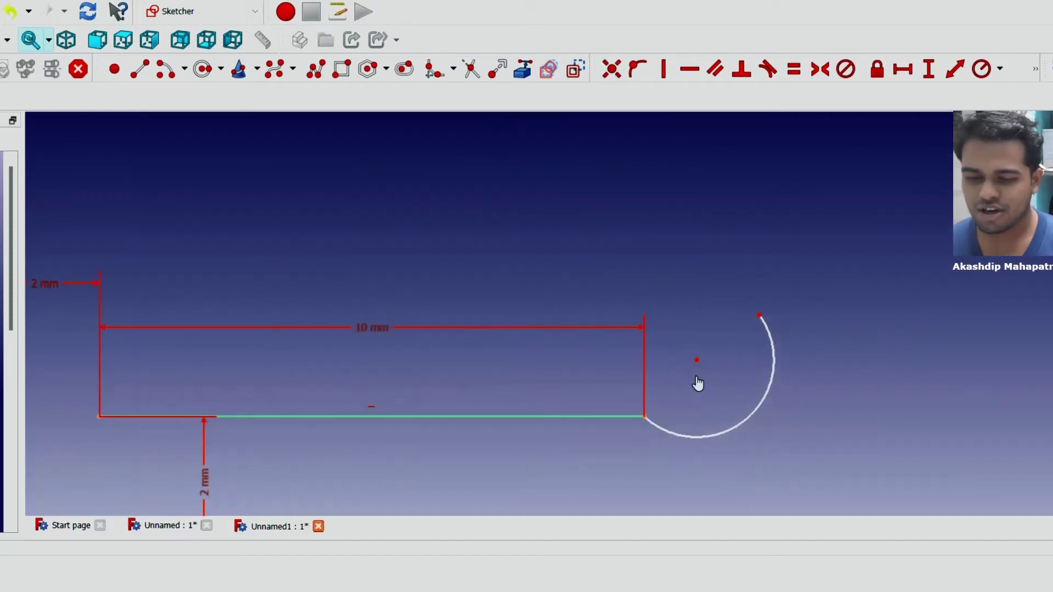
pyautogui.click(651, 428)
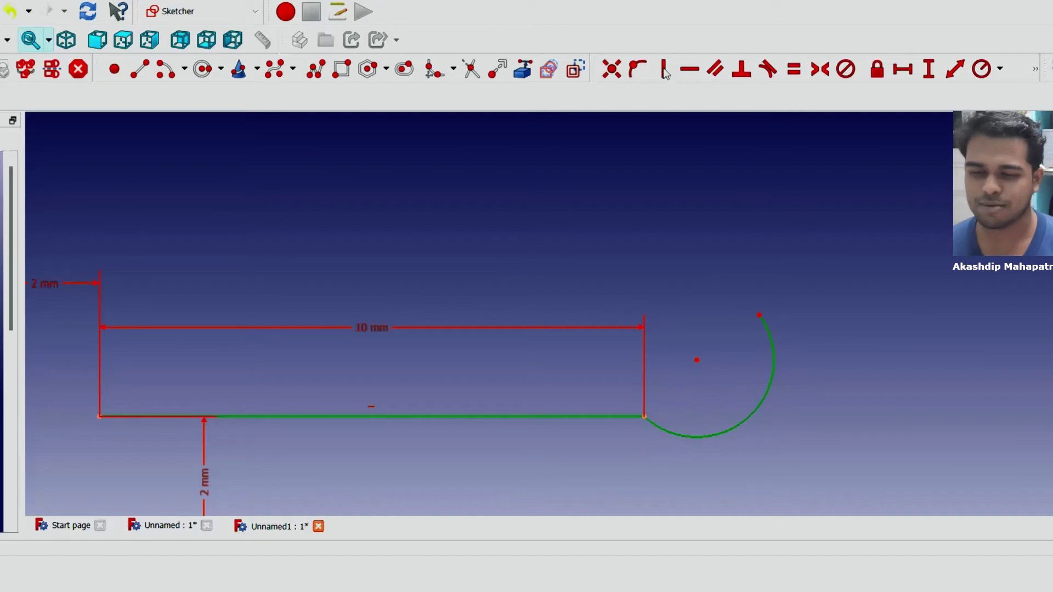
pyautogui.click(768, 68)
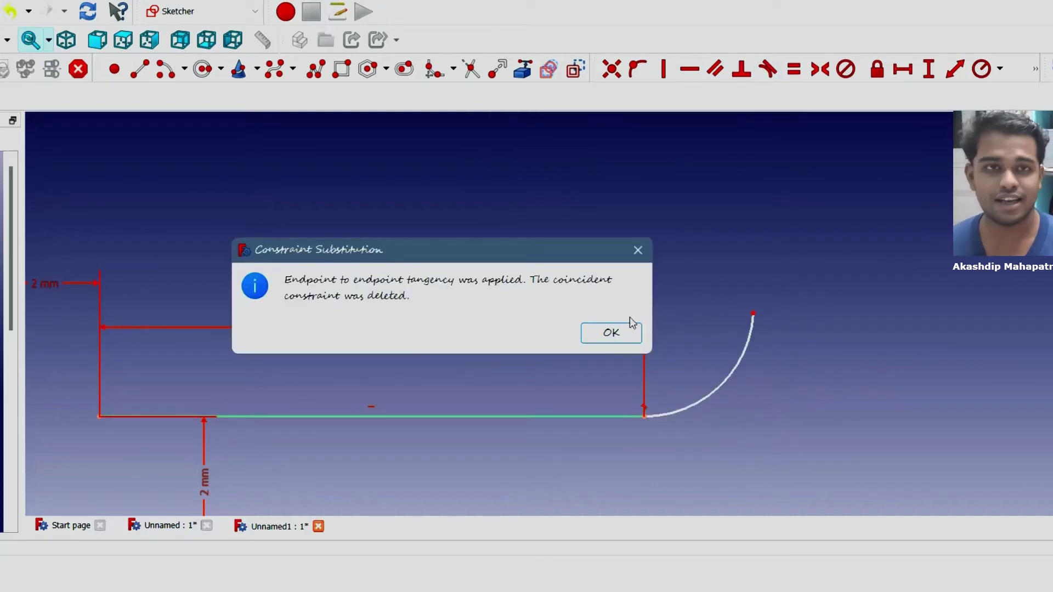
pyautogui.click(630, 331)
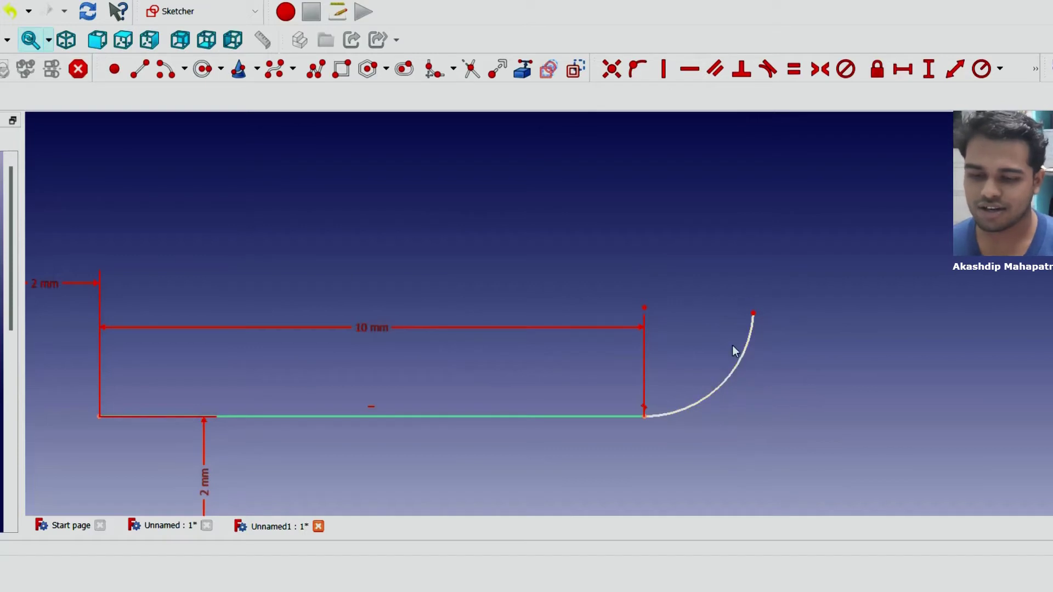
pyautogui.scroll(-2, 738, 351)
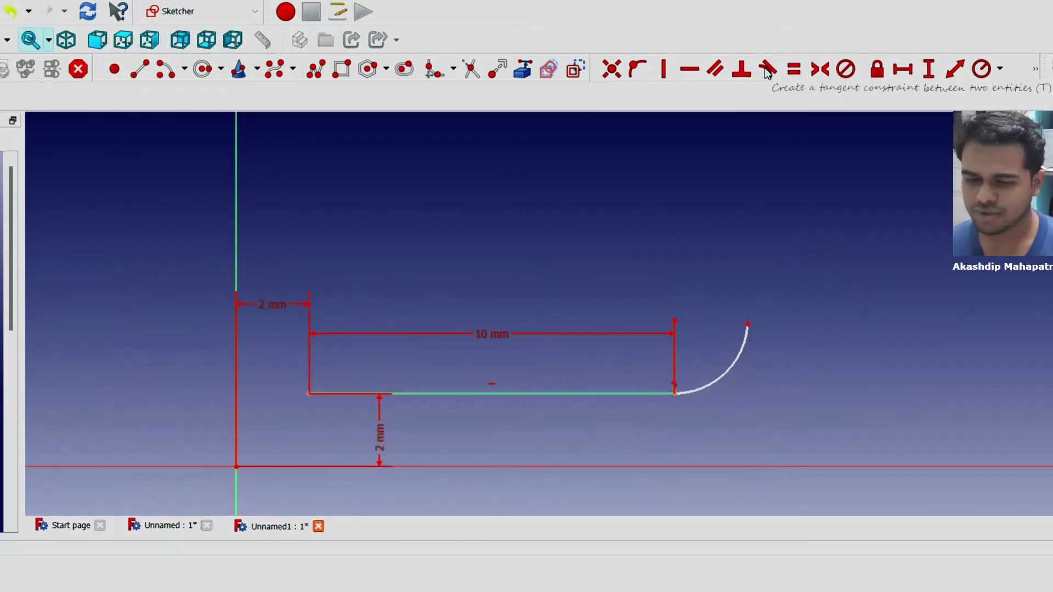
pyautogui.scroll(-2, 762, 333)
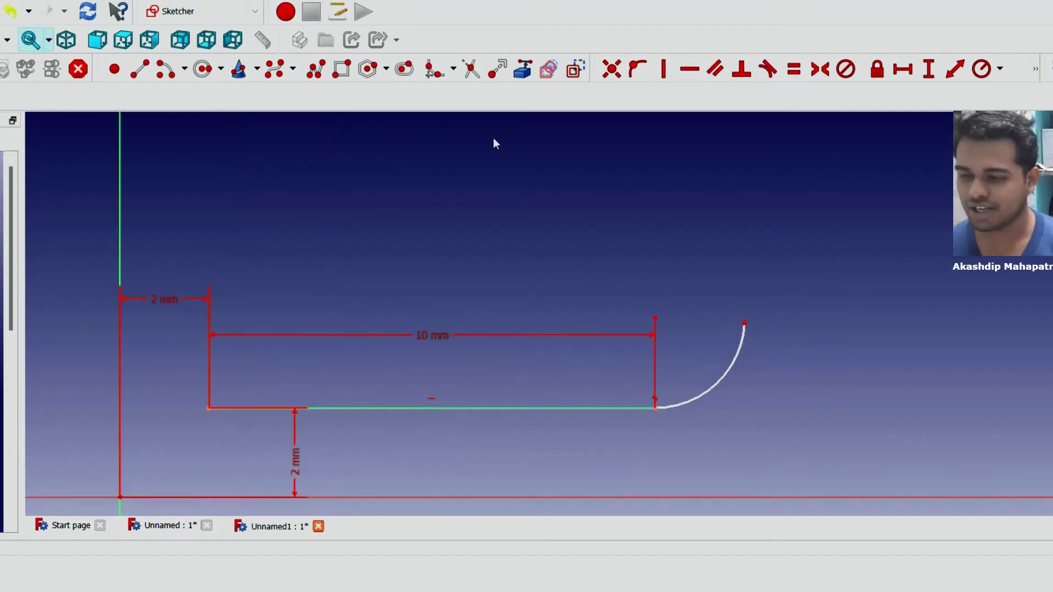
pyautogui.press('1')
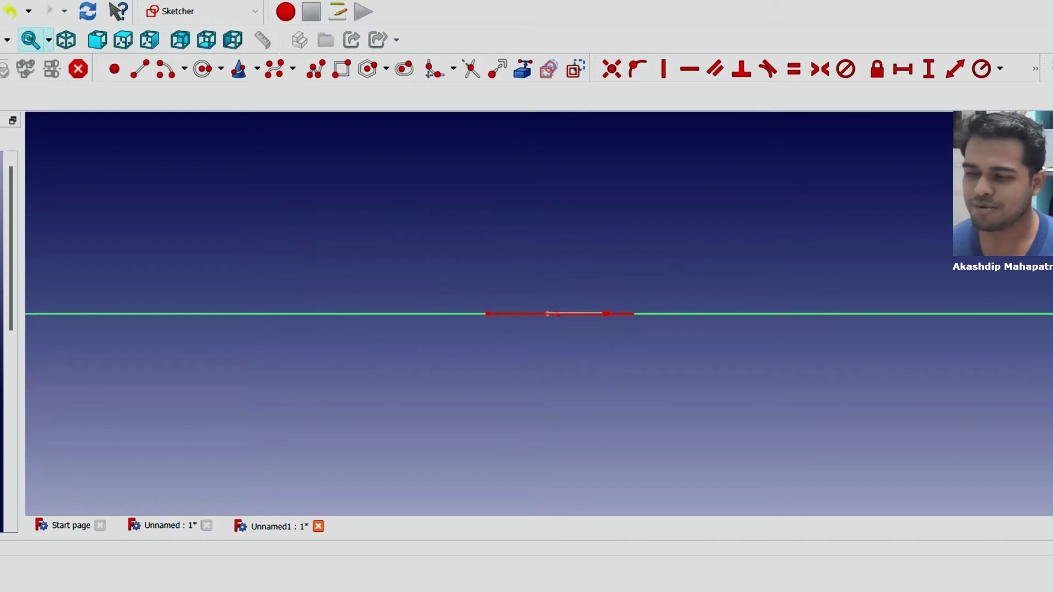
pyautogui.click(73, 44)
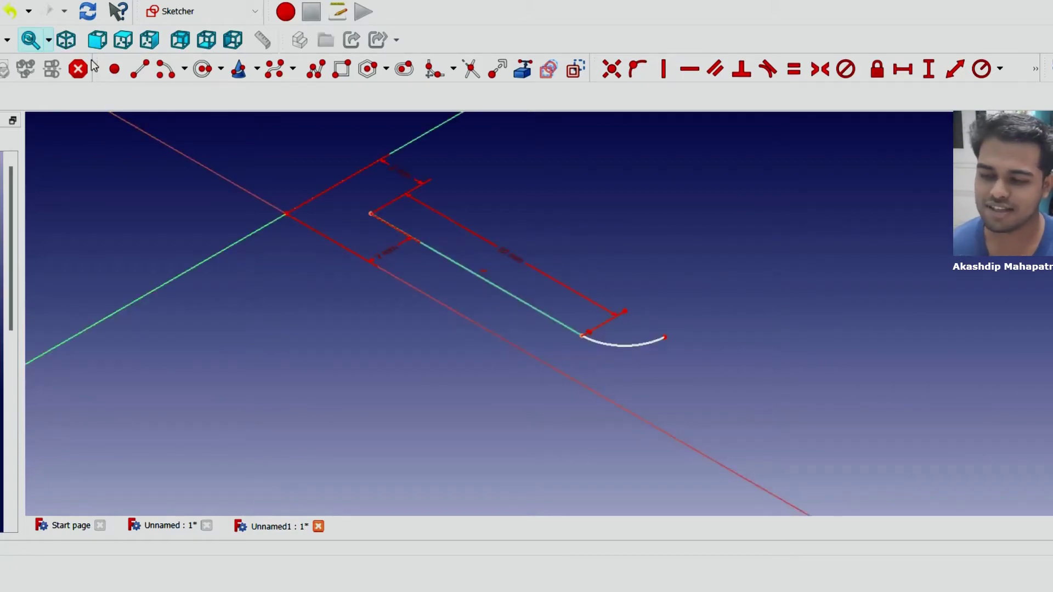
pyautogui.moveTo(521, 179); pyautogui.dragTo(488, 207, button='middle')
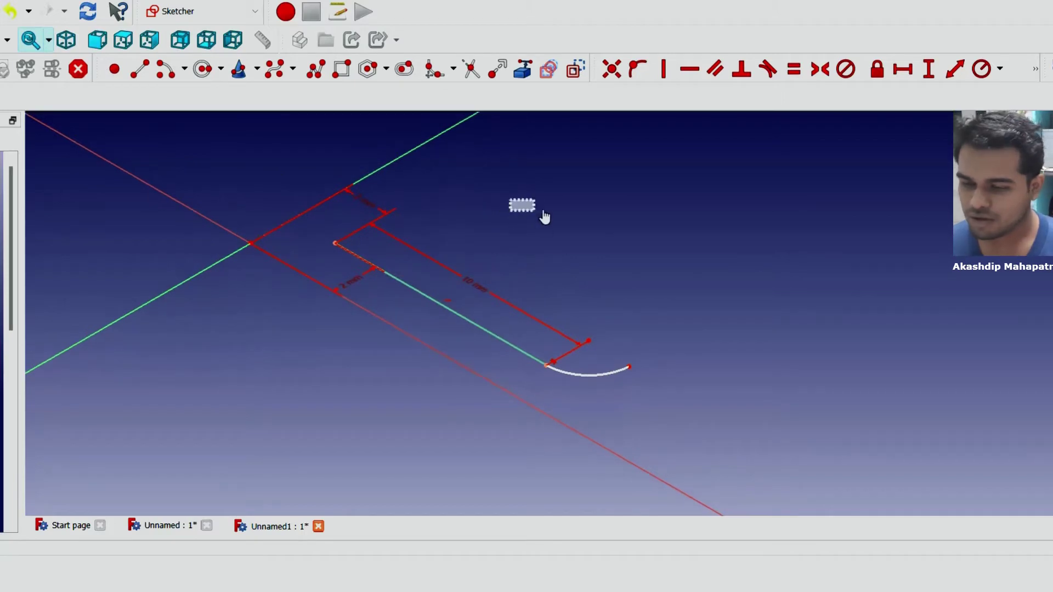
pyautogui.rightClick(472, 235)
pyautogui.click(787, 211)
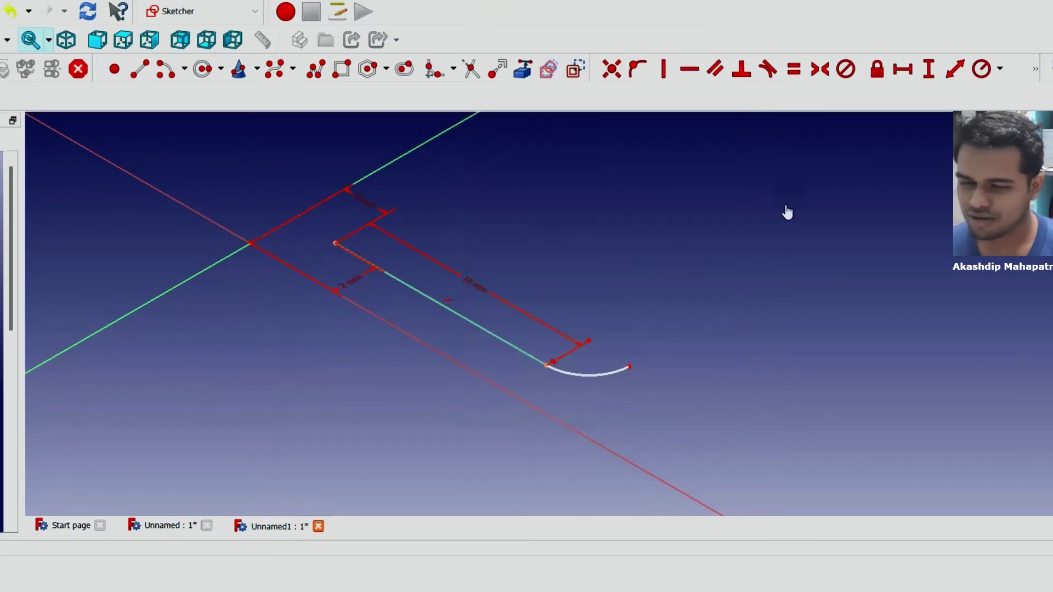
pyautogui.click(778, 209)
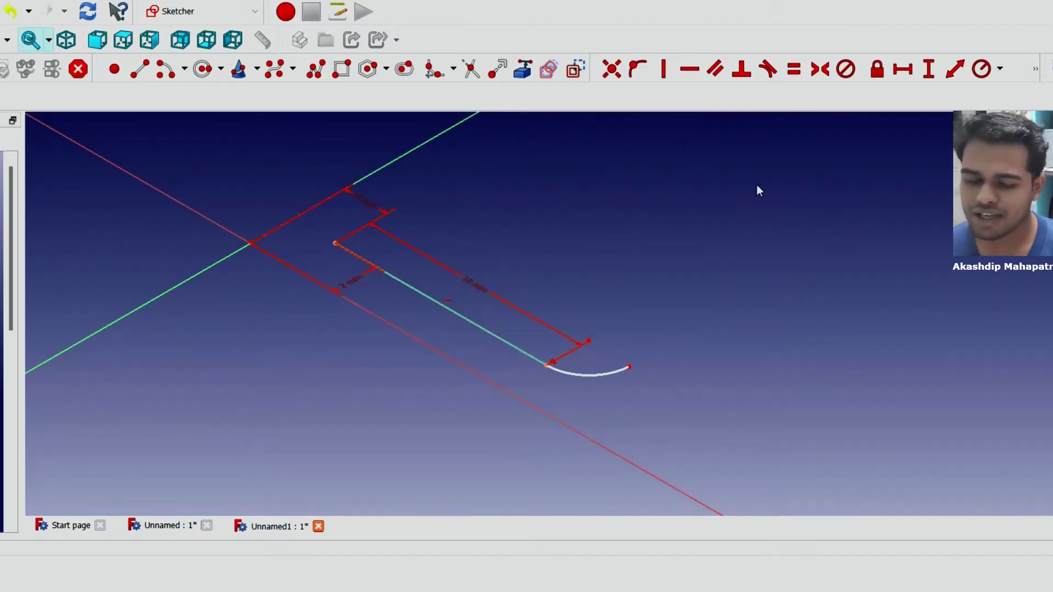
pyautogui.click(887, 491)
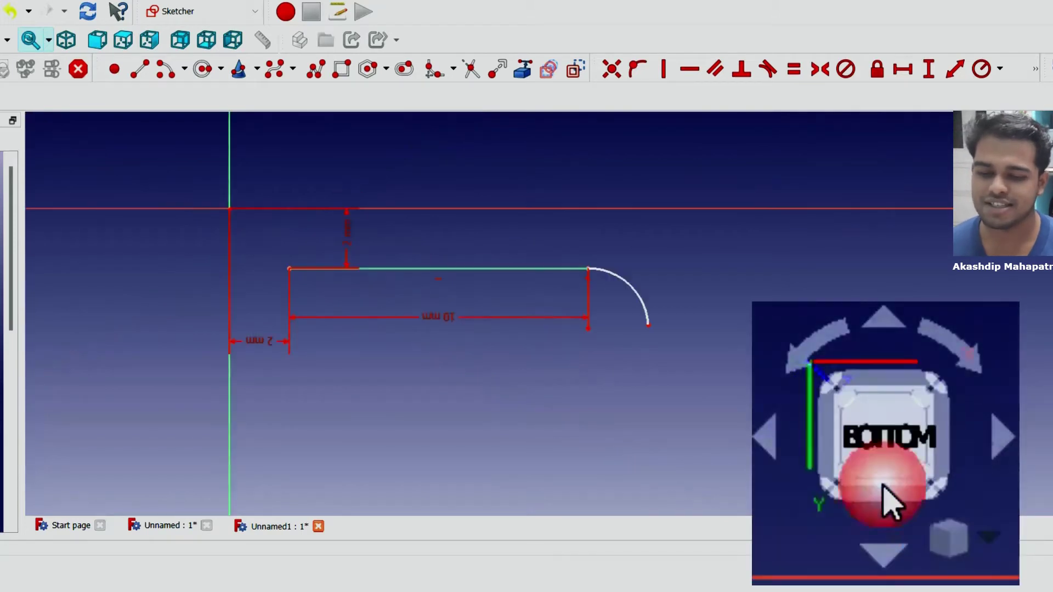
pyautogui.click(893, 390)
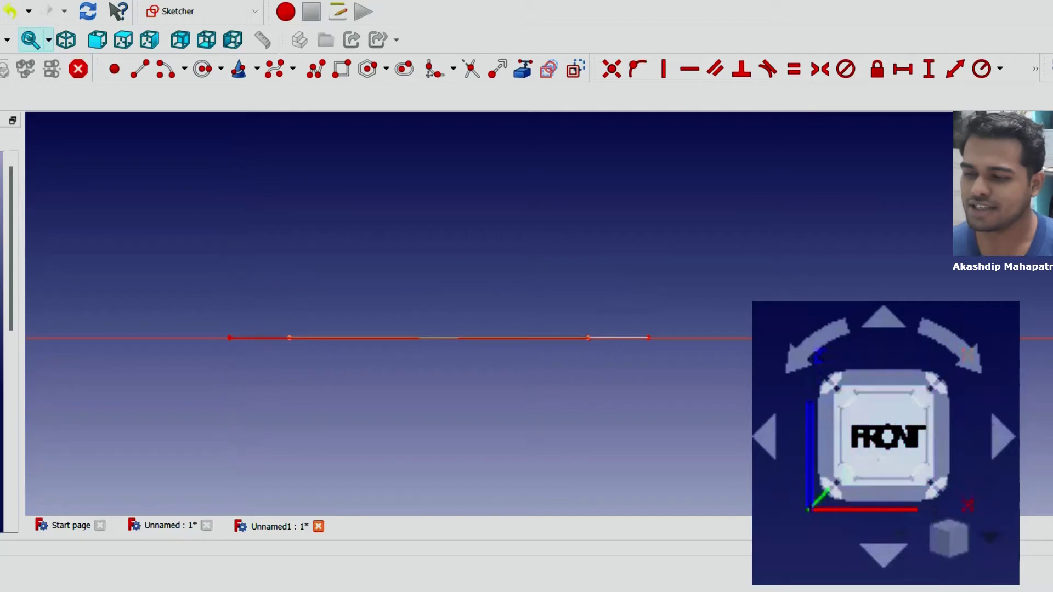
pyautogui.click(125, 42)
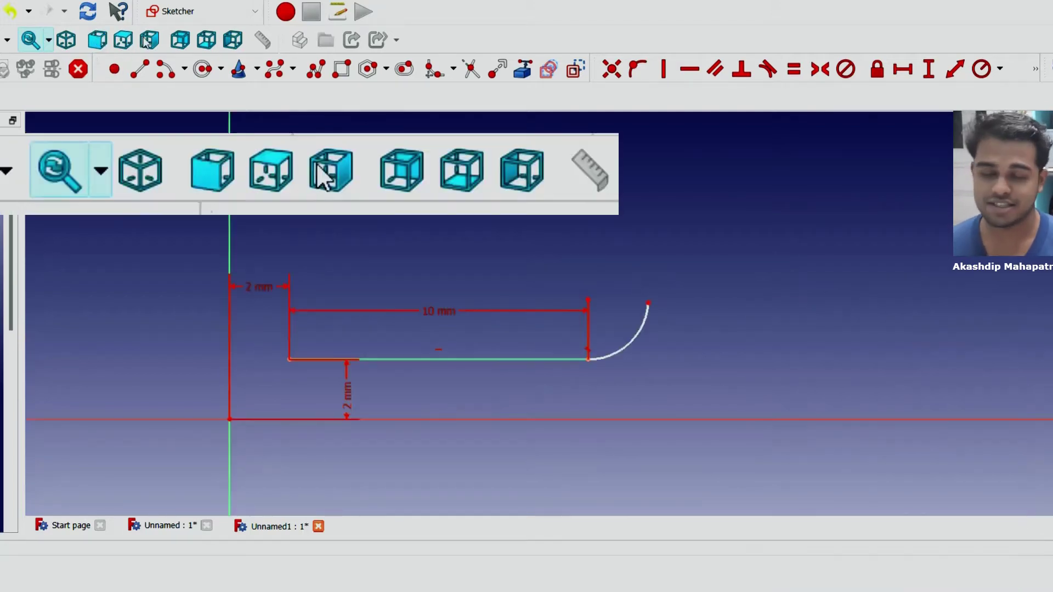
pyautogui.scroll(1, 693, 211)
pyautogui.scroll(2, 693, 210)
pyautogui.scroll(-1, 306, 171)
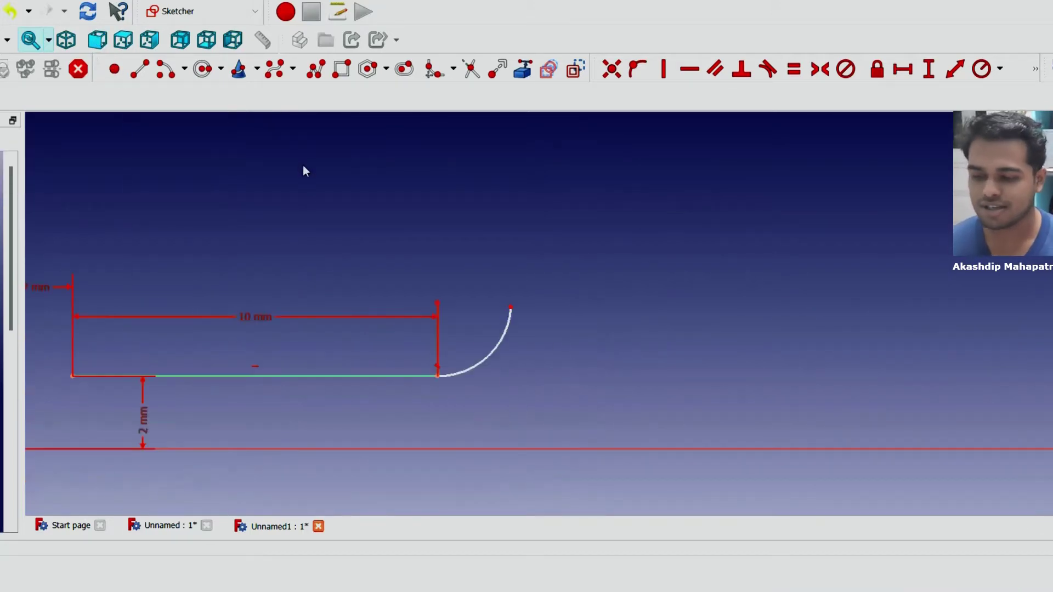
pyautogui.scroll(1, 103, 374)
pyautogui.scroll(-3, 87, 371)
pyautogui.scroll(1, 52, 368)
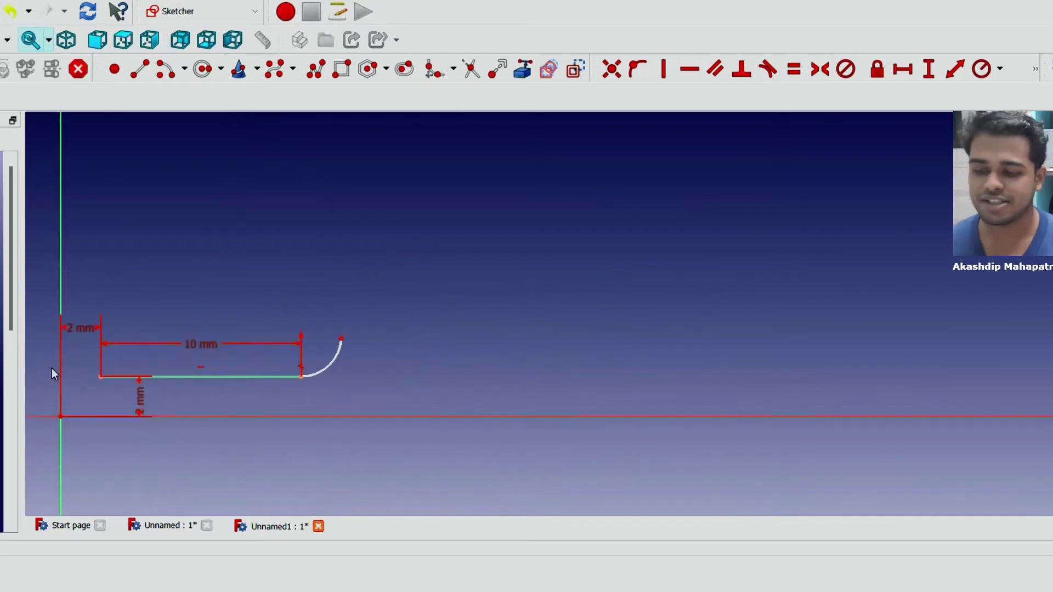
pyautogui.scroll(2, 57, 372)
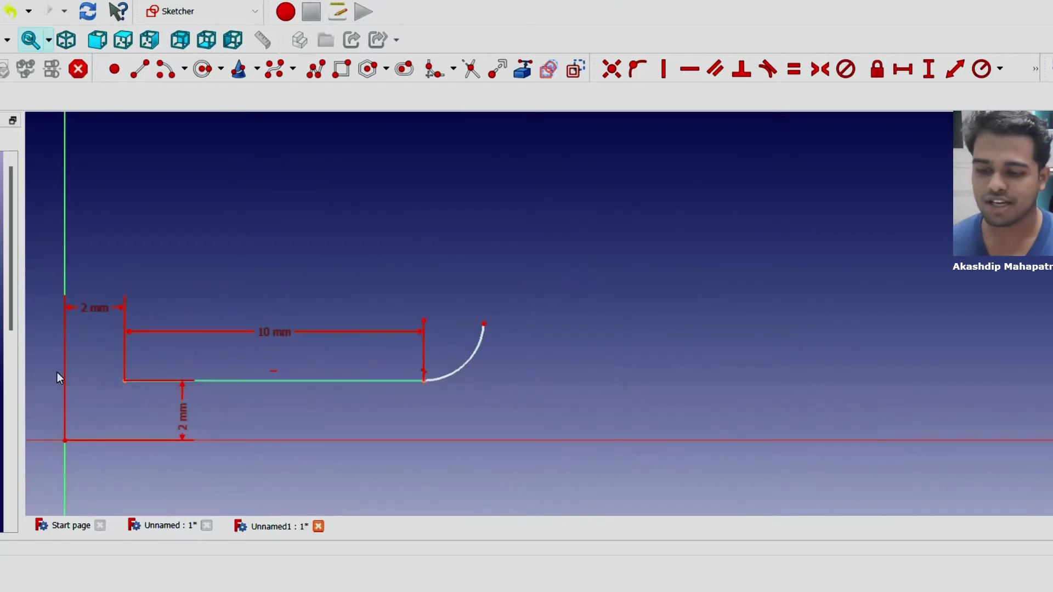
# - Draw a vertical line upward and join its bottom end to the arc's end
pyautogui.click(490, 311)
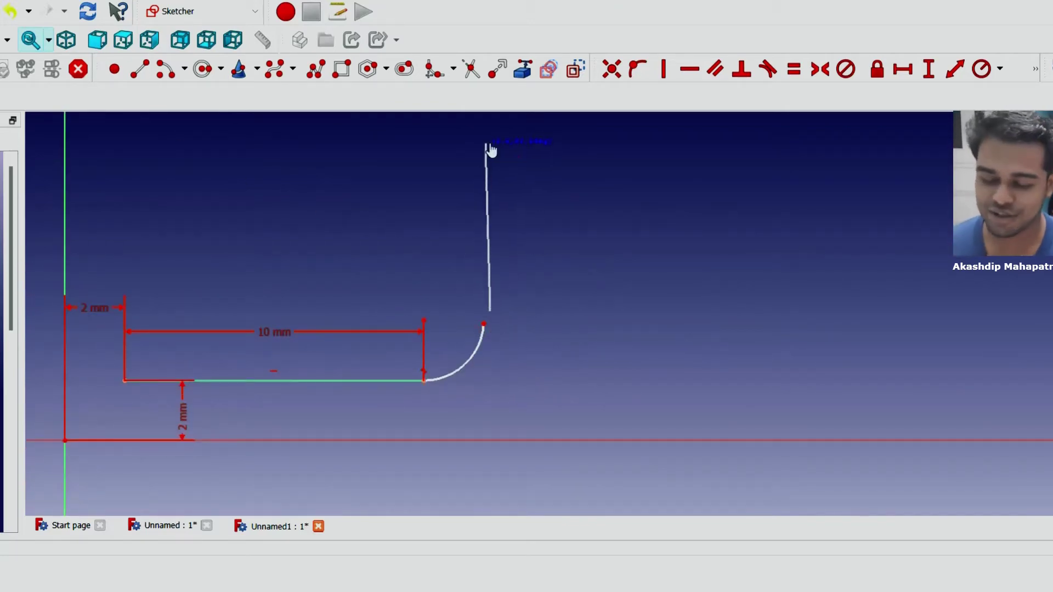
pyautogui.click(490, 145)
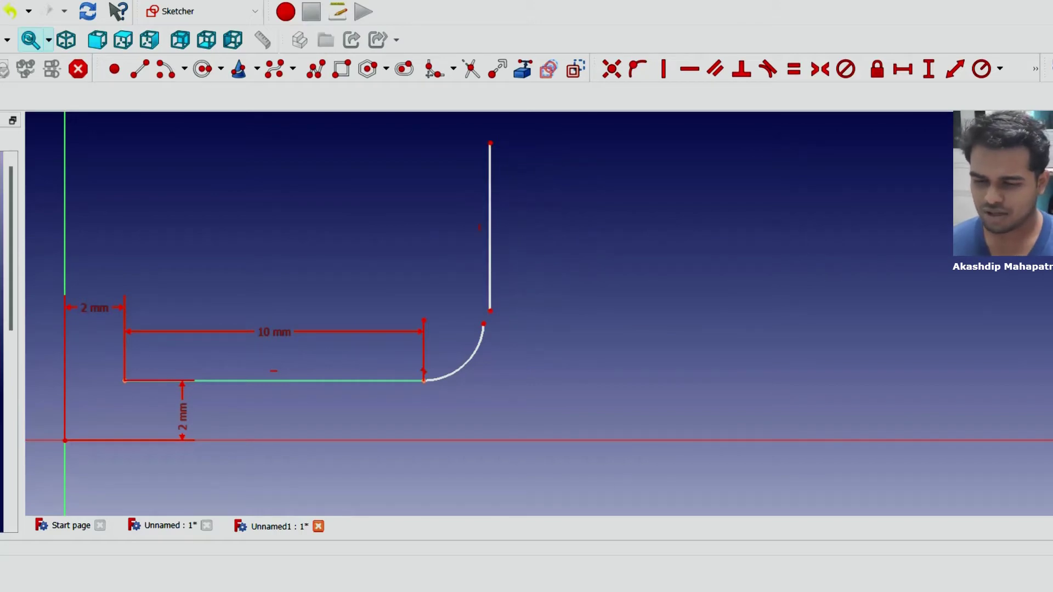
pyautogui.click(779, 249)
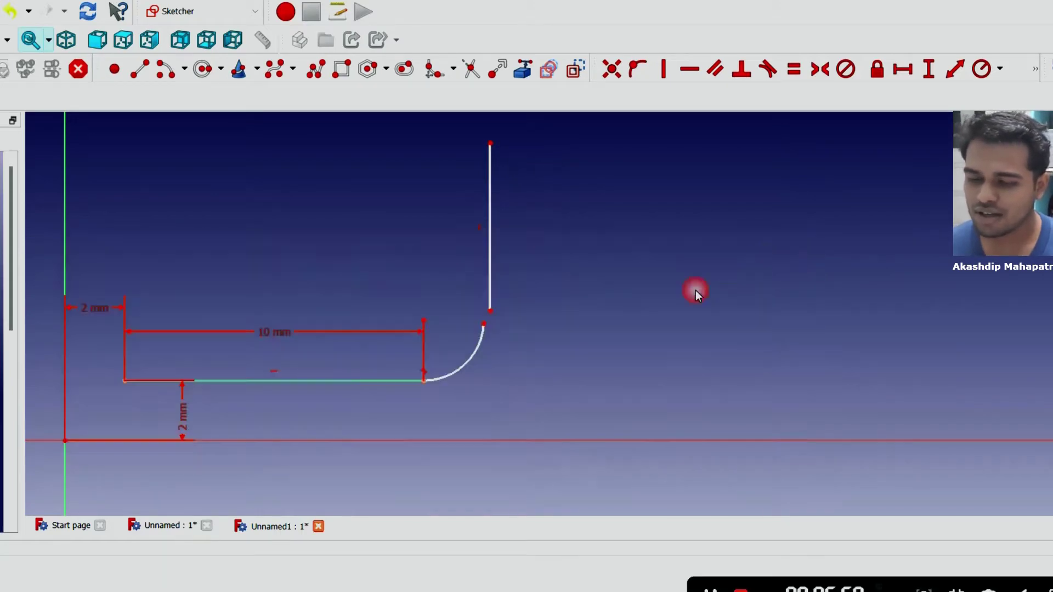
pyautogui.scroll(3, 483, 315)
pyautogui.click(497, 303)
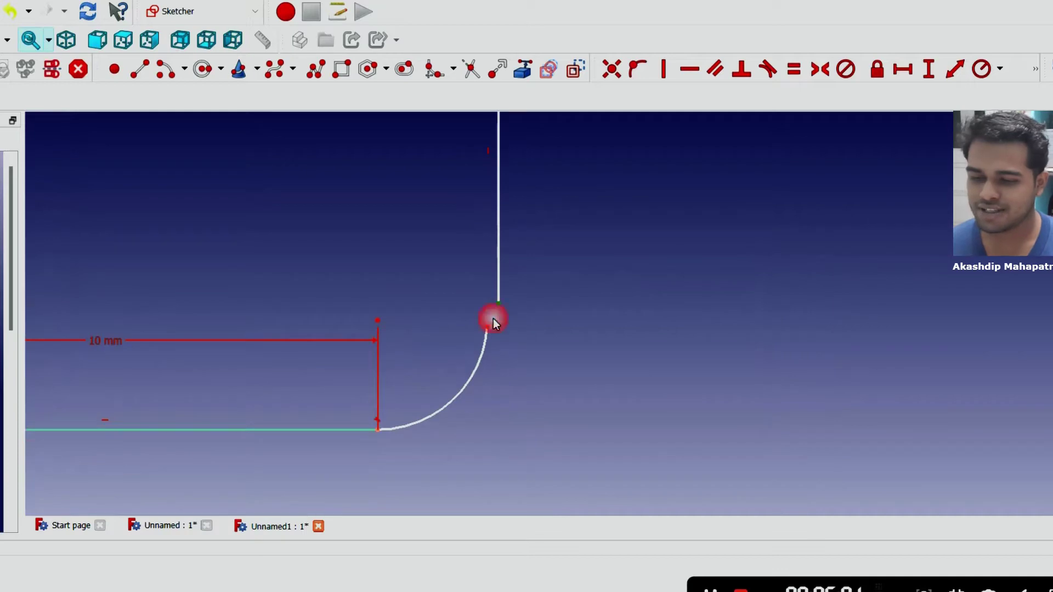
pyautogui.click(611, 69)
pyautogui.scroll(-1, 580, 238)
pyautogui.scroll(-3, 580, 238)
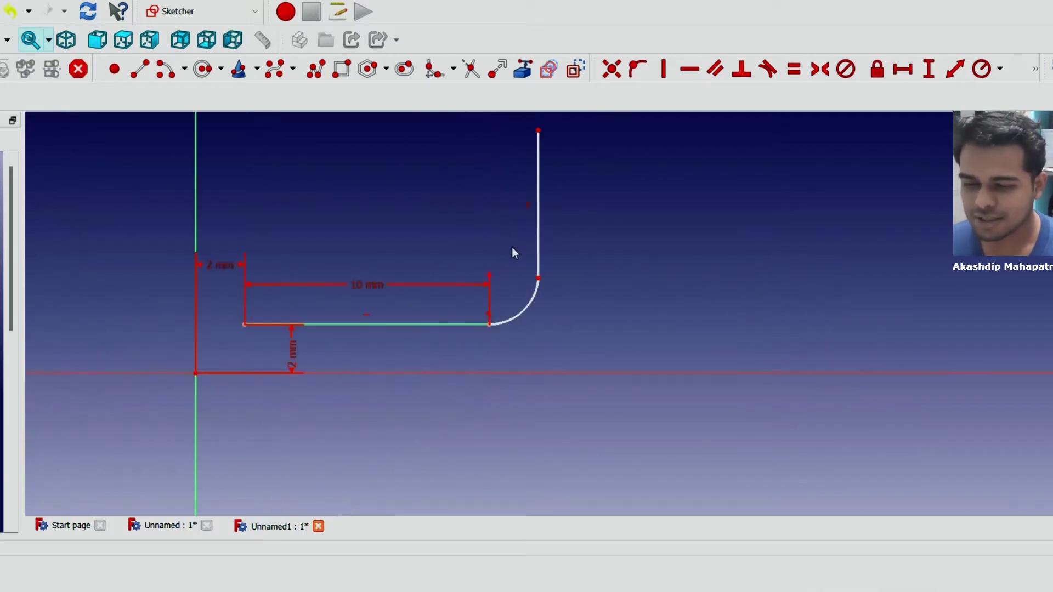
# - Make the vertical line equal in length to the bottom horizontal line
pyautogui.click(538, 204)
pyautogui.click(455, 325)
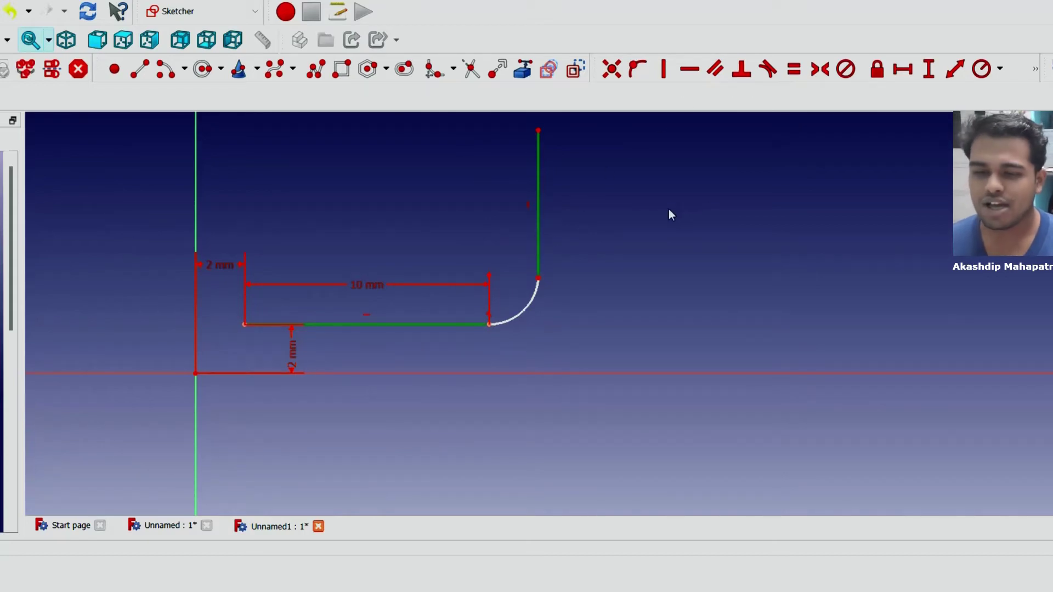
pyautogui.press('e')
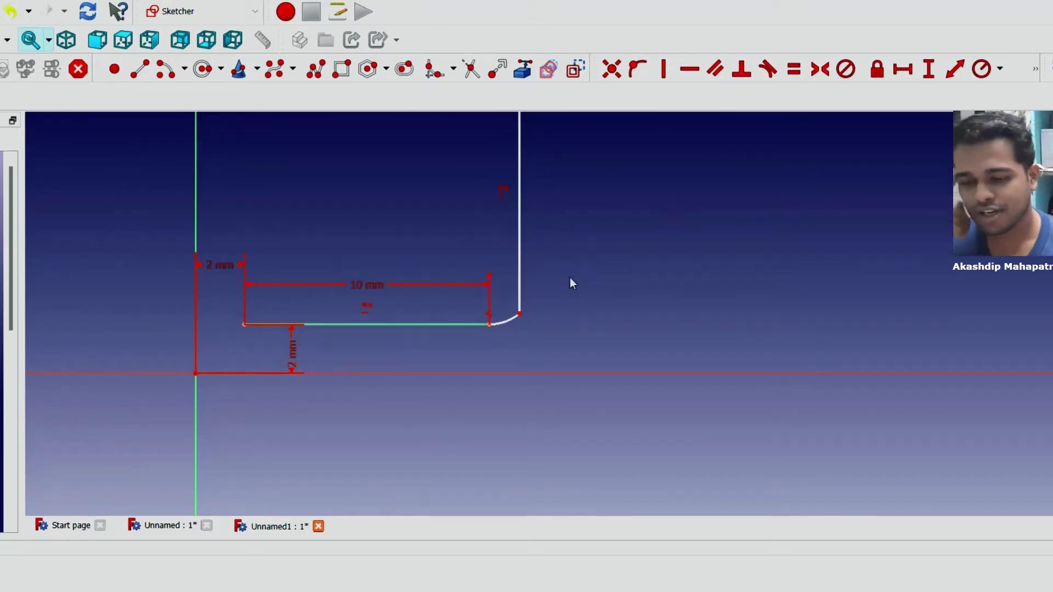
pyautogui.scroll(2, 528, 263)
pyautogui.scroll(2, 530, 275)
pyautogui.scroll(3, 531, 295)
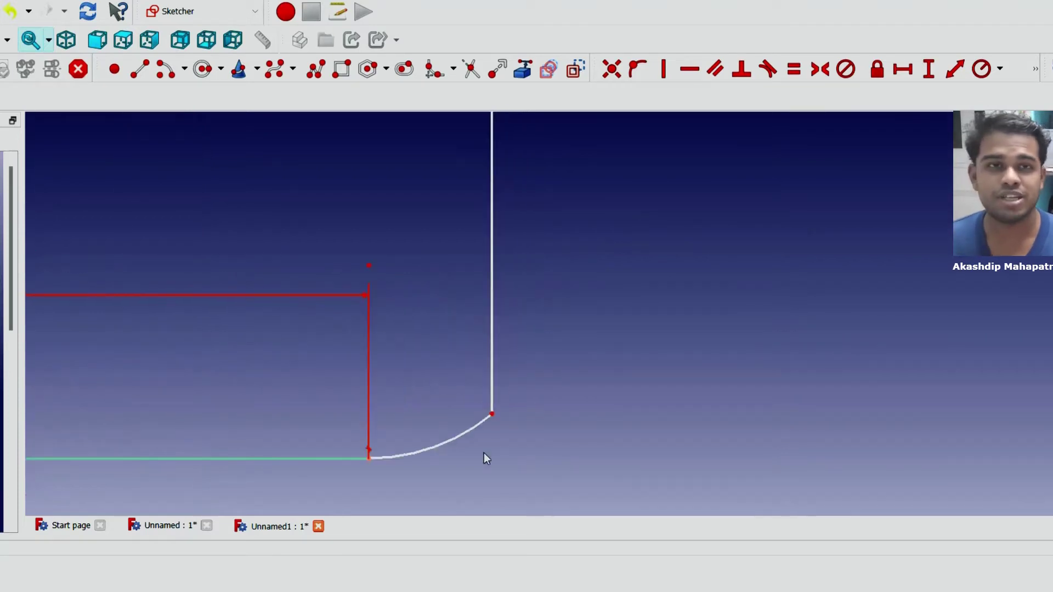
# - Make the corner arc tangent to the vertical line
pyautogui.click(488, 418)
pyautogui.click(492, 394)
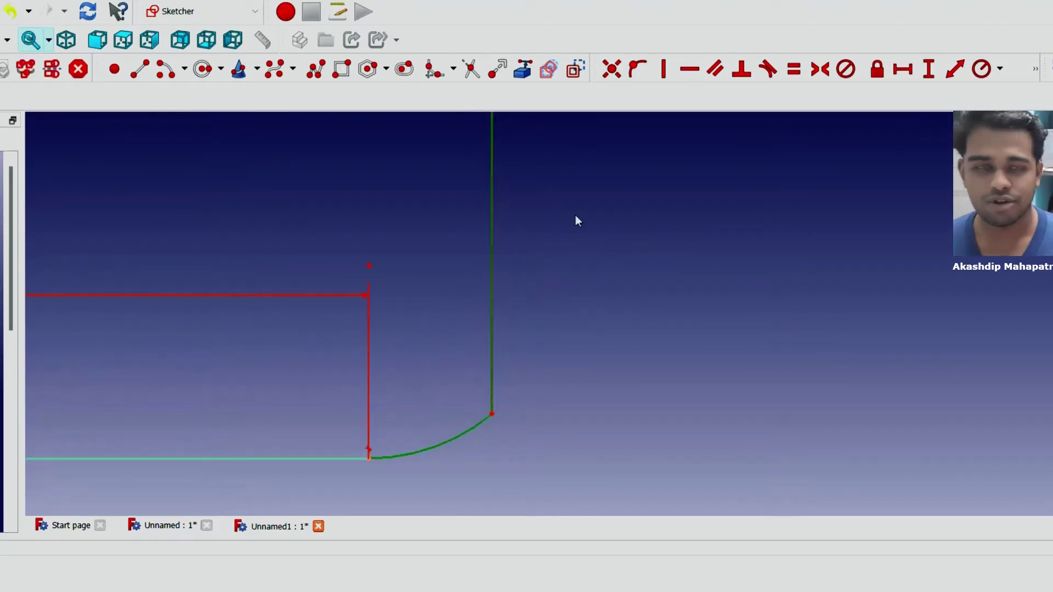
pyautogui.click(765, 70)
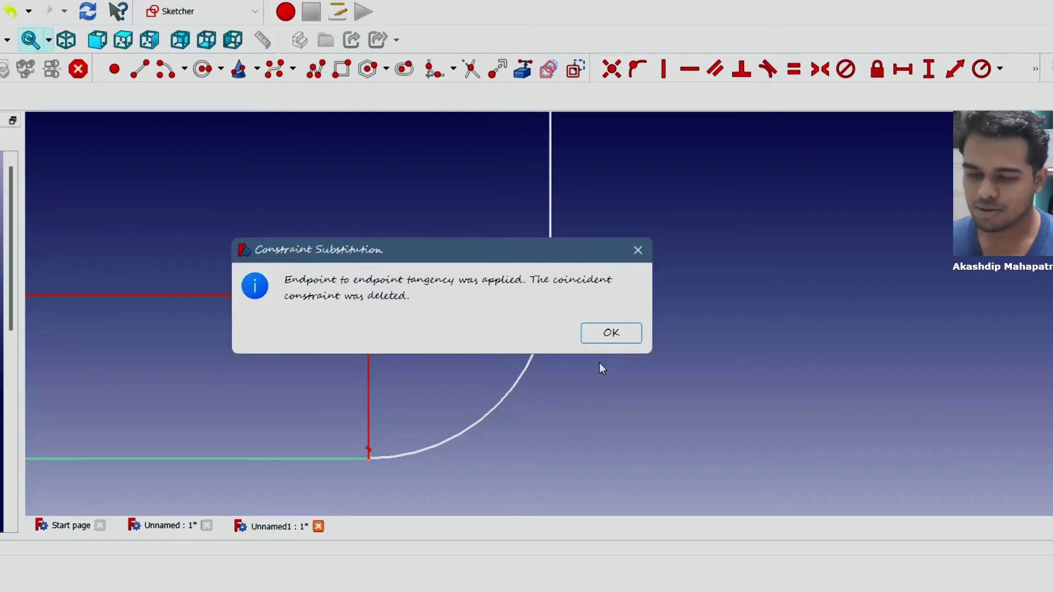
pyautogui.click(613, 335)
pyautogui.scroll(-3, 638, 381)
pyautogui.scroll(-1, 528, 416)
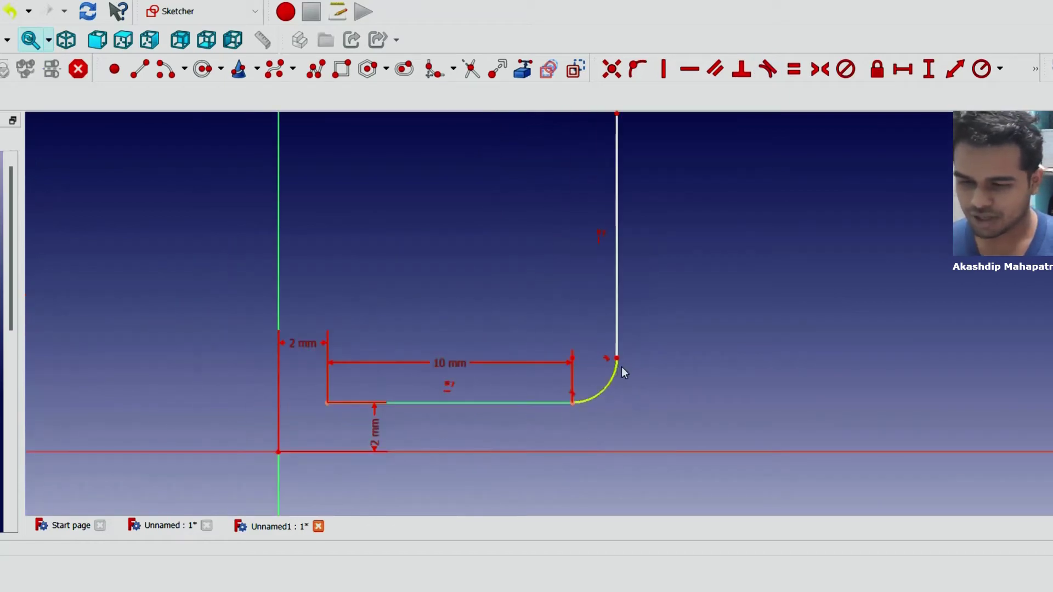
pyautogui.scroll(-1, 653, 347)
pyautogui.scroll(-2, 659, 225)
pyautogui.scroll(3, 642, 199)
# - Draw an arc above the top of the vertical line
pyautogui.scroll(2, 642, 198)
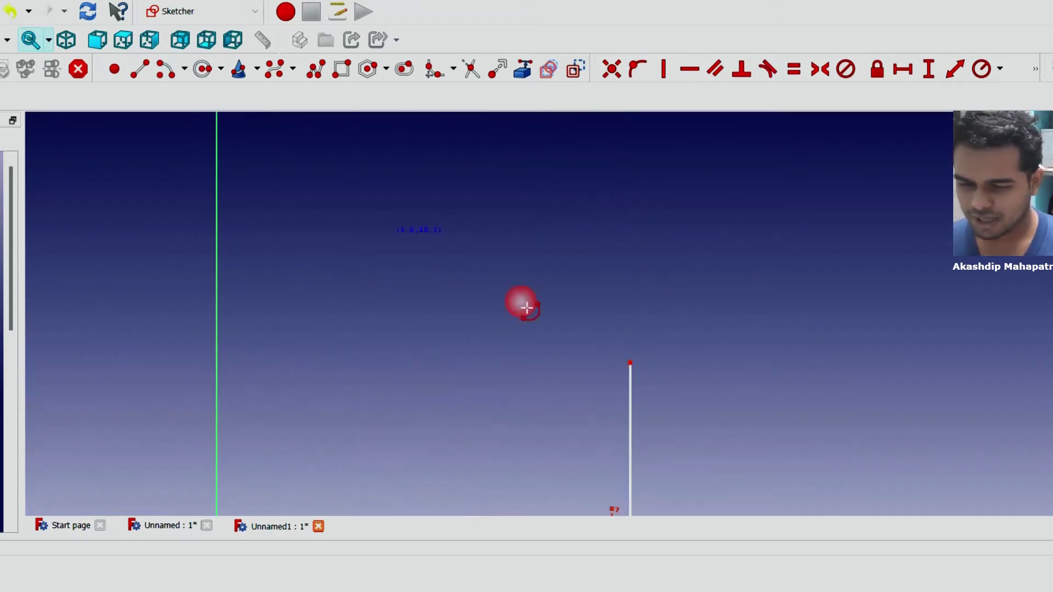
pyautogui.click(595, 384)
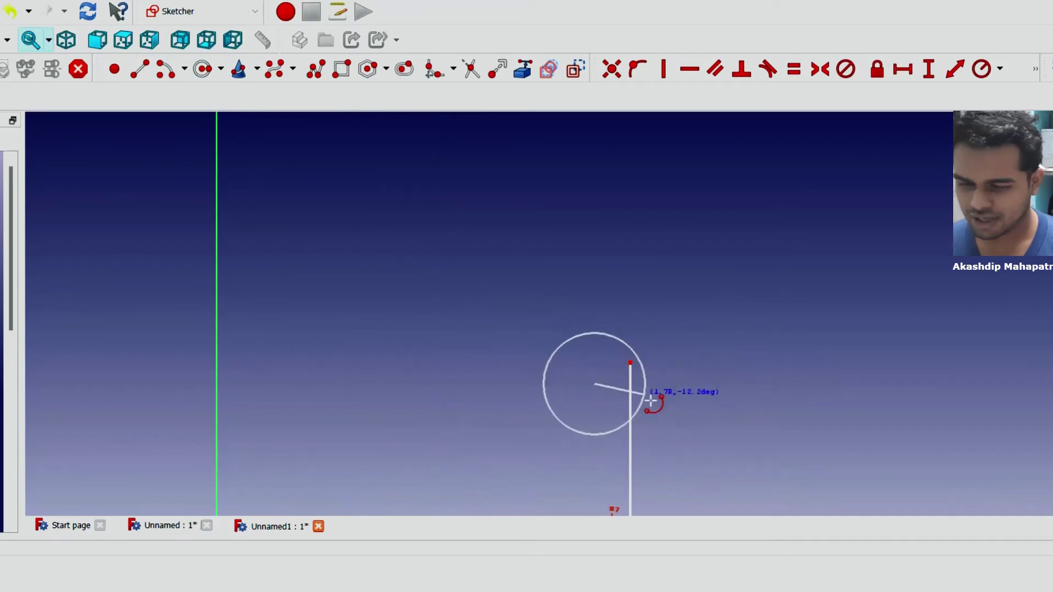
pyautogui.click(719, 415)
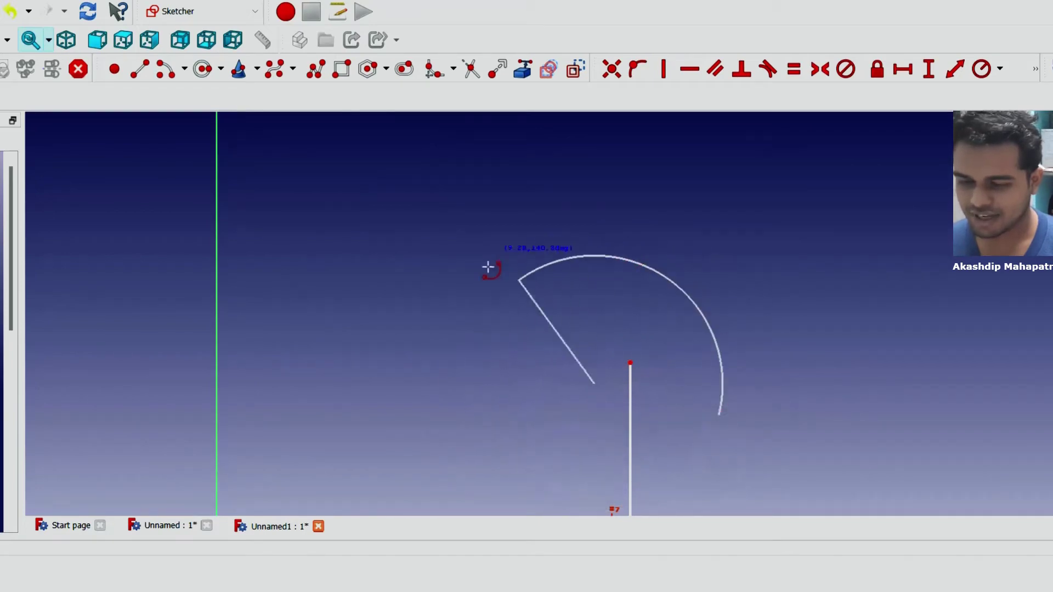
pyautogui.click(475, 336)
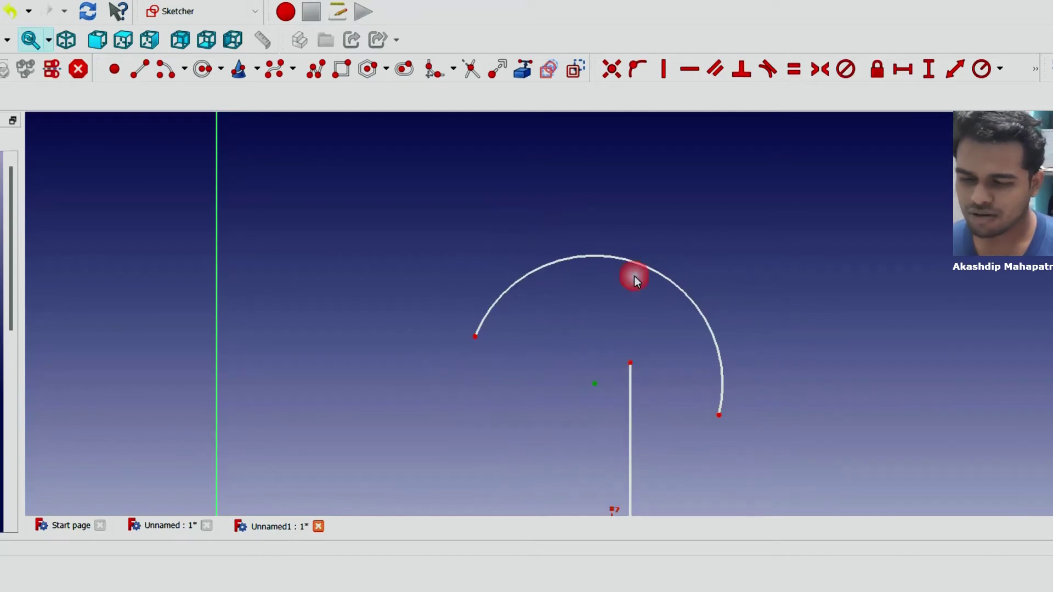
# - Join the arc's right end to the vertical line's top, undoing a mistaken centre join
pyautogui.click(612, 70)
pyautogui.click(551, 329)
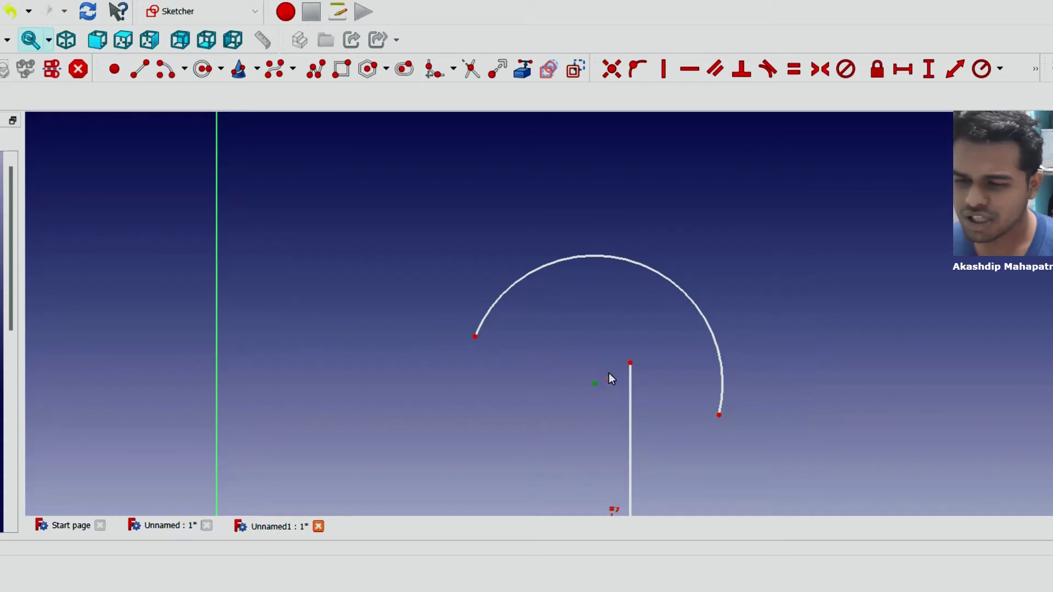
pyautogui.click(629, 363)
pyautogui.click(612, 70)
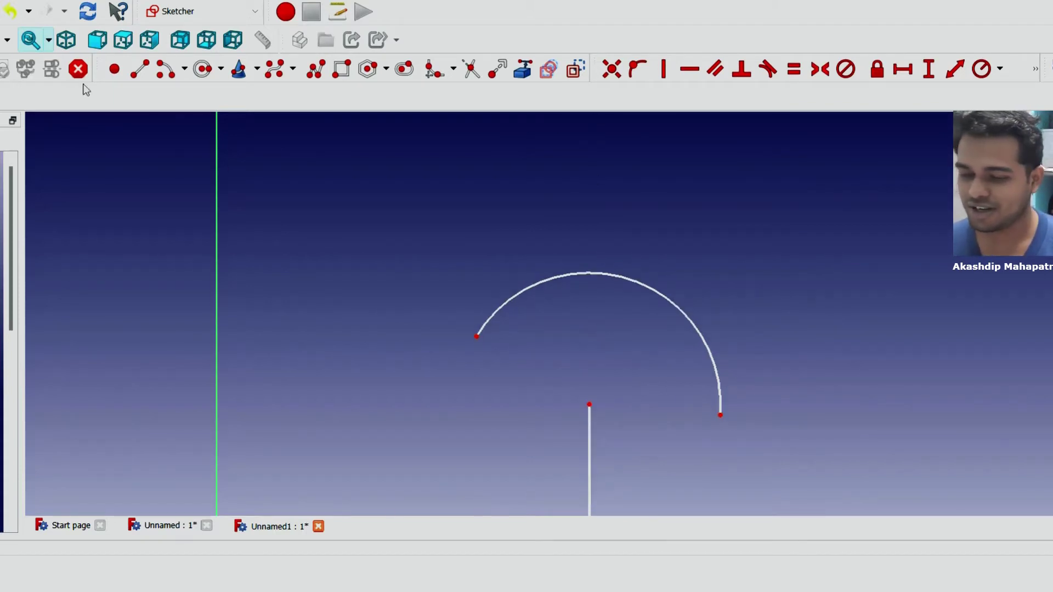
pyautogui.click(33, 7)
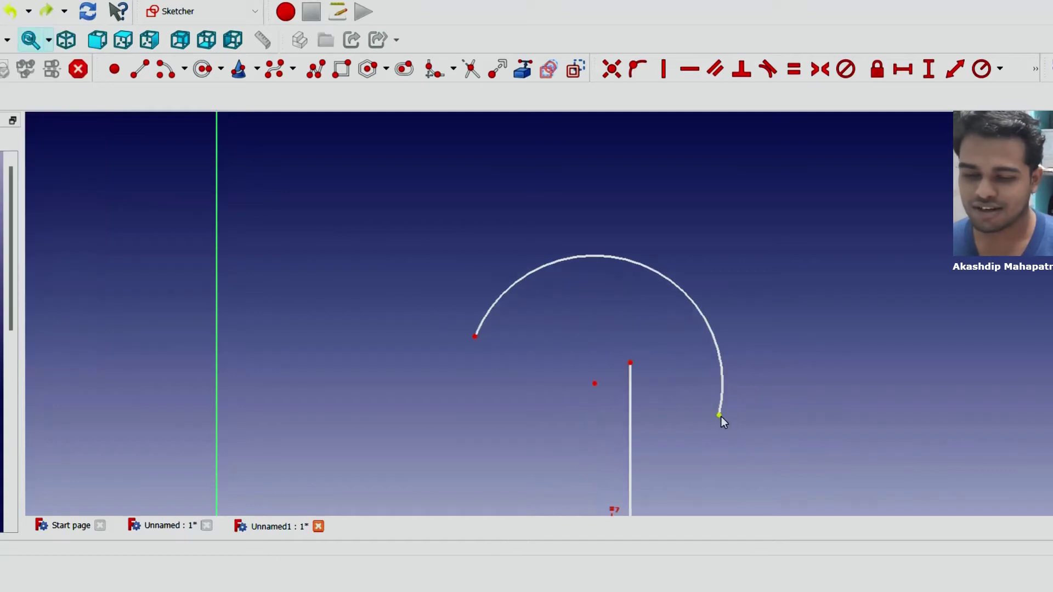
pyautogui.click(623, 78)
# - Make the top arc tangent to the vertical line
pyautogui.click(637, 339)
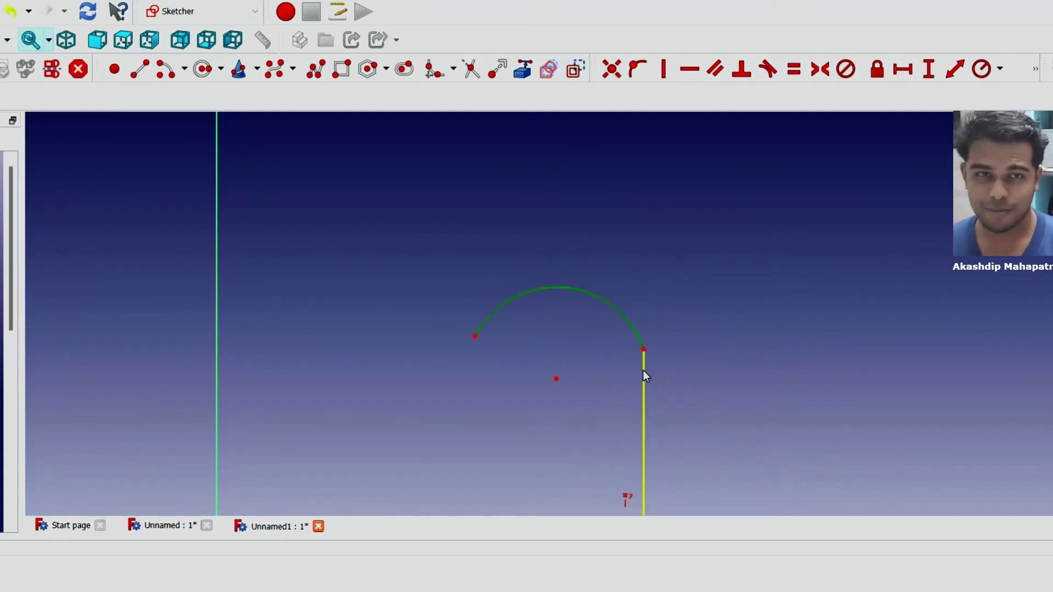
pyautogui.click(772, 71)
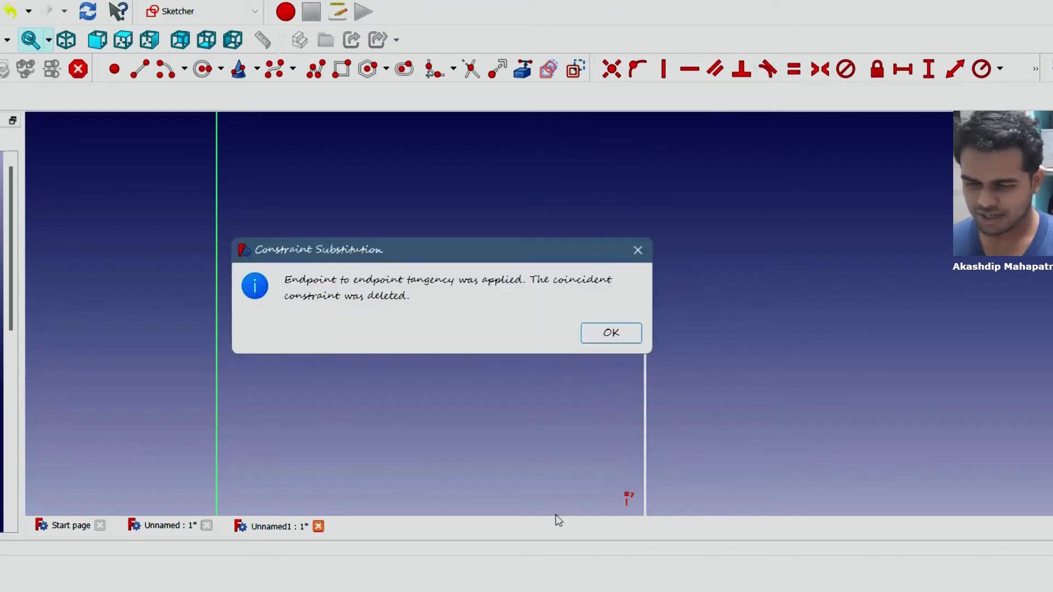
pyautogui.click(609, 331)
pyautogui.scroll(-1, 541, 329)
pyautogui.scroll(-3, 532, 337)
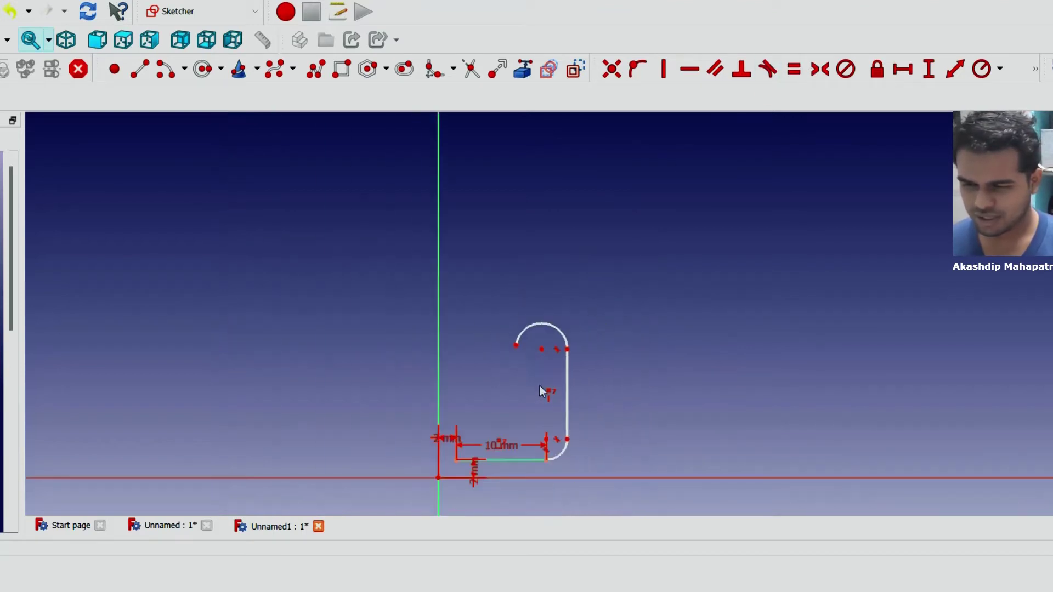
pyautogui.scroll(2, 543, 392)
pyautogui.scroll(1, 532, 385)
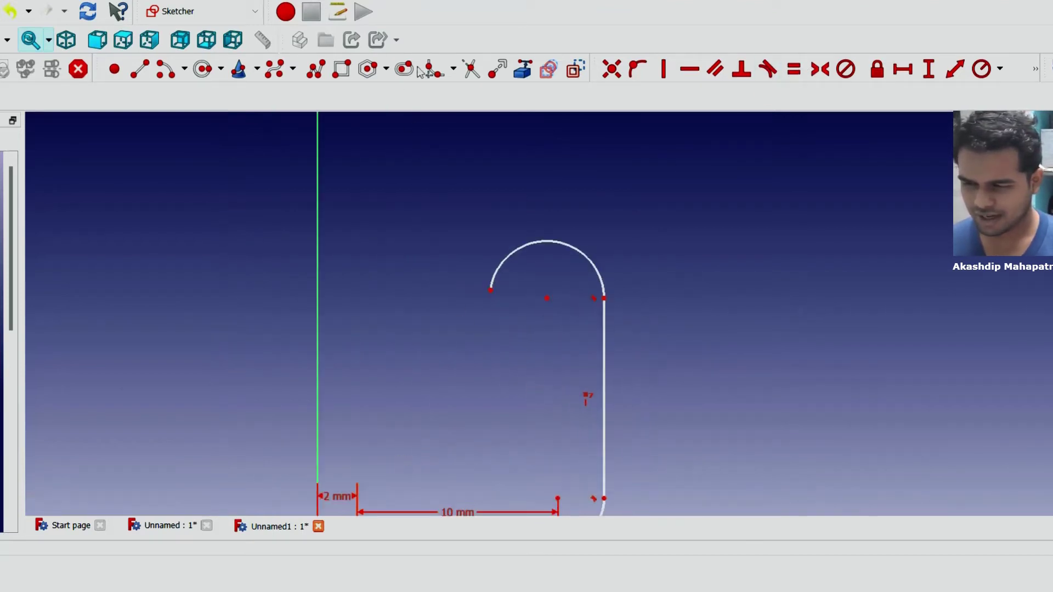
# - Draw a line down-left from the top arc's left end, equal to the vertical line
pyautogui.click(143, 76)
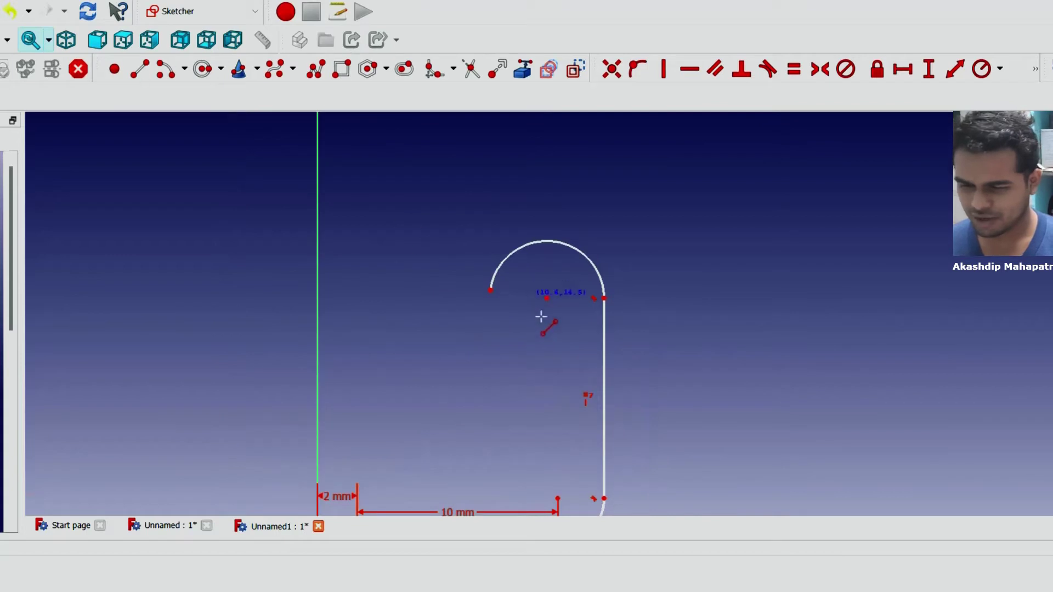
pyautogui.click(492, 291)
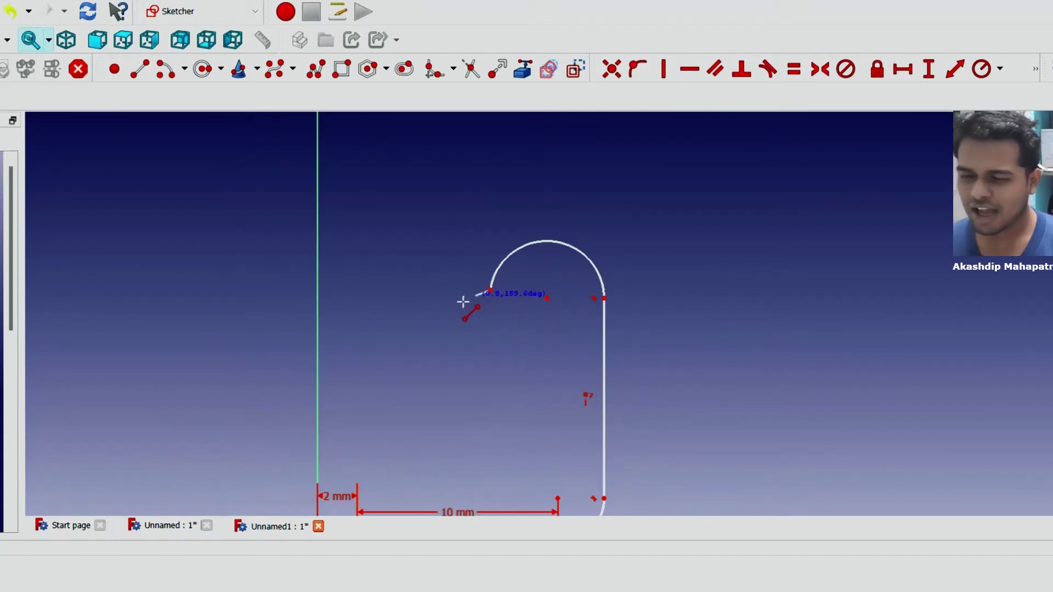
pyautogui.click(366, 308)
pyautogui.click(608, 400)
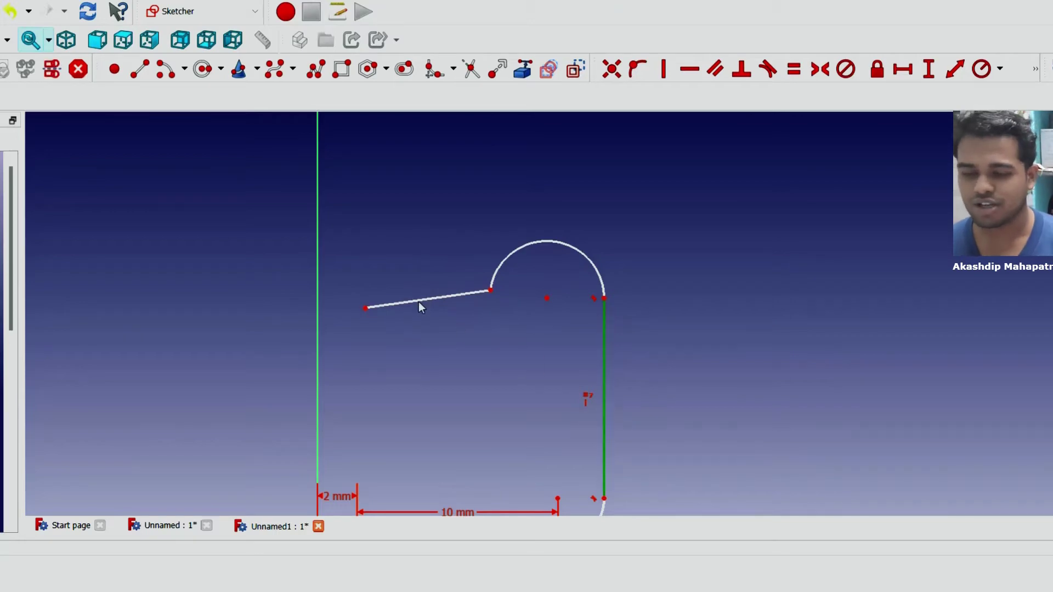
pyautogui.click(419, 301)
pyautogui.press('e')
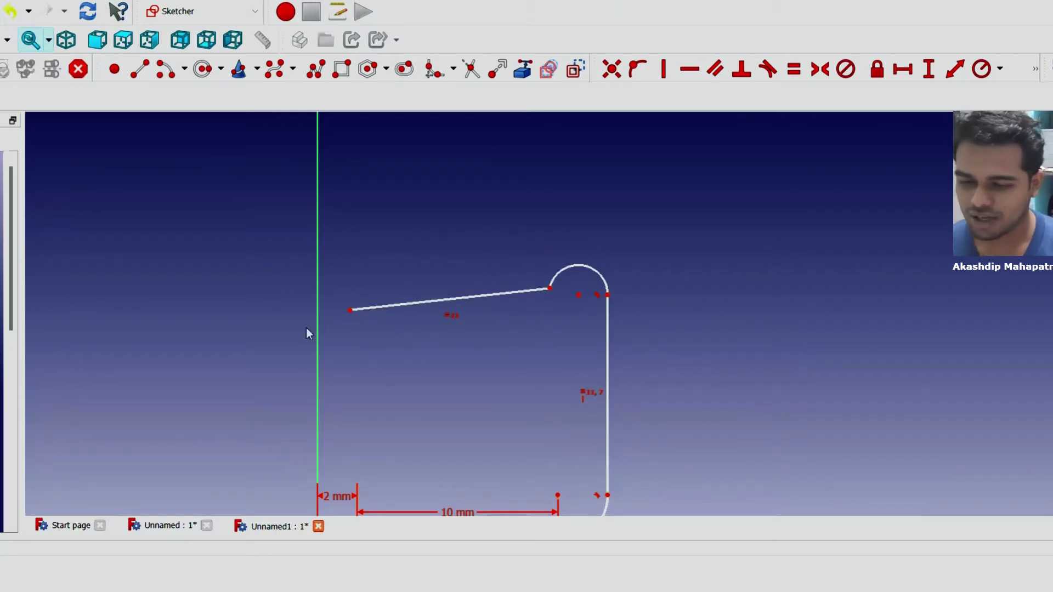
# - Make the sloped line tangent to the top arc
pyautogui.click(572, 267)
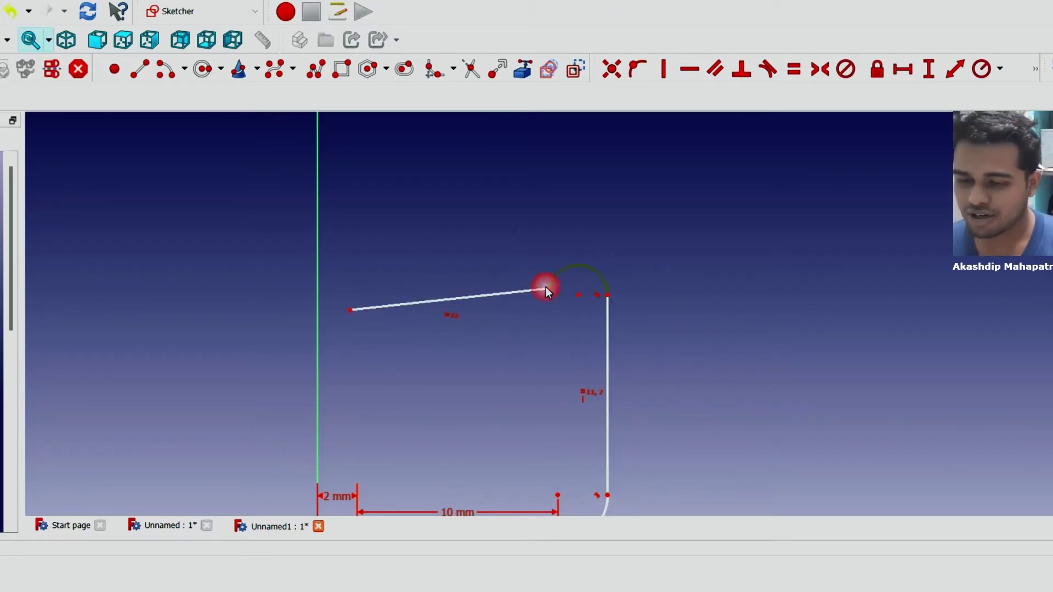
pyautogui.click(537, 290)
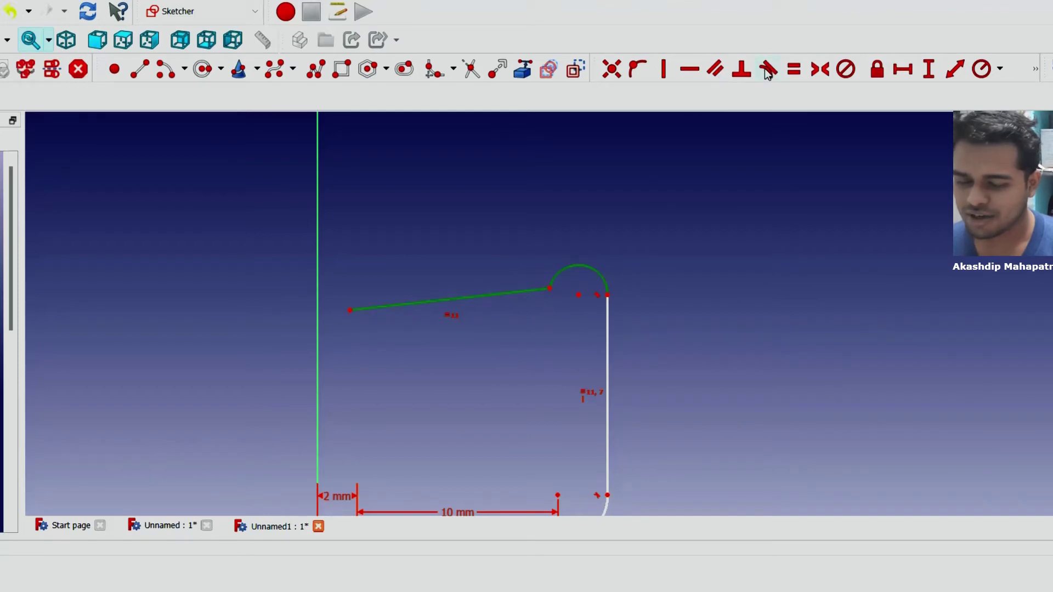
pyautogui.click(768, 70)
pyautogui.click(606, 331)
pyautogui.scroll(-2, 478, 329)
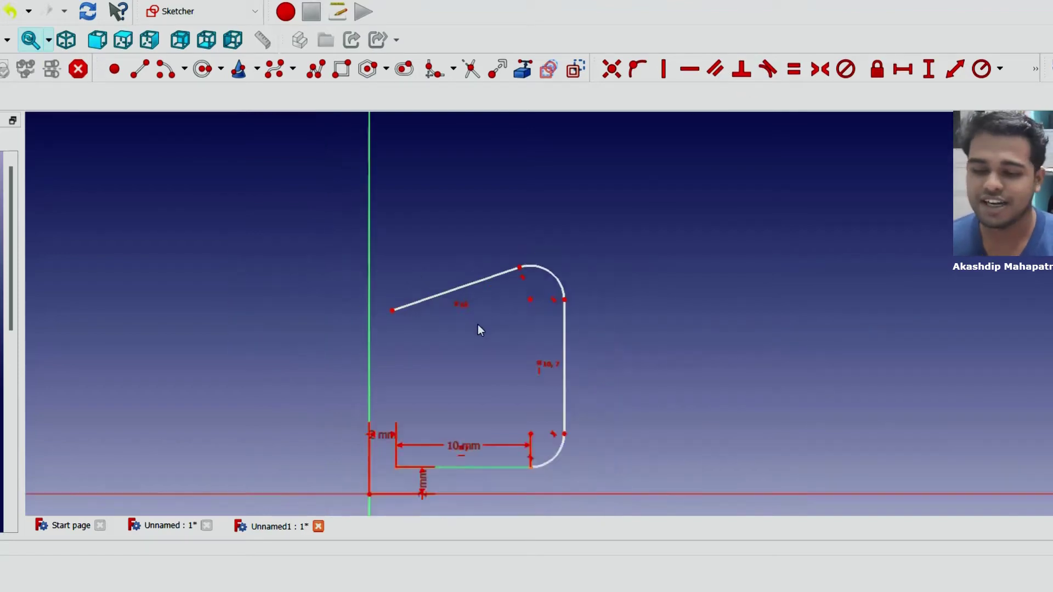
# - Steepen the sloped line, give the bottom corner arc R5 mm, and reshape the top arc
pyautogui.moveTo(516, 278)
pyautogui.mouseDown()
pyautogui.moveTo(564, 245)
pyautogui.moveTo(595, 244)
pyautogui.moveTo(552, 308)
pyautogui.moveTo(616, 253)
pyautogui.moveTo(560, 278)
pyautogui.mouseUp()
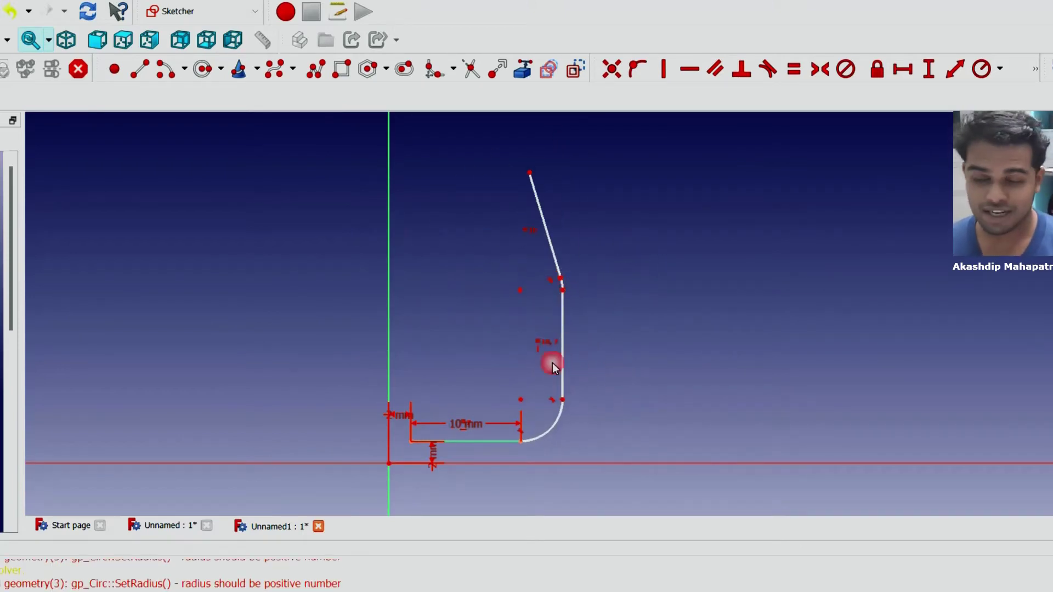
pyautogui.click(552, 427)
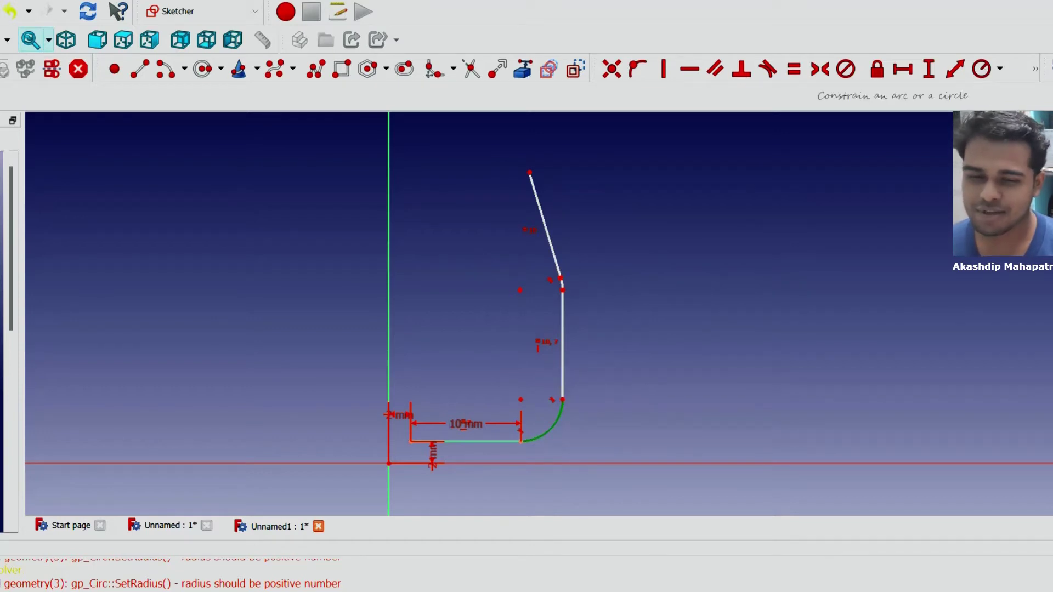
pyautogui.click(982, 69)
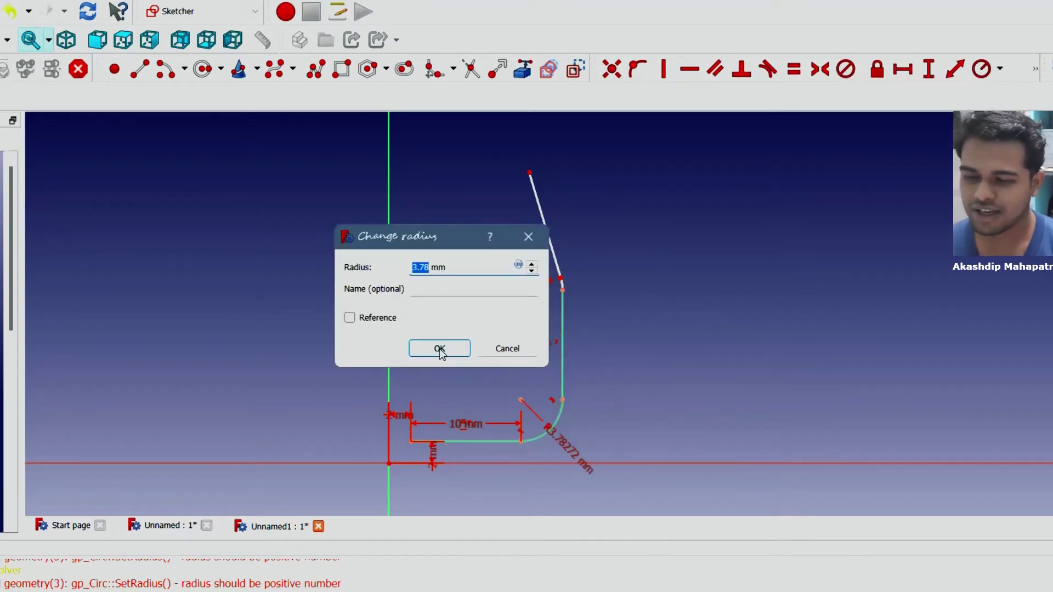
pyautogui.write('5')
pyautogui.click(439, 349)
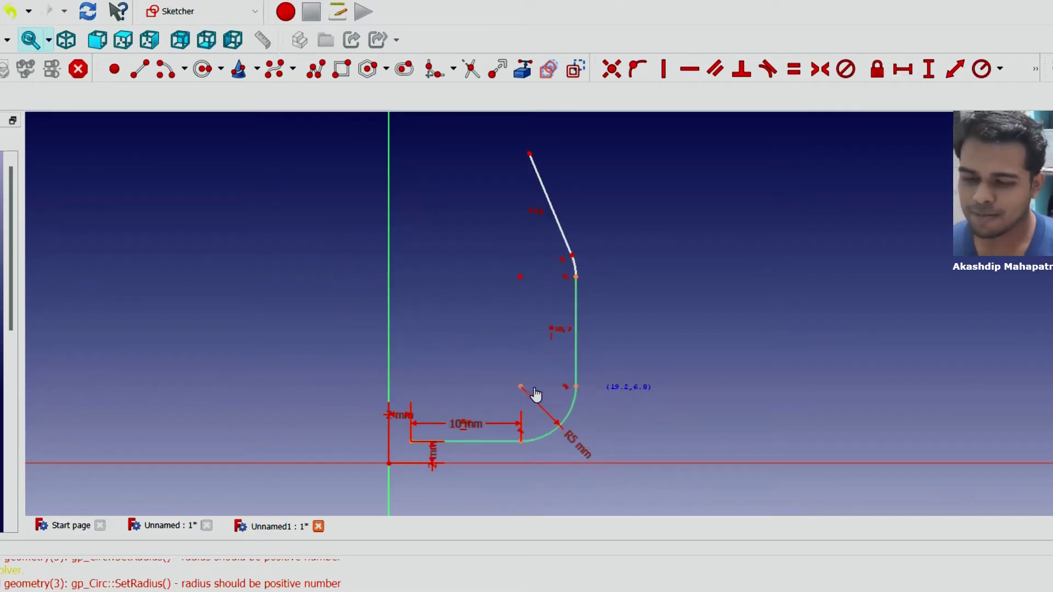
pyautogui.moveTo(572, 255)
pyautogui.mouseDown()
pyautogui.moveTo(558, 241)
pyautogui.moveTo(530, 262)
pyautogui.mouseUp()
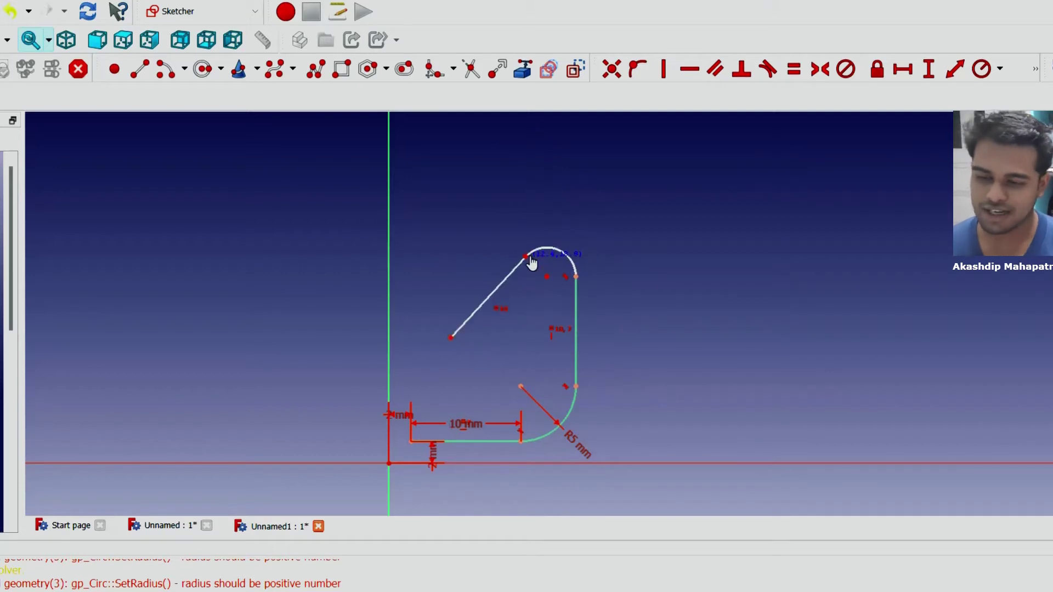
pyautogui.click(565, 252)
# - Confirm the 5 mm top arc radius and make the slanted left line horizontal
pyautogui.write('kr')
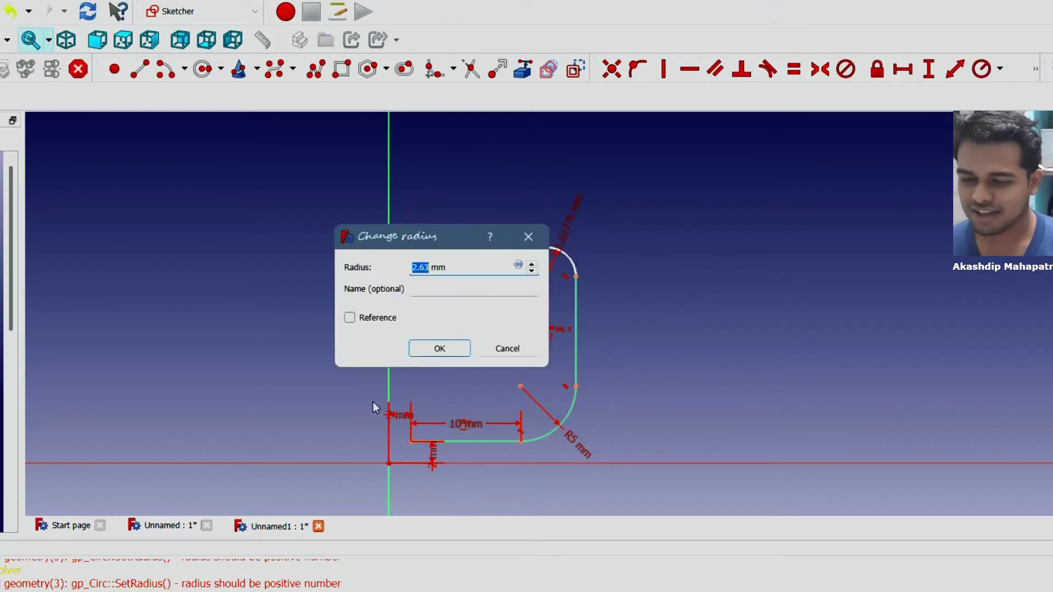
pyautogui.write('5')
pyautogui.click(439, 348)
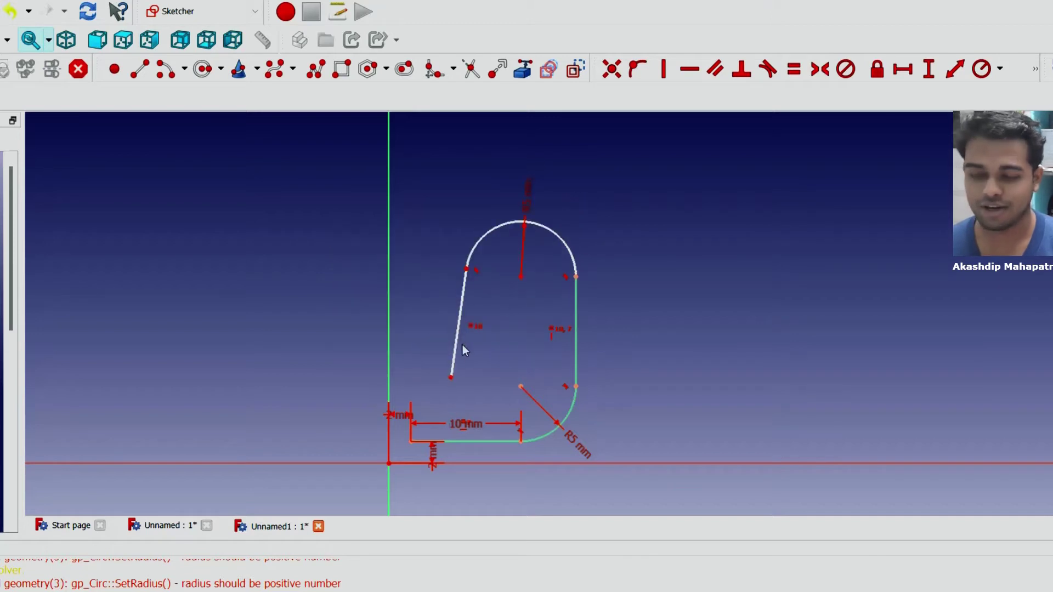
pyautogui.click(463, 296)
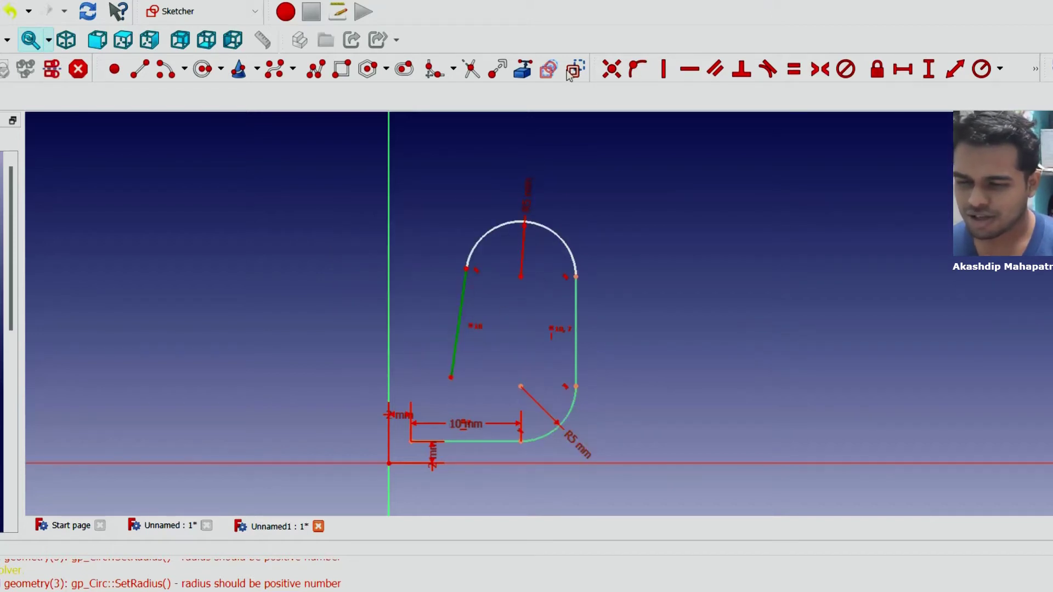
pyautogui.click(689, 69)
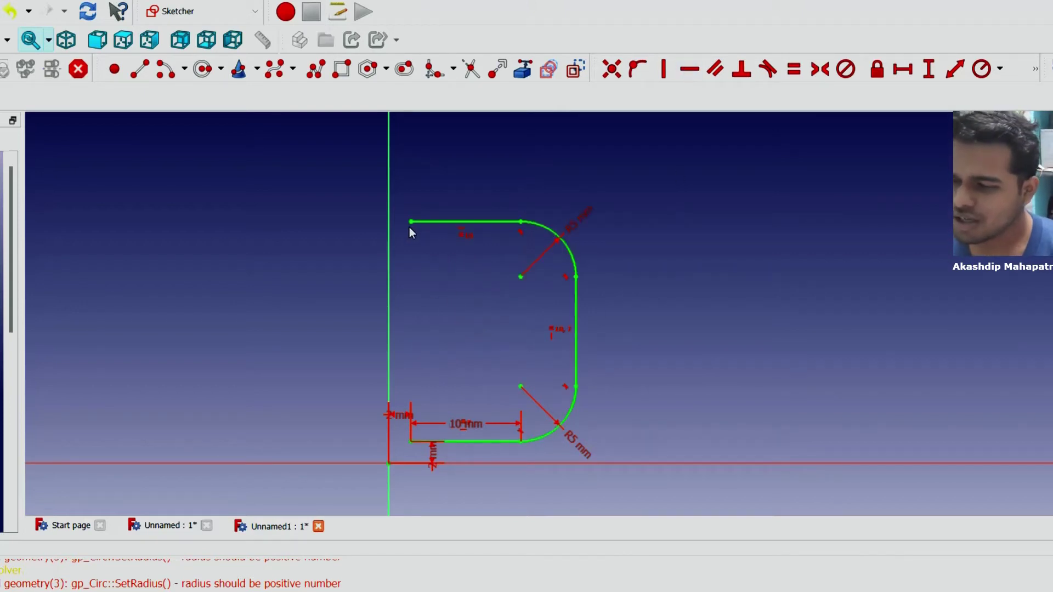
# - Switch to the arc tool in end points and rim point mode
pyautogui.click(165, 69)
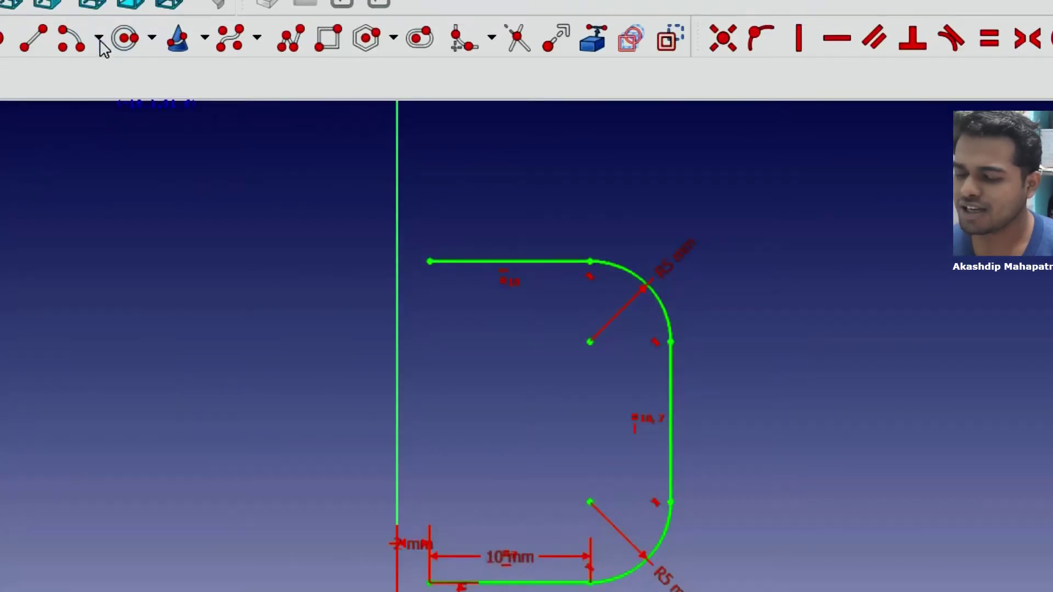
pyautogui.click(185, 70)
pyautogui.click(198, 113)
# - Draw a three-point arc from the top line's left end, tangent to that line
pyautogui.scroll(2, 430, 234)
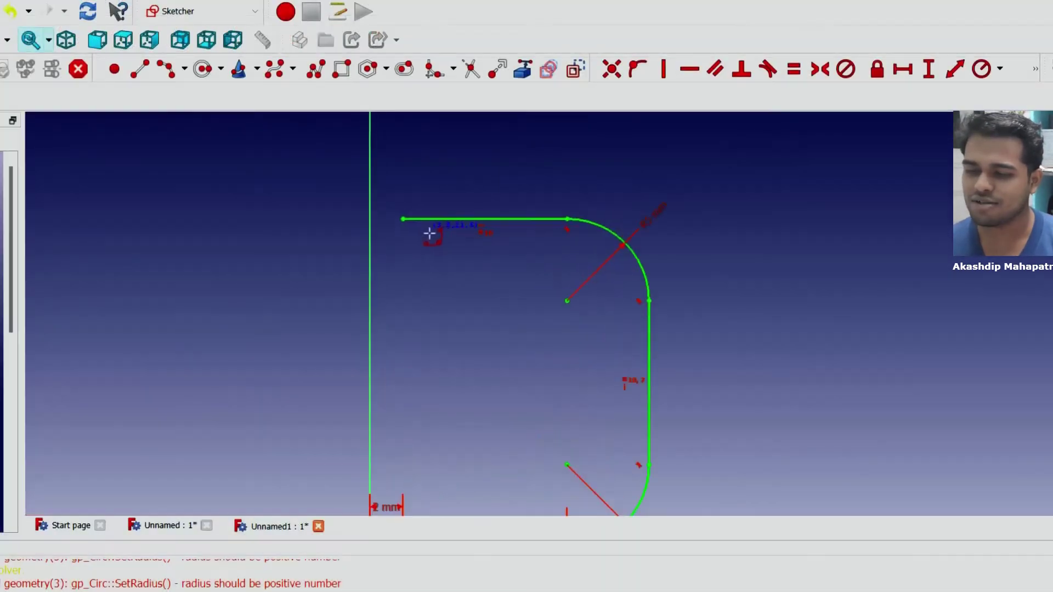
pyautogui.click(407, 221)
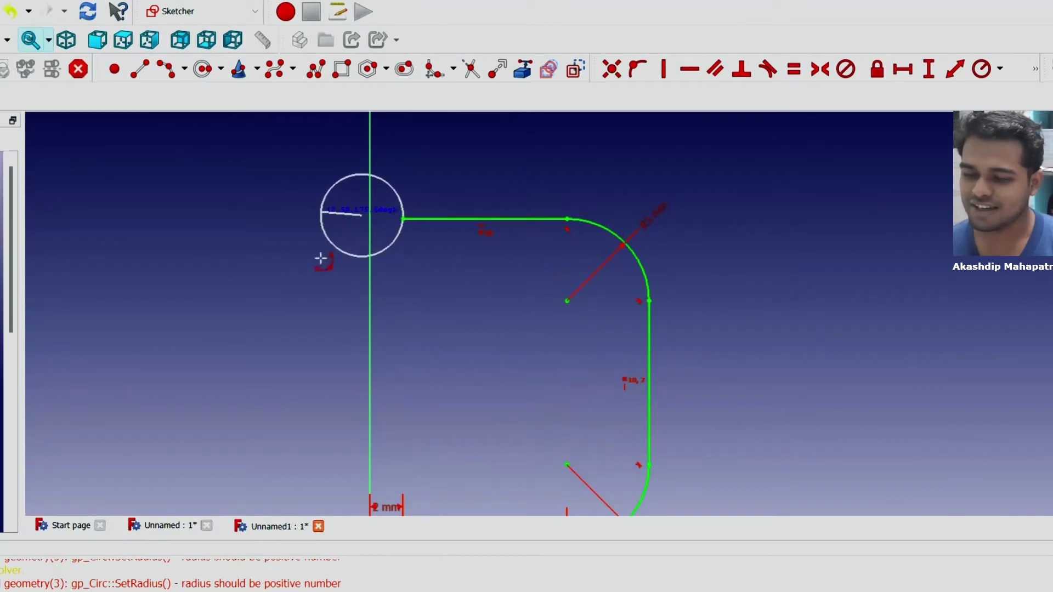
pyautogui.click(319, 316)
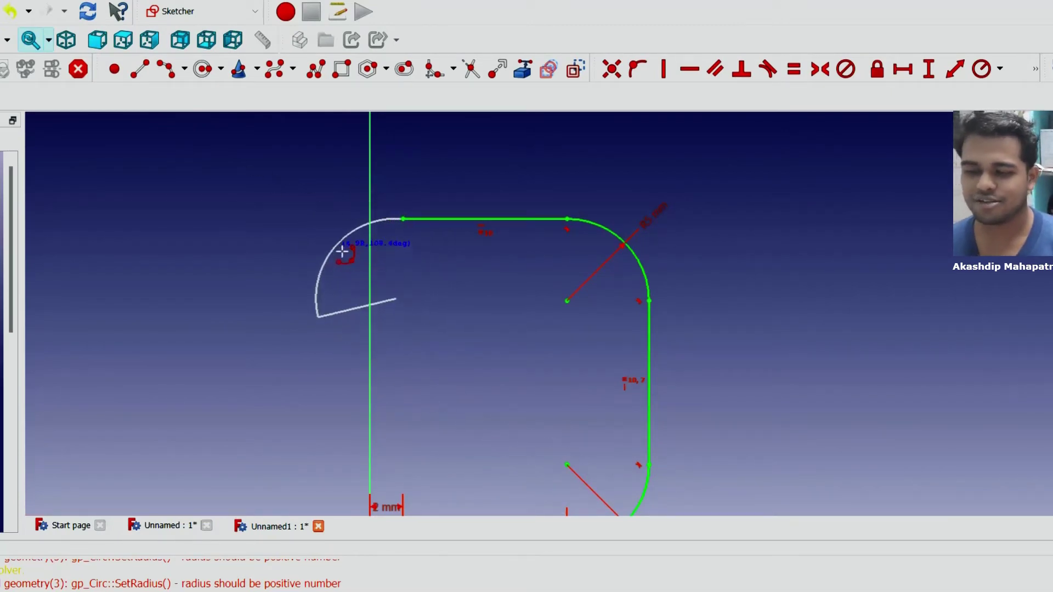
pyautogui.click(342, 242)
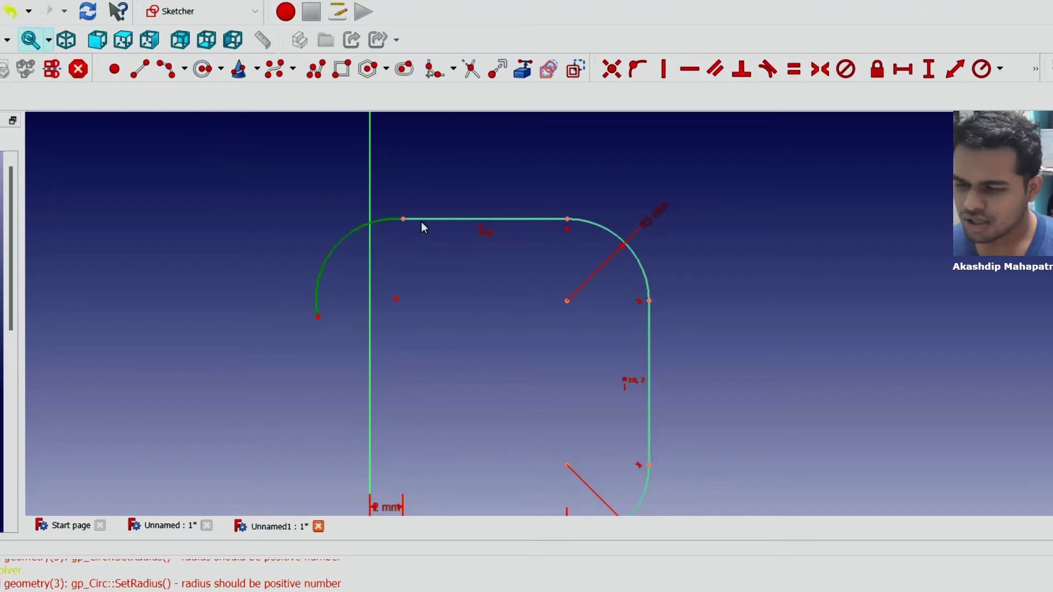
pyautogui.click(406, 219)
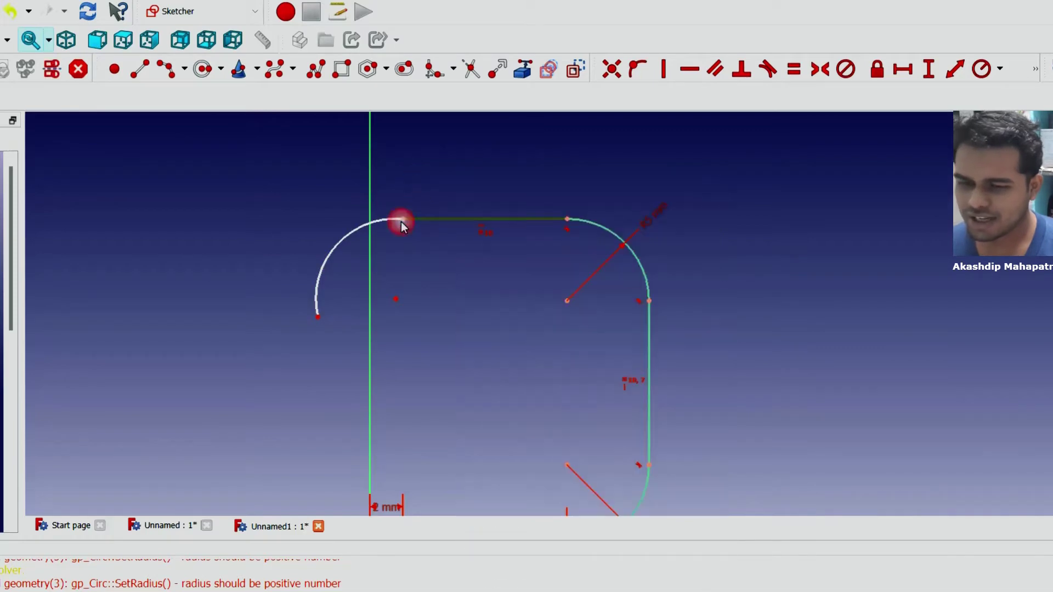
pyautogui.click(391, 218)
pyautogui.click(768, 70)
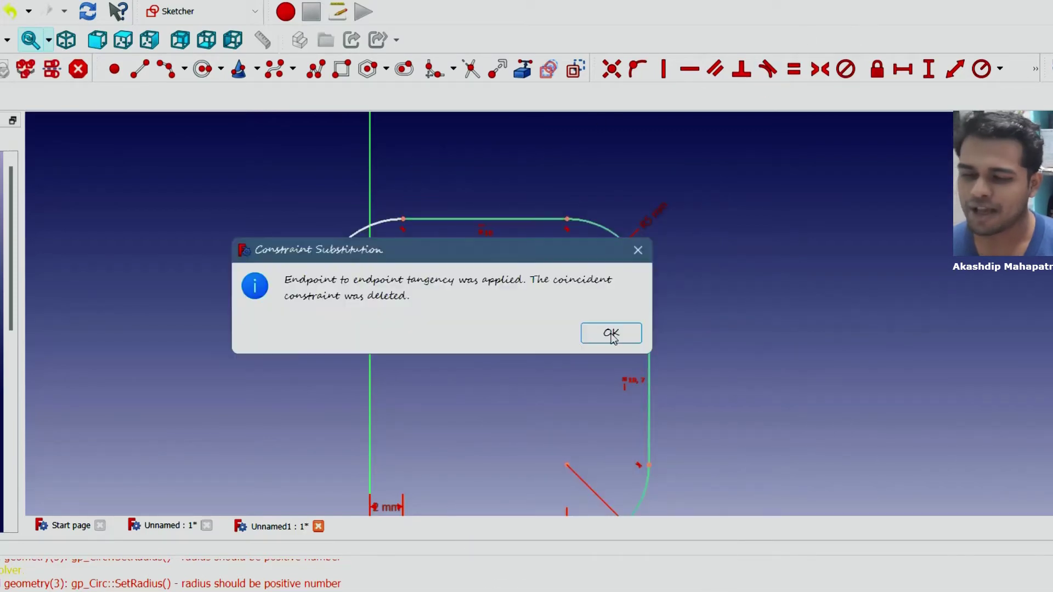
pyautogui.click(593, 335)
# - Give the new left arc a 5 mm radius
pyautogui.click(314, 297)
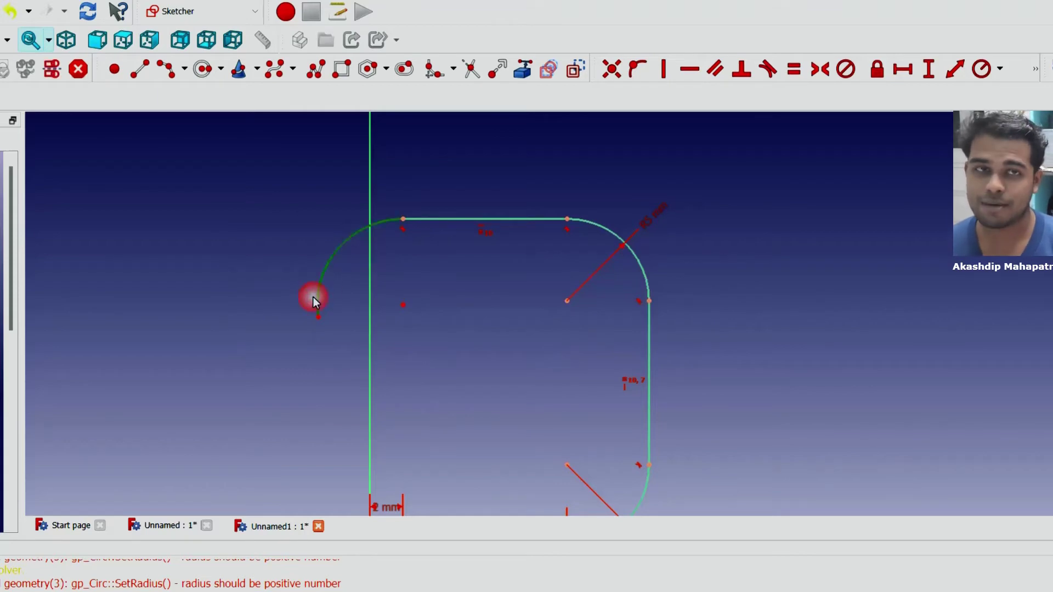
pyautogui.click(979, 70)
pyautogui.write('5')
pyautogui.click(424, 350)
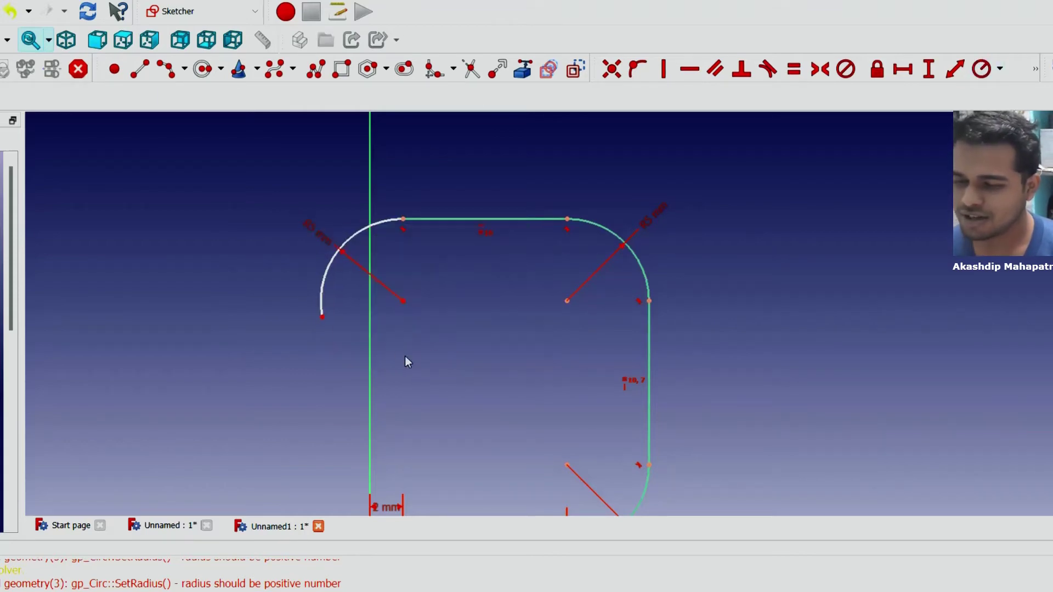
pyautogui.scroll(-3, 447, 307)
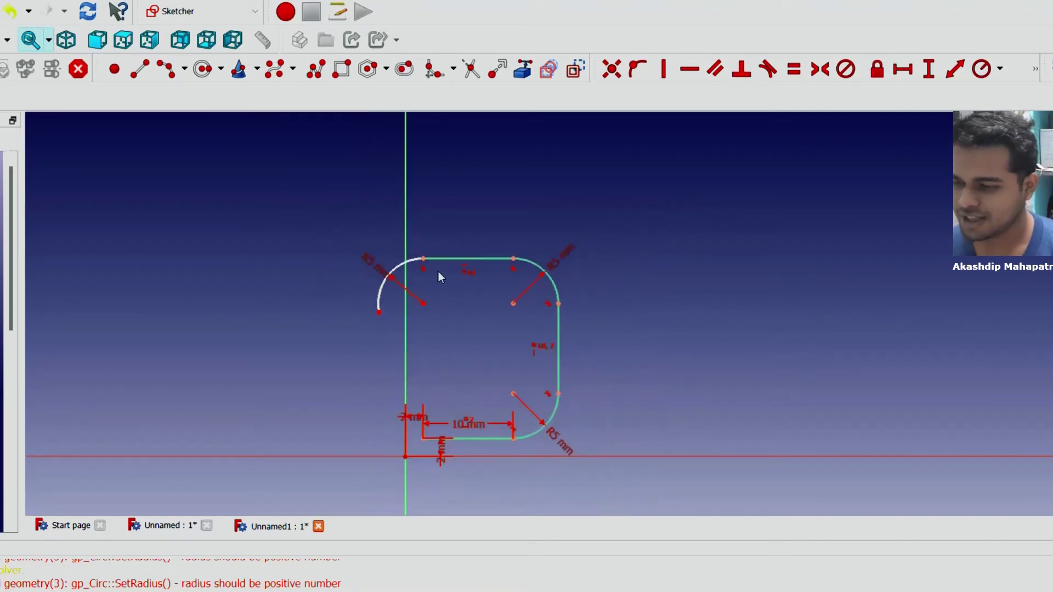
# - Draw a vertical line below the left arc down toward the bottom edge
pyautogui.click(383, 289)
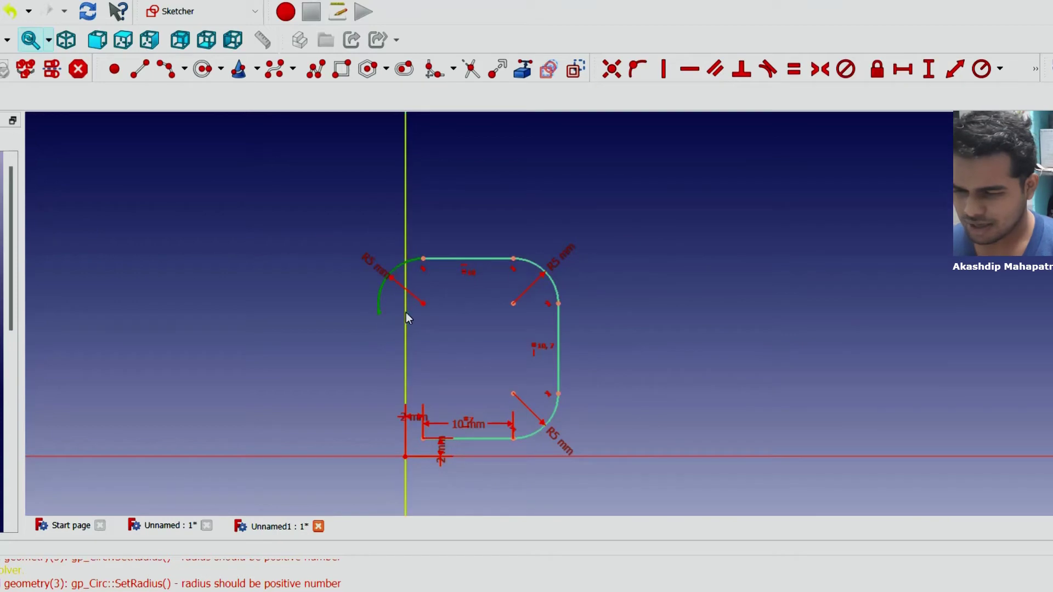
pyautogui.scroll(2, 382, 312)
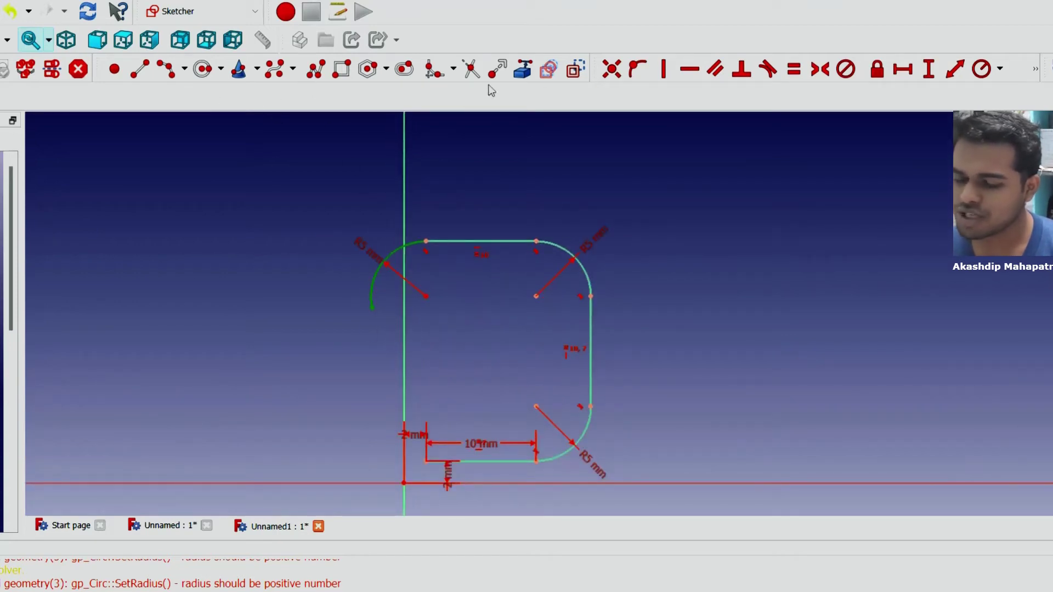
pyautogui.click(144, 71)
pyautogui.click(369, 328)
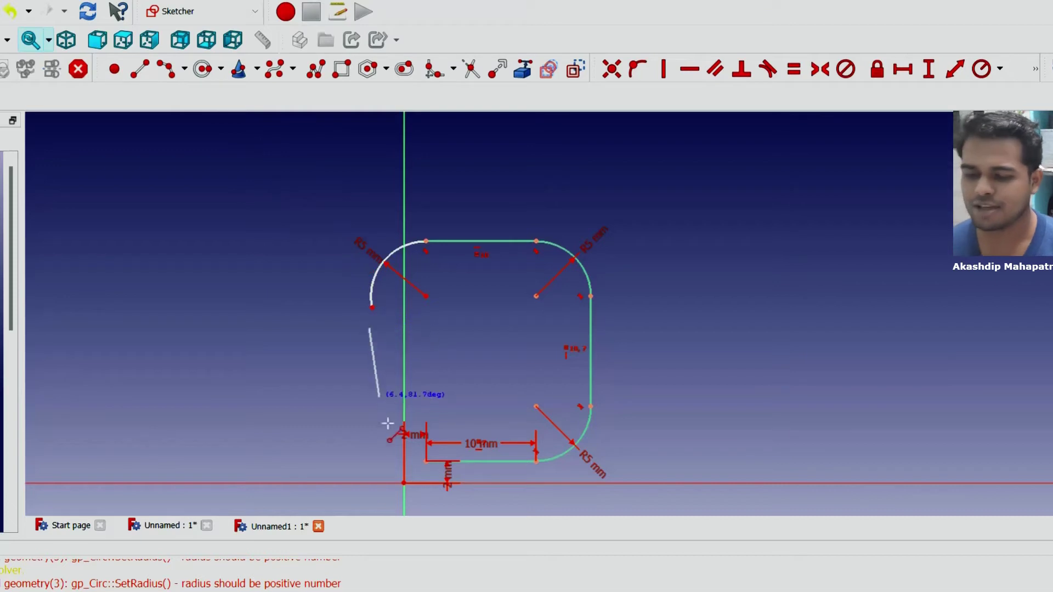
pyautogui.click(369, 451)
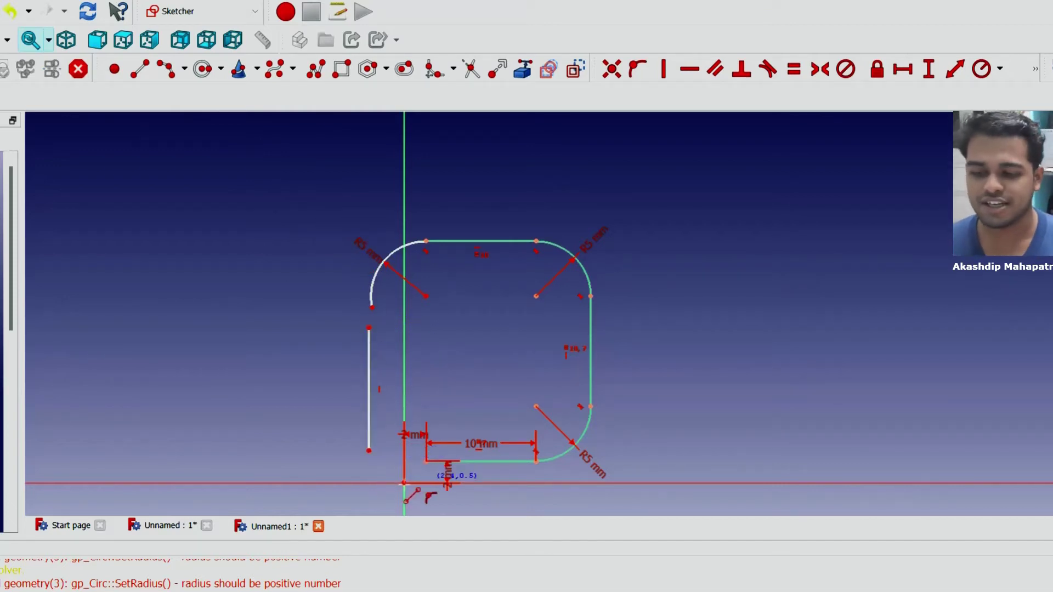
# - Make the line's top coincident with the arc end and its bottom with the bottom edge
pyautogui.click(372, 307)
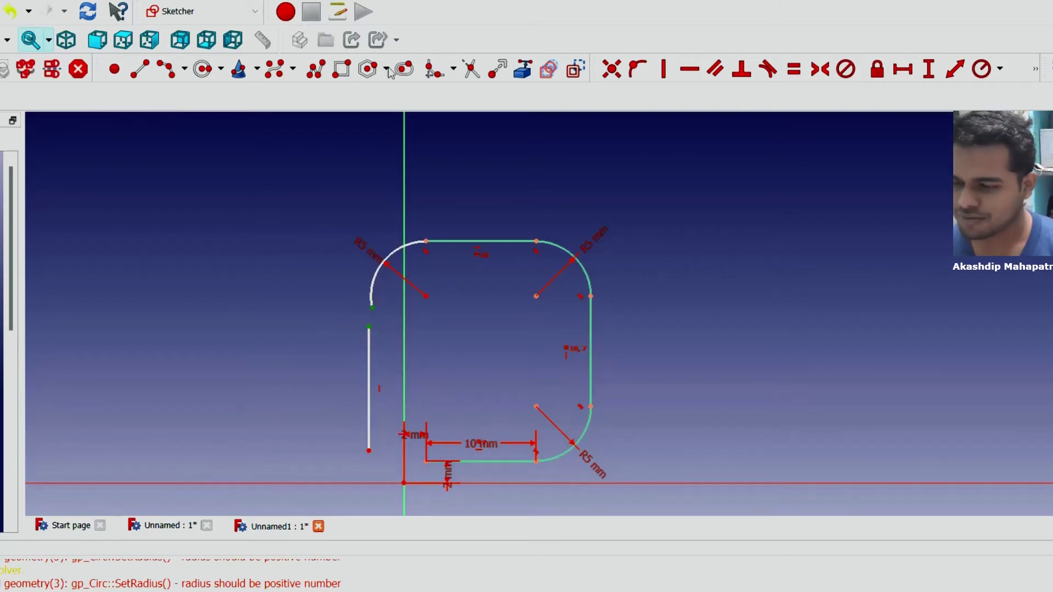
pyautogui.click(612, 69)
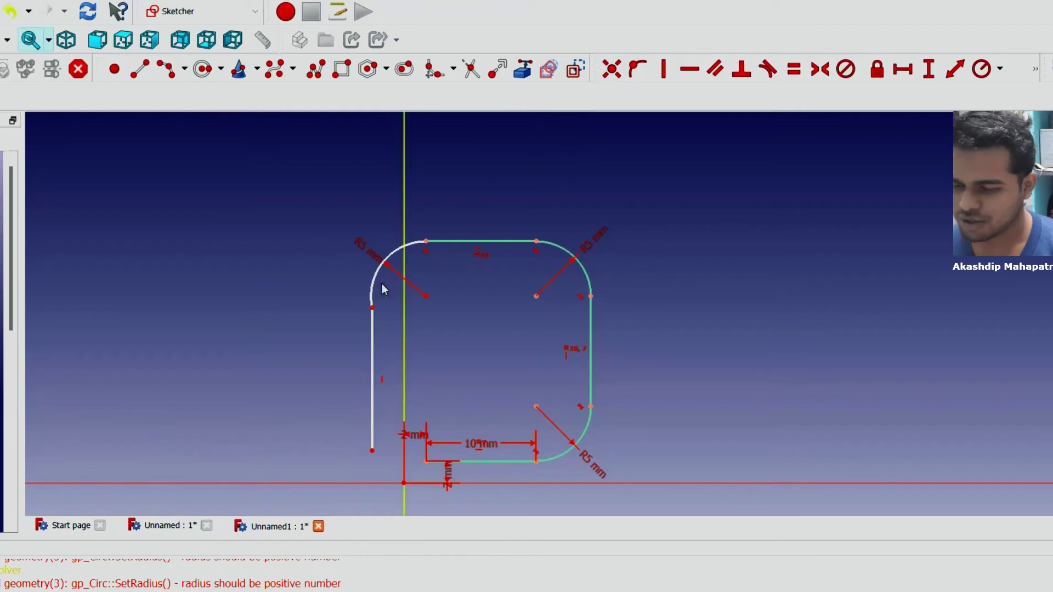
pyautogui.click(373, 451)
pyautogui.scroll(3, 384, 454)
pyautogui.scroll(3, 433, 466)
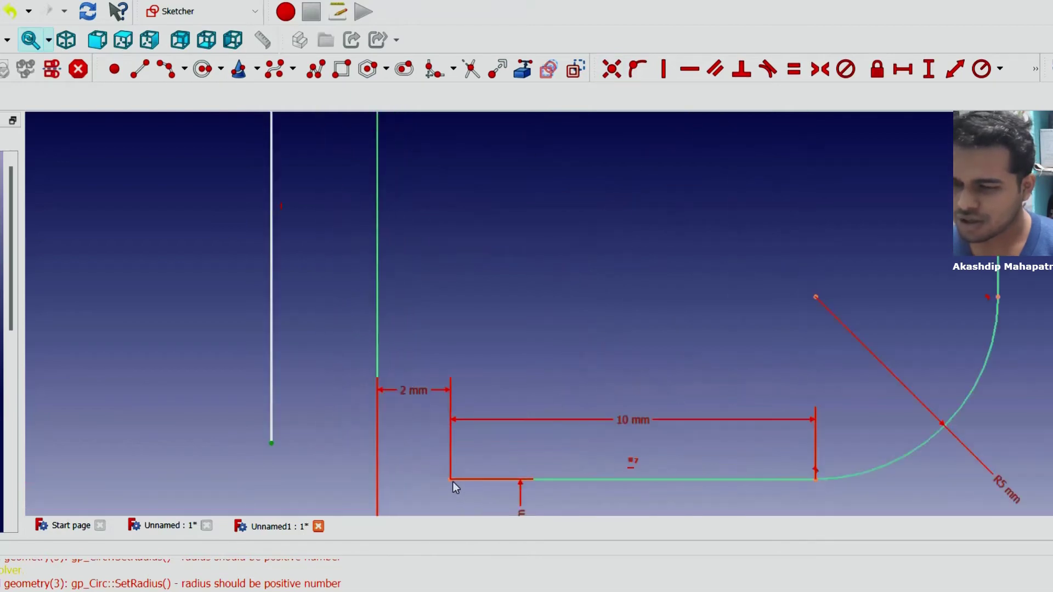
pyautogui.click(609, 70)
pyautogui.scroll(-5, 552, 318)
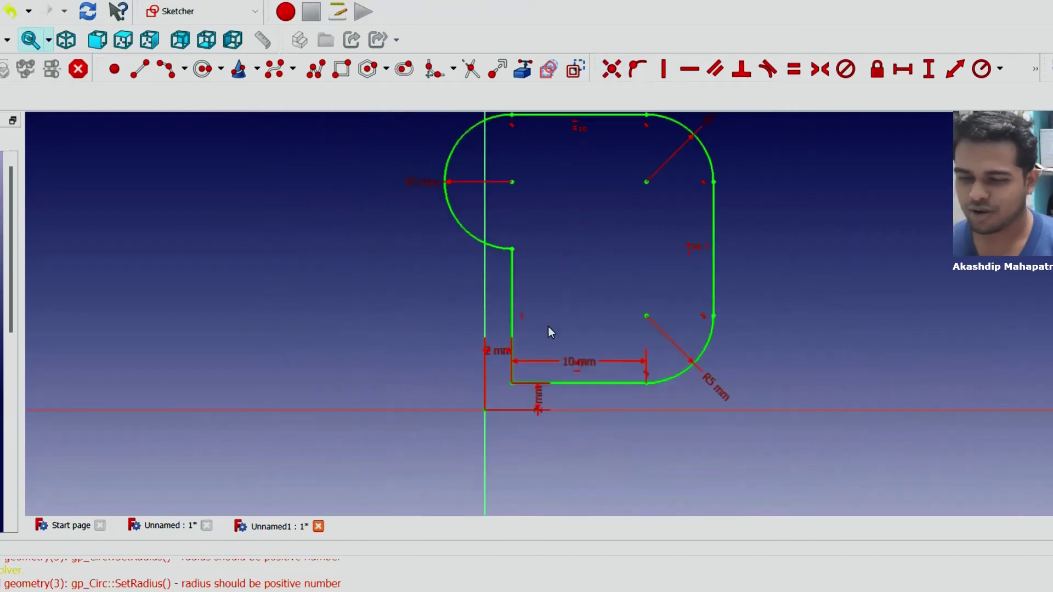
pyautogui.scroll(-3, 555, 331)
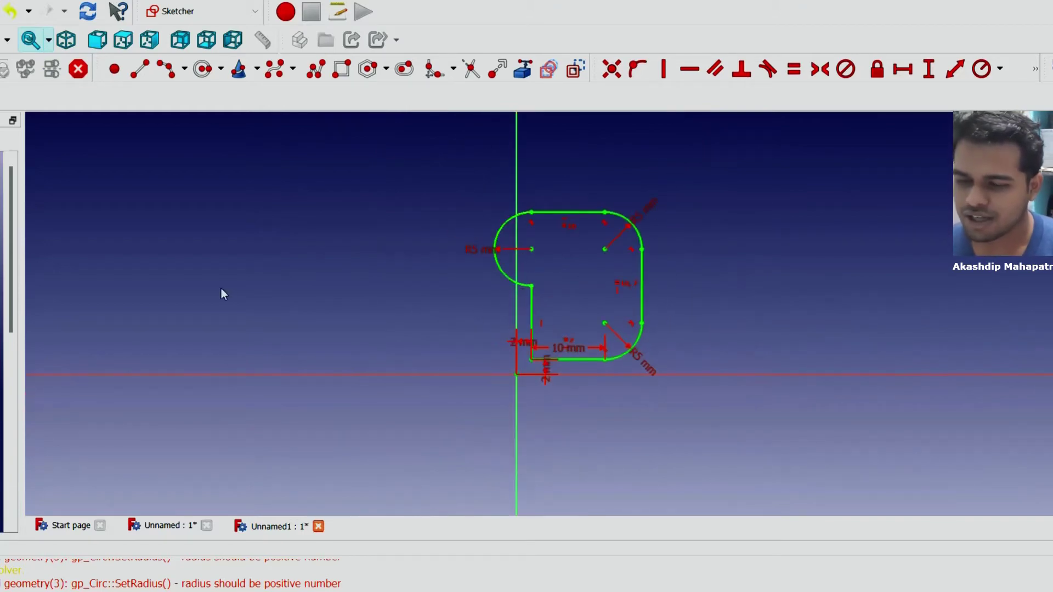
pyautogui.scroll(-3, 690, 371)
pyautogui.scroll(5, 690, 371)
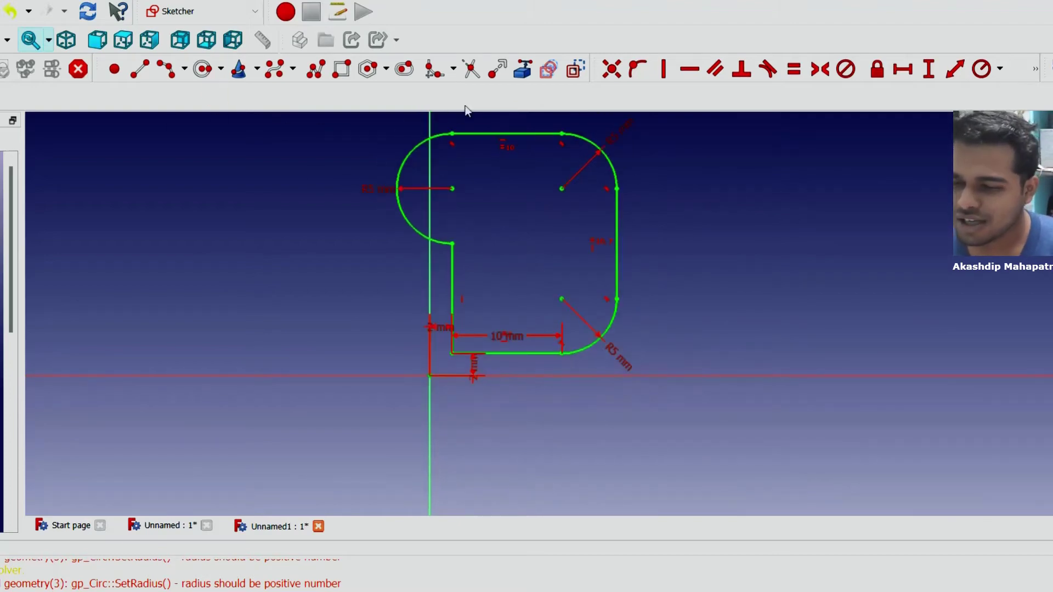
# - Undo a stray circle, draw a circle inside the profile, and drag it toward the middle
pyautogui.click(510, 181)
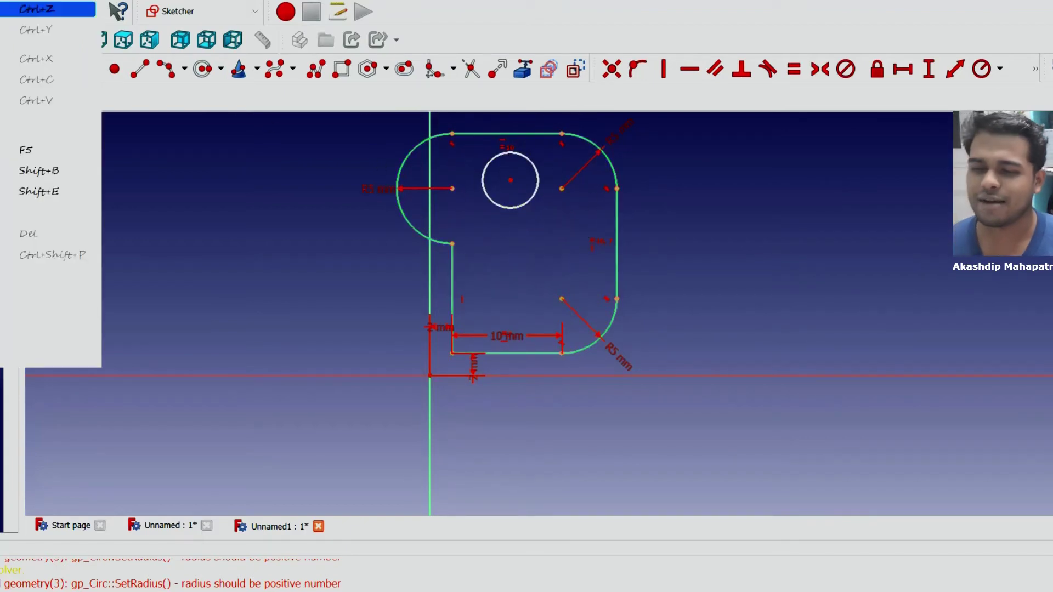
pyautogui.click(33, 7)
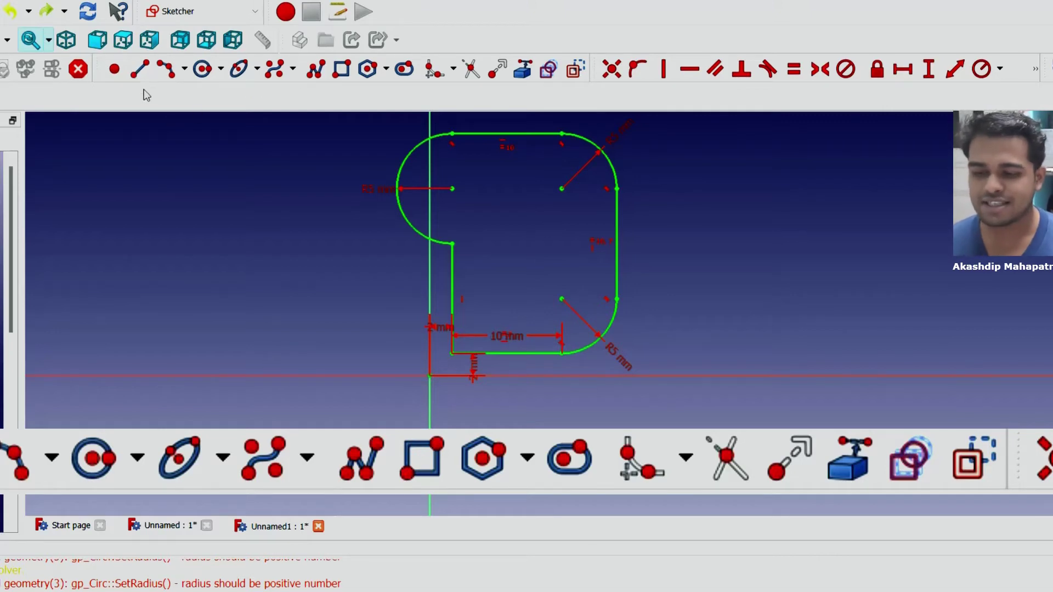
pyautogui.click(200, 71)
pyautogui.click(504, 203)
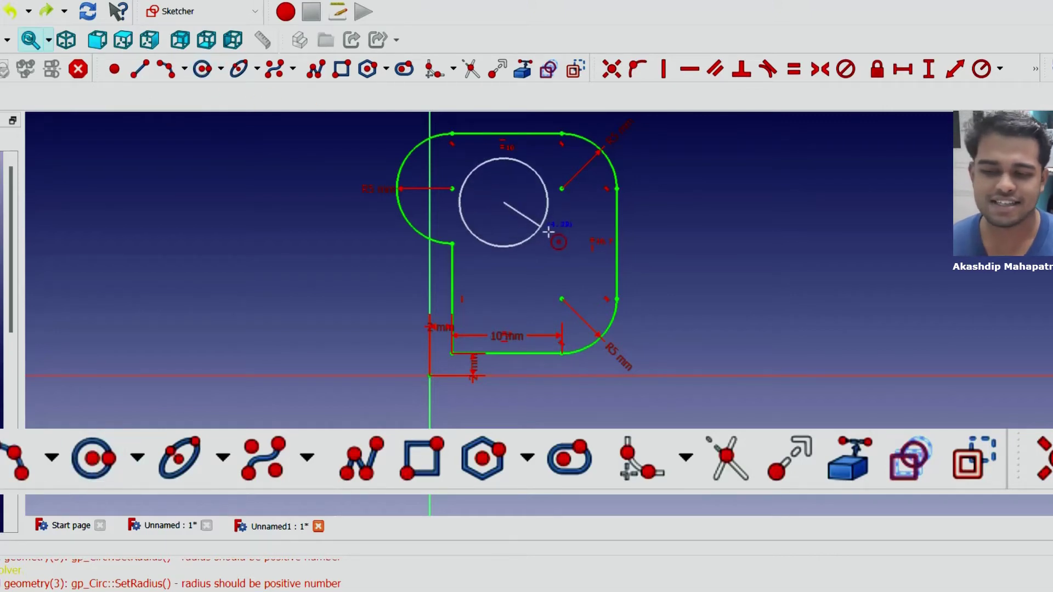
pyautogui.click(540, 230)
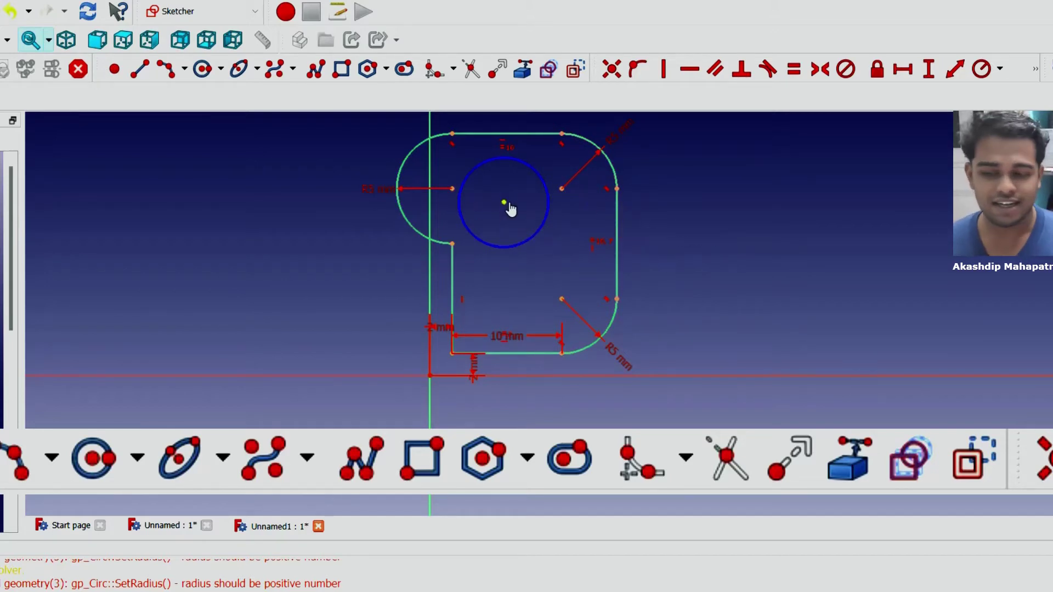
pyautogui.moveTo(510, 210); pyautogui.dragTo(527, 247)
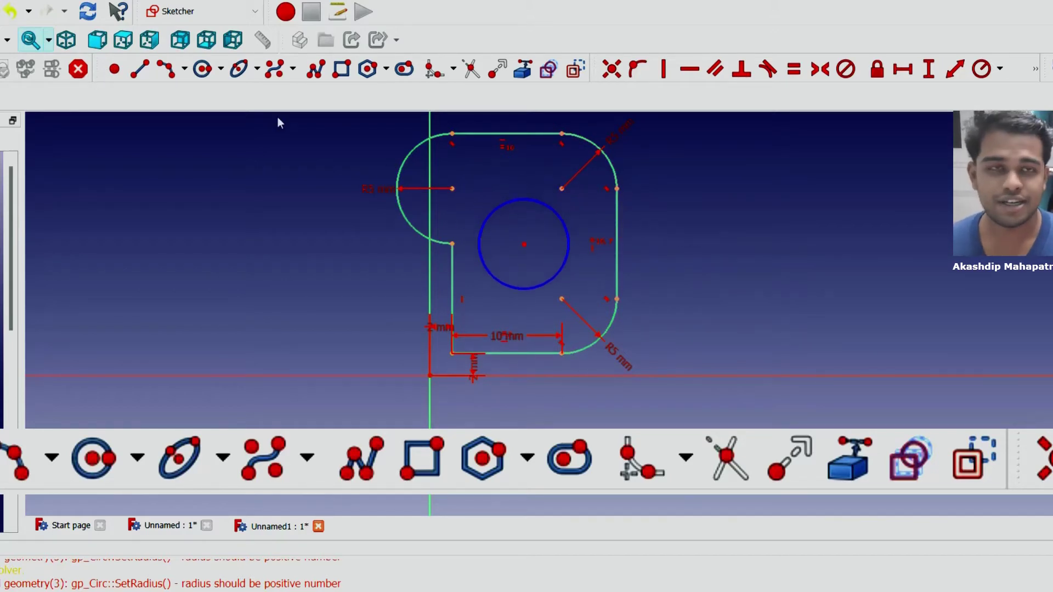
pyautogui.scroll(2, 495, 201)
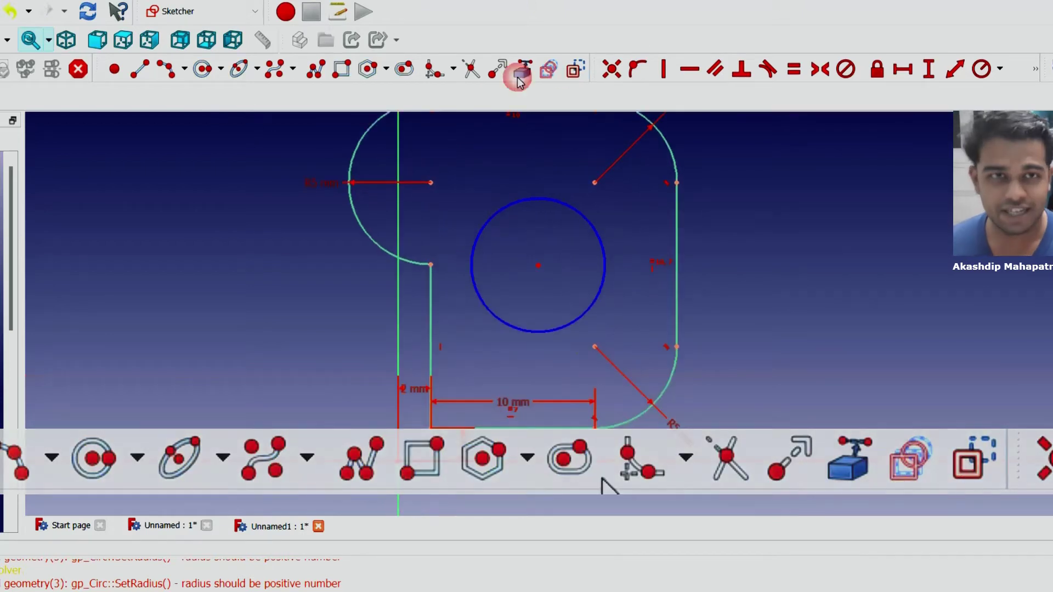
# - Place seven small circles on the central circle's rim and start a radius on the top-right one
pyautogui.click(521, 74)
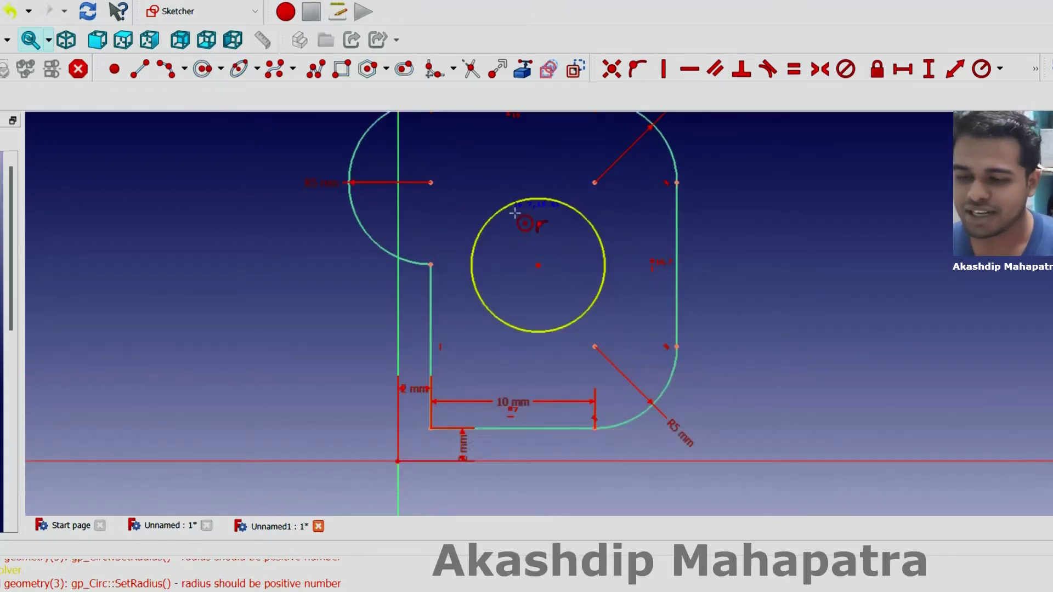
pyautogui.click(505, 208)
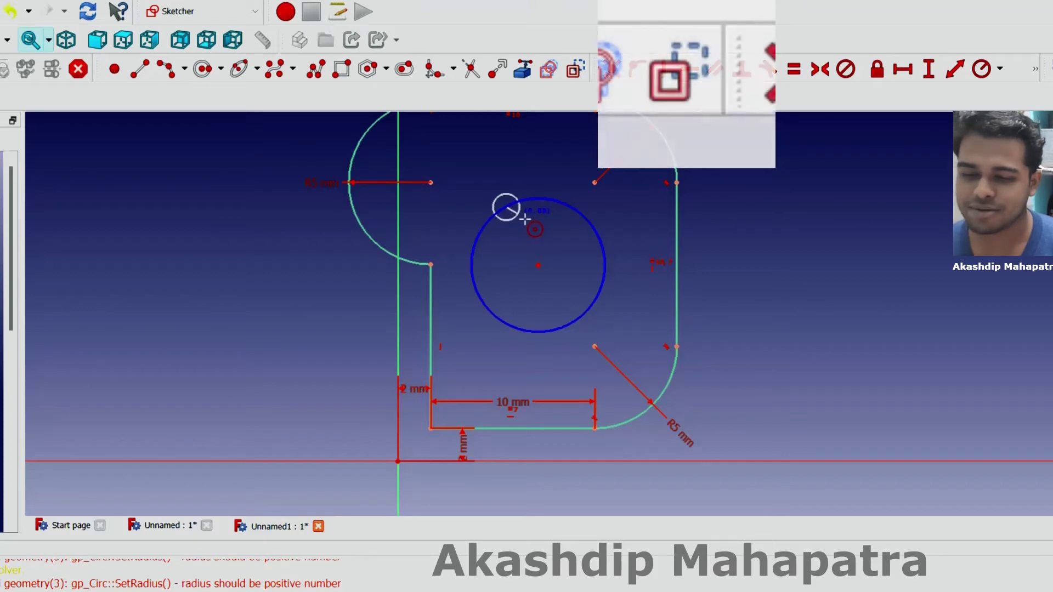
pyautogui.click(563, 206)
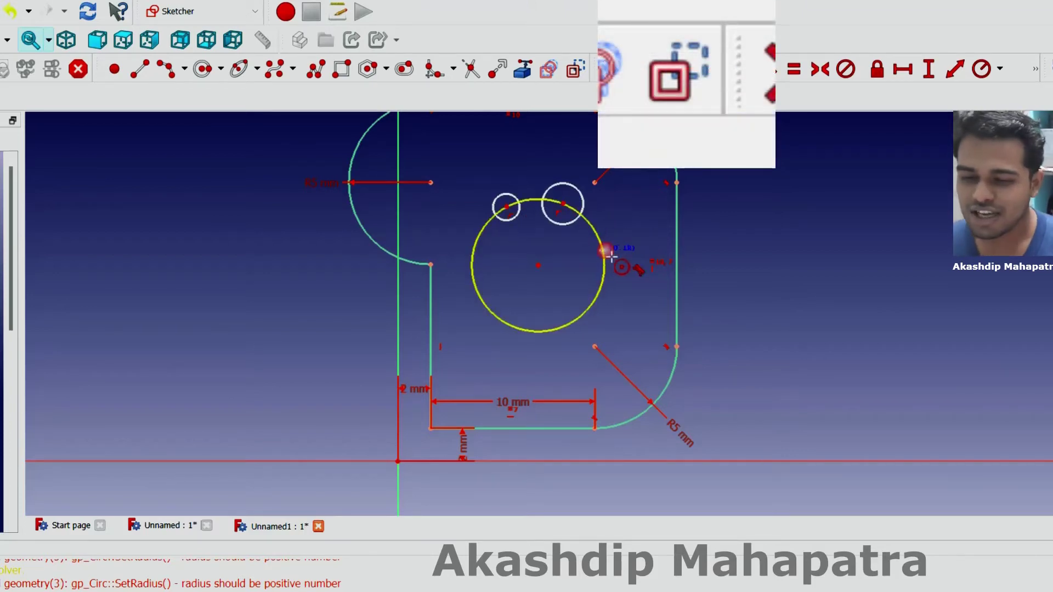
pyautogui.click(602, 250)
pyautogui.click(590, 306)
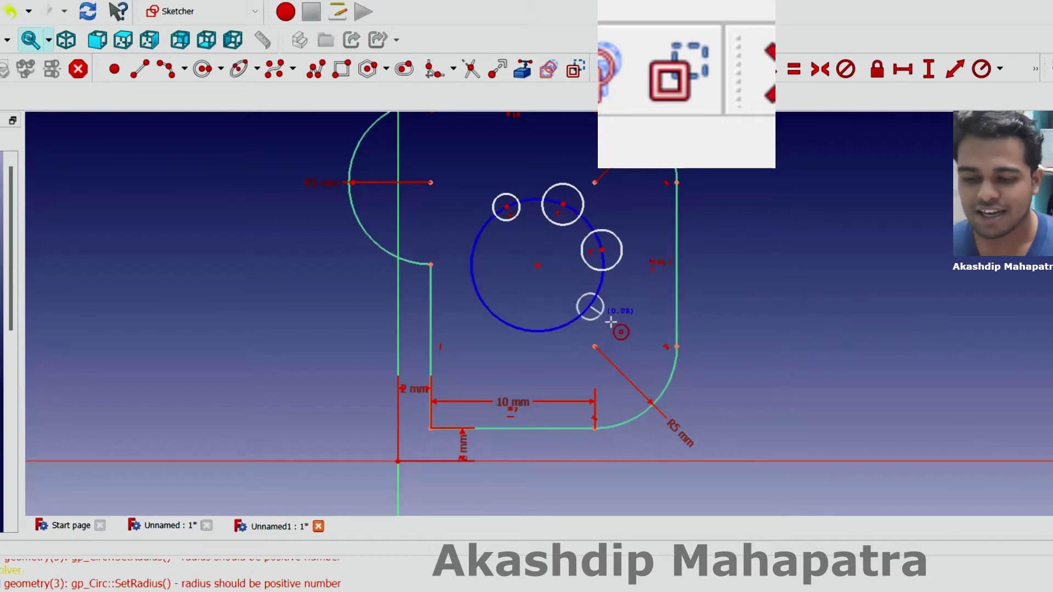
pyautogui.click(553, 332)
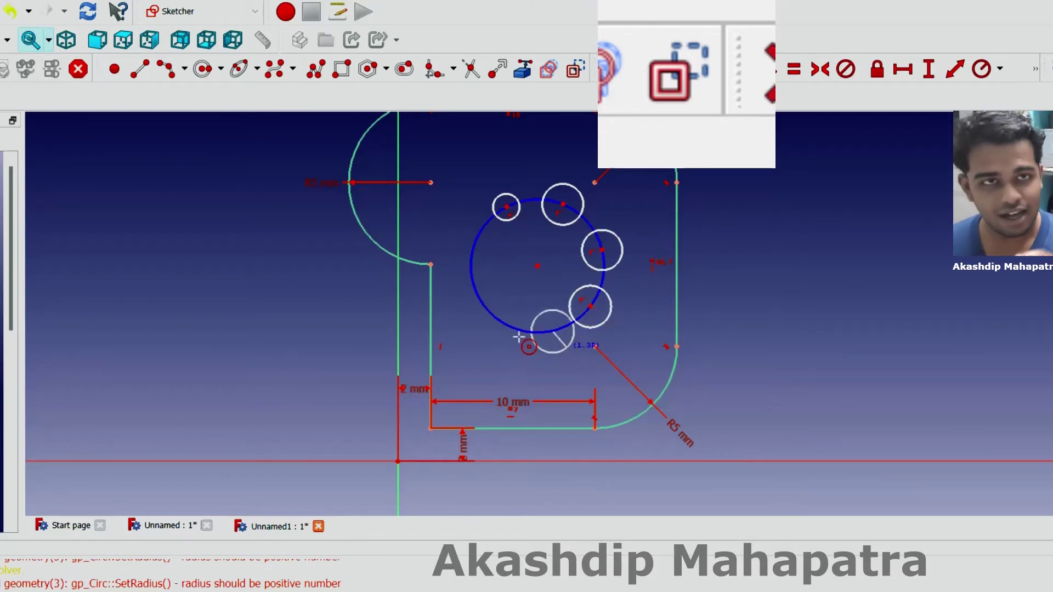
pyautogui.click(503, 324)
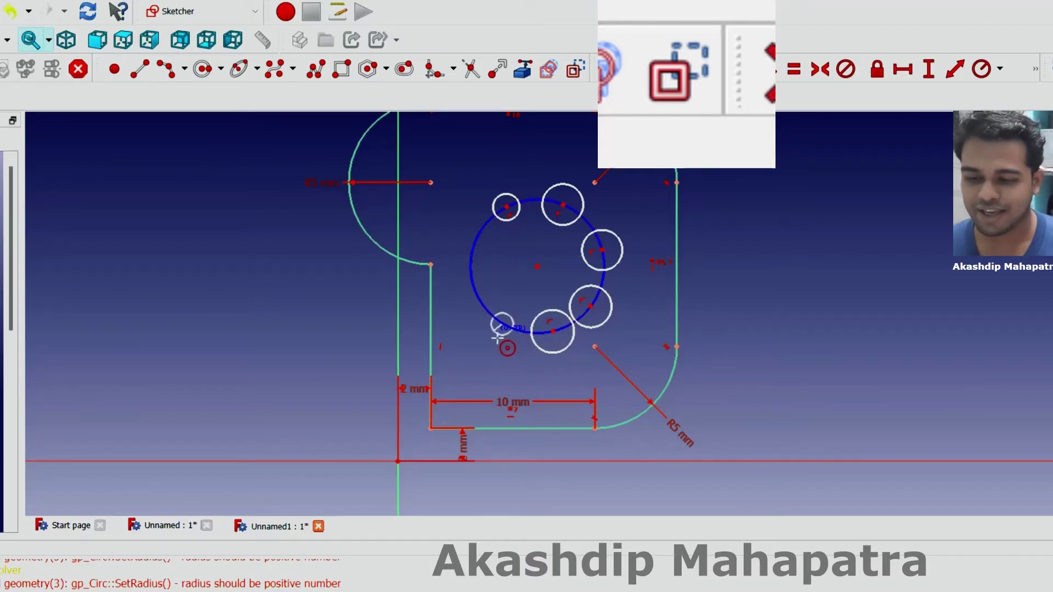
pyautogui.click(471, 278)
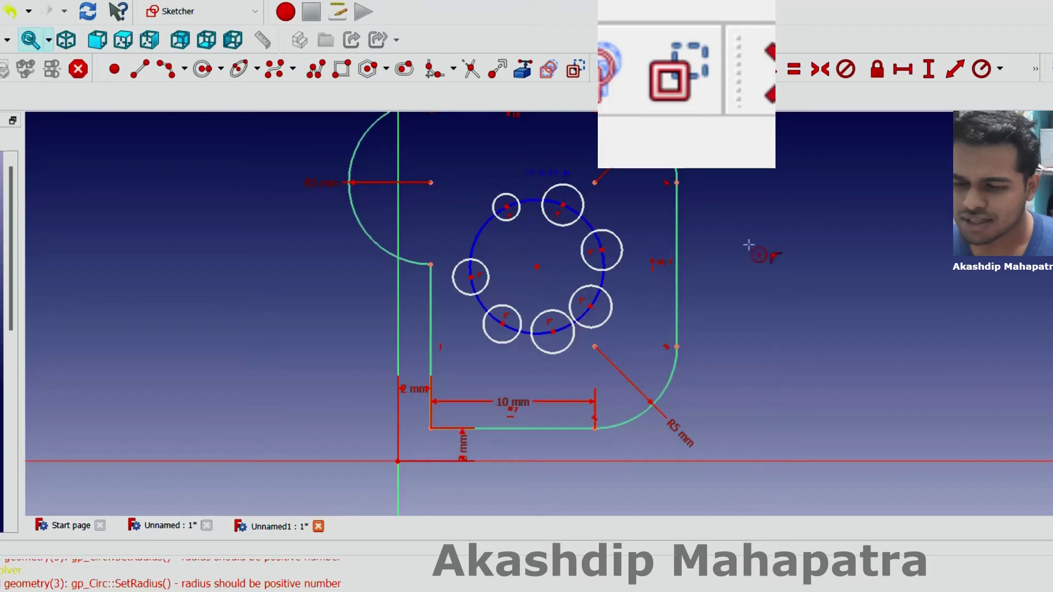
pyautogui.click(579, 191)
pyautogui.click(982, 68)
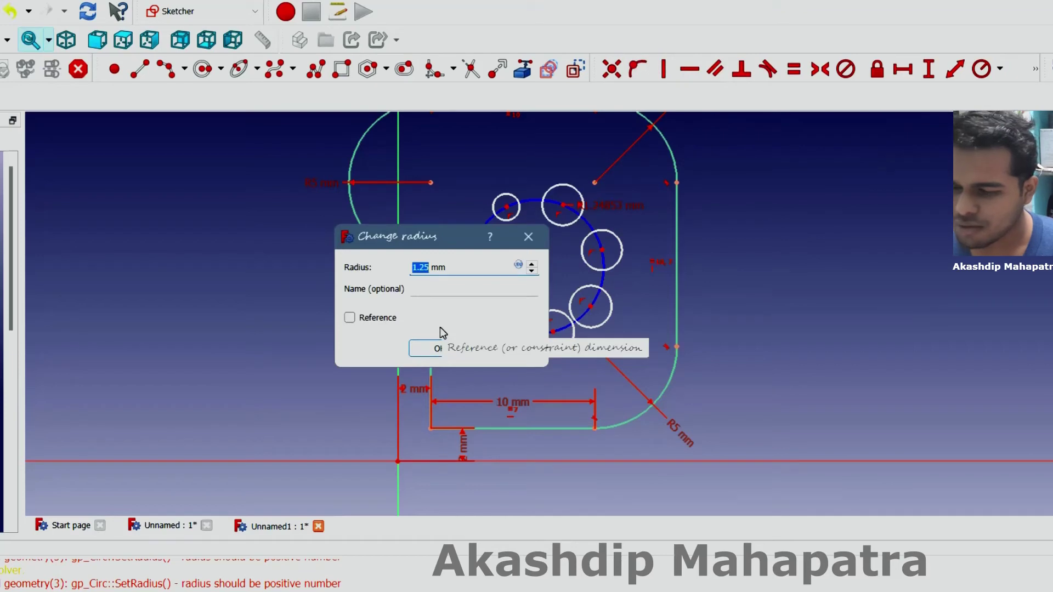
# - Set the top-right circle's radius to 1.5 mm and delete two surplus circles
pyautogui.write('1.5')
pyautogui.click(439, 348)
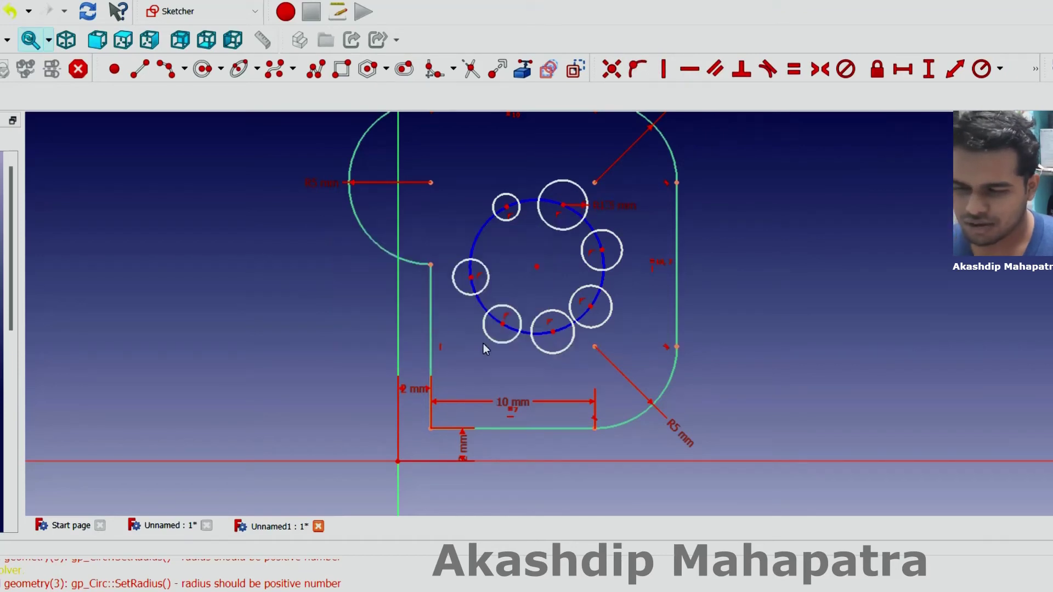
pyautogui.click(608, 237)
pyautogui.press('Delete')
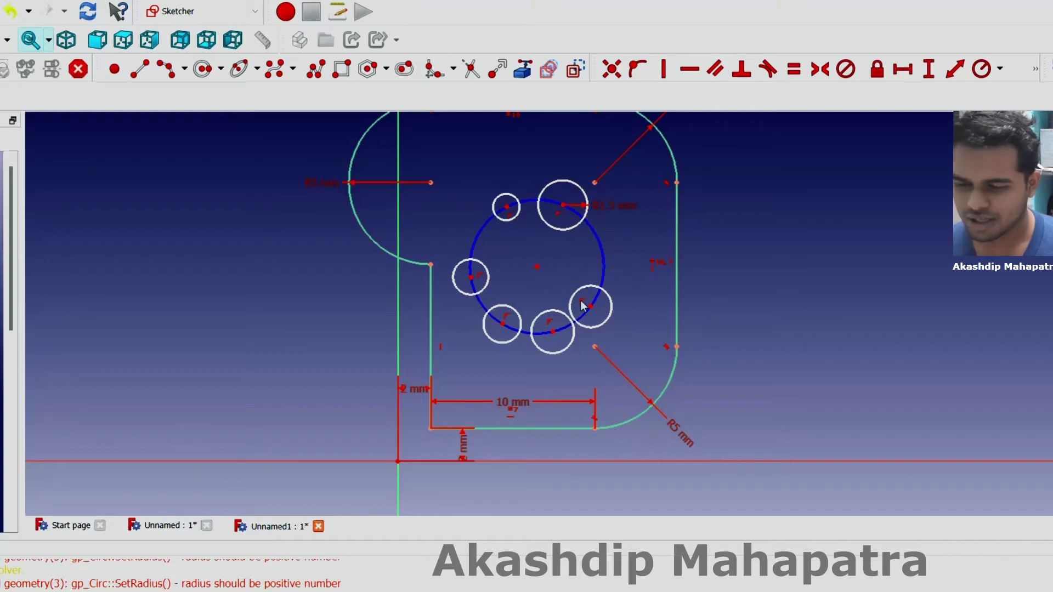
pyautogui.click(560, 310)
pyautogui.press('Delete')
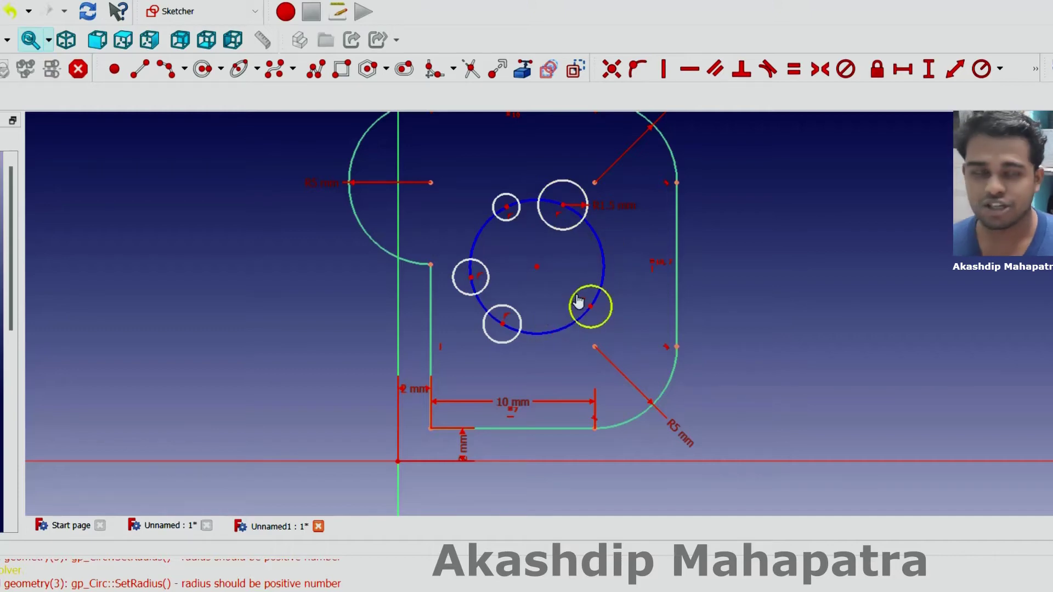
# - Make the right, lower and left circles equal with a shared 1.5 mm radius
pyautogui.click(573, 298)
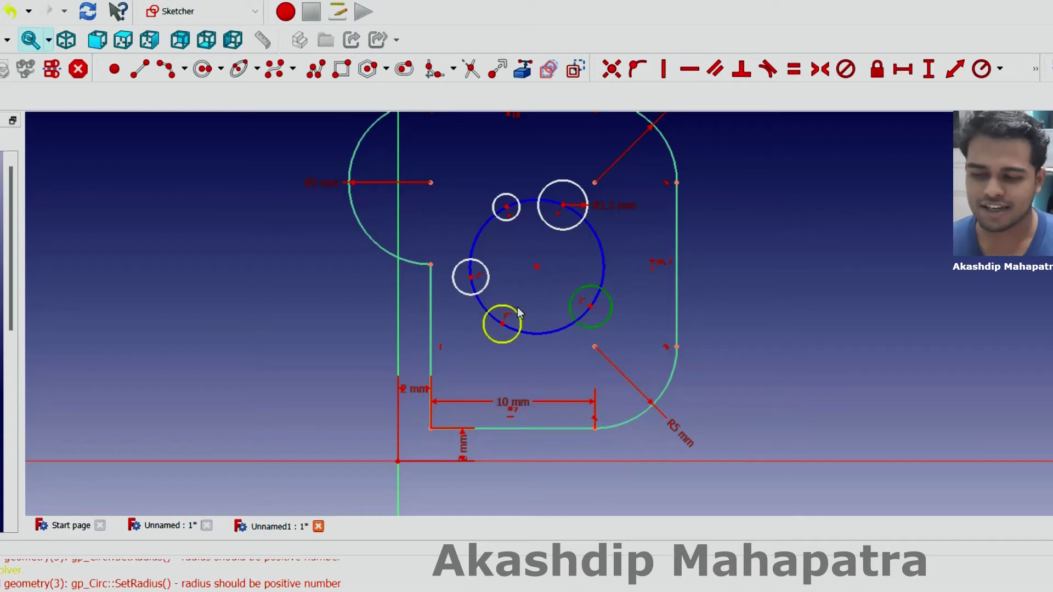
pyautogui.click(516, 312)
pyautogui.click(489, 283)
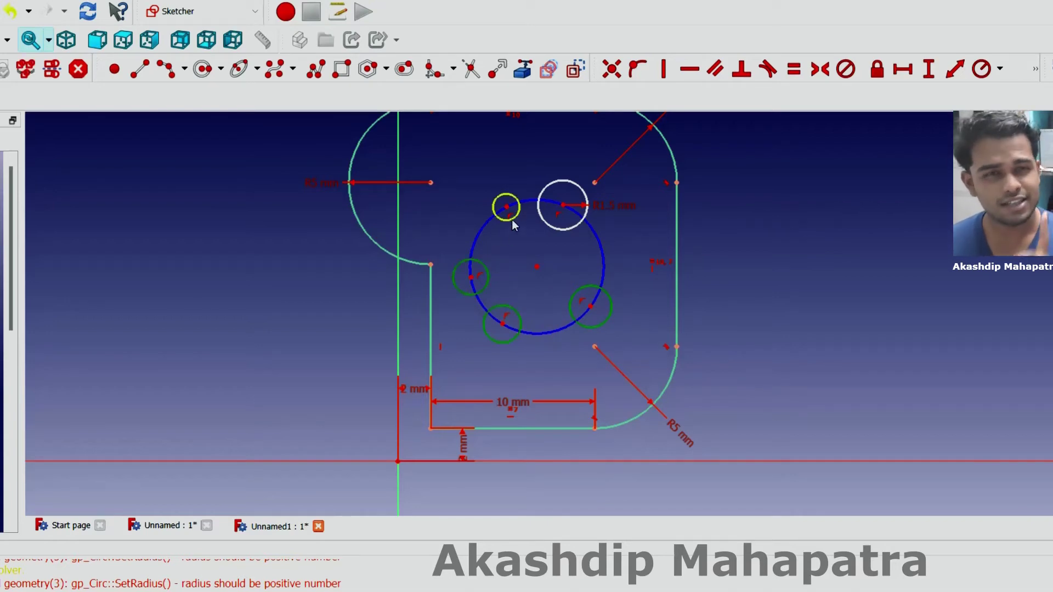
pyautogui.click(983, 70)
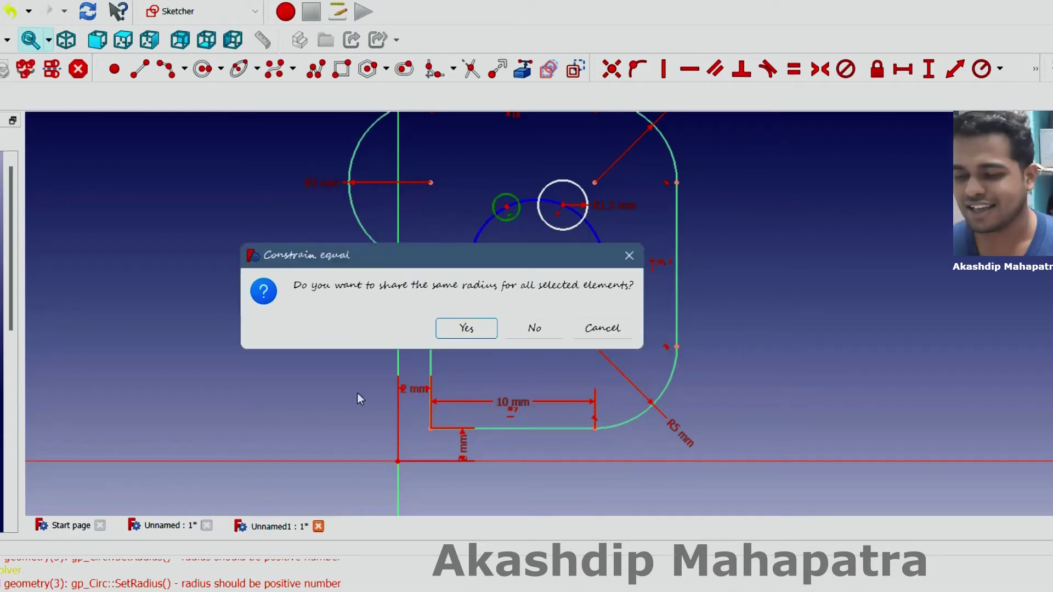
pyautogui.click(468, 333)
pyautogui.write('1.5')
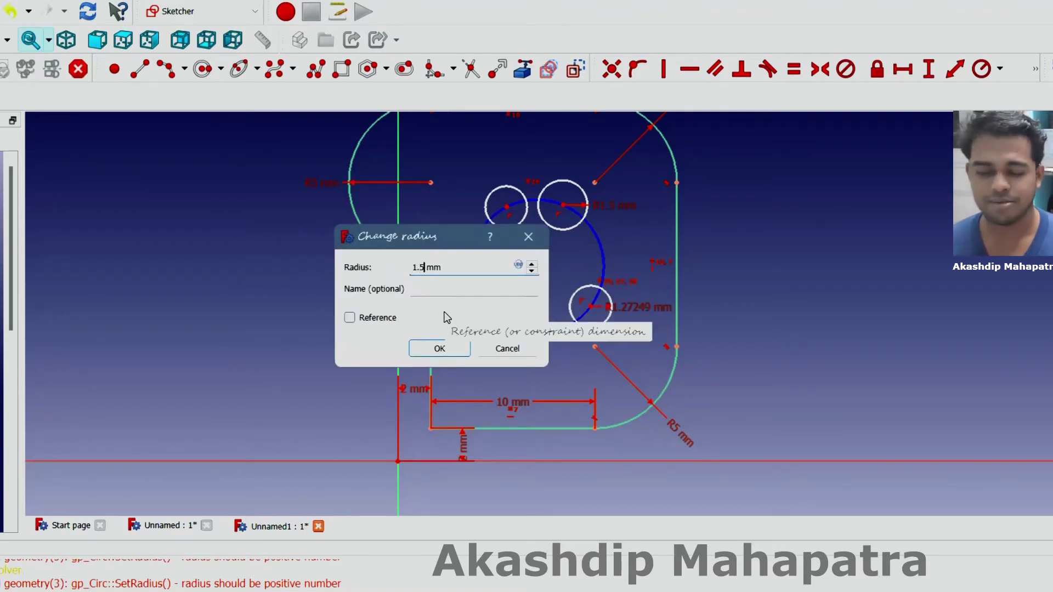
pyautogui.click(442, 348)
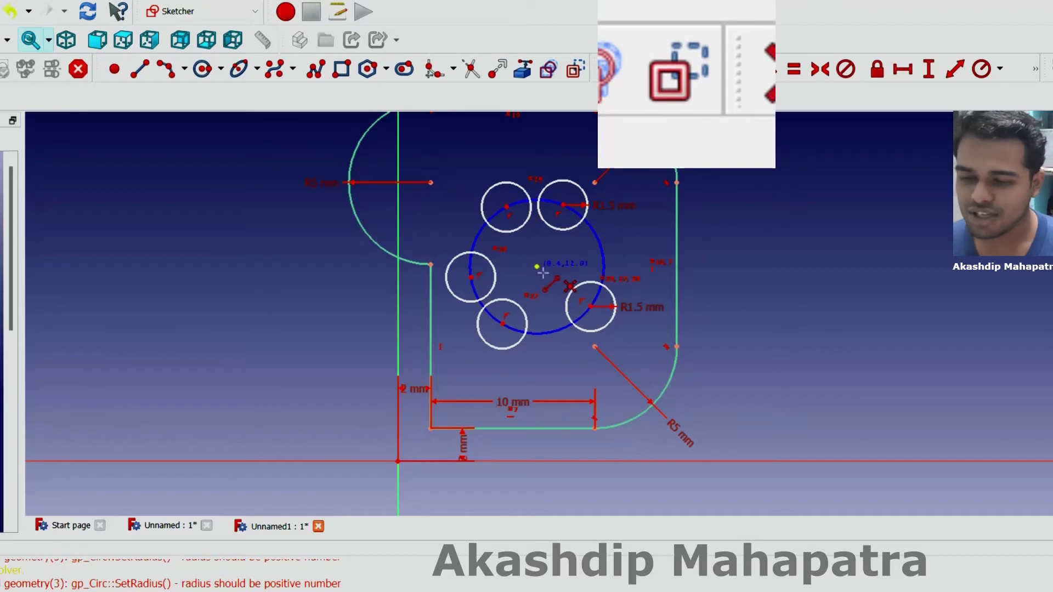
# - Draw spokes from the ring's centre to the top-right and top-left circle centres
pyautogui.click(564, 206)
pyautogui.click(537, 267)
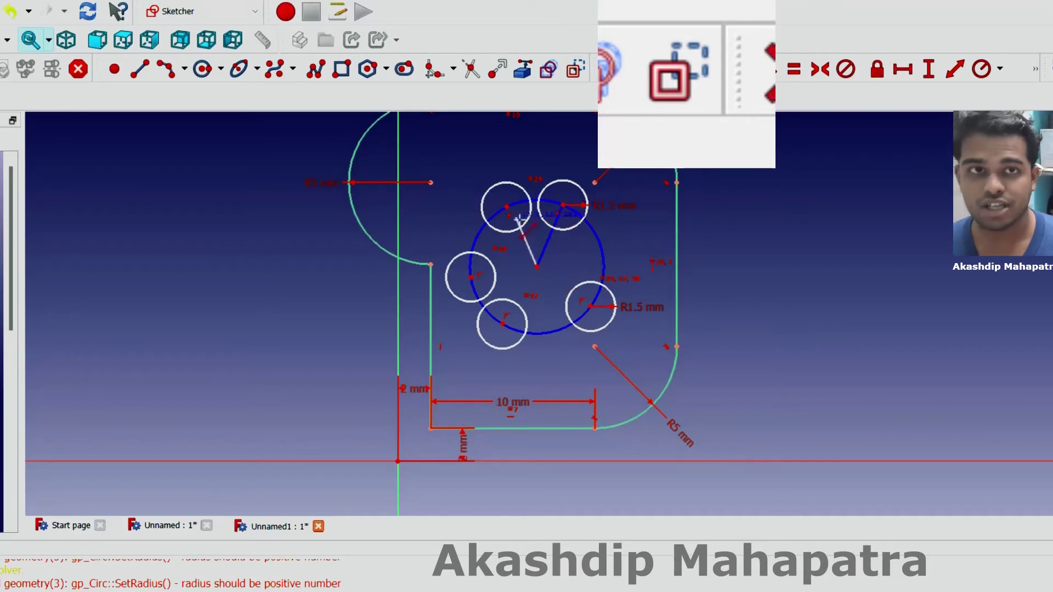
pyautogui.click(507, 207)
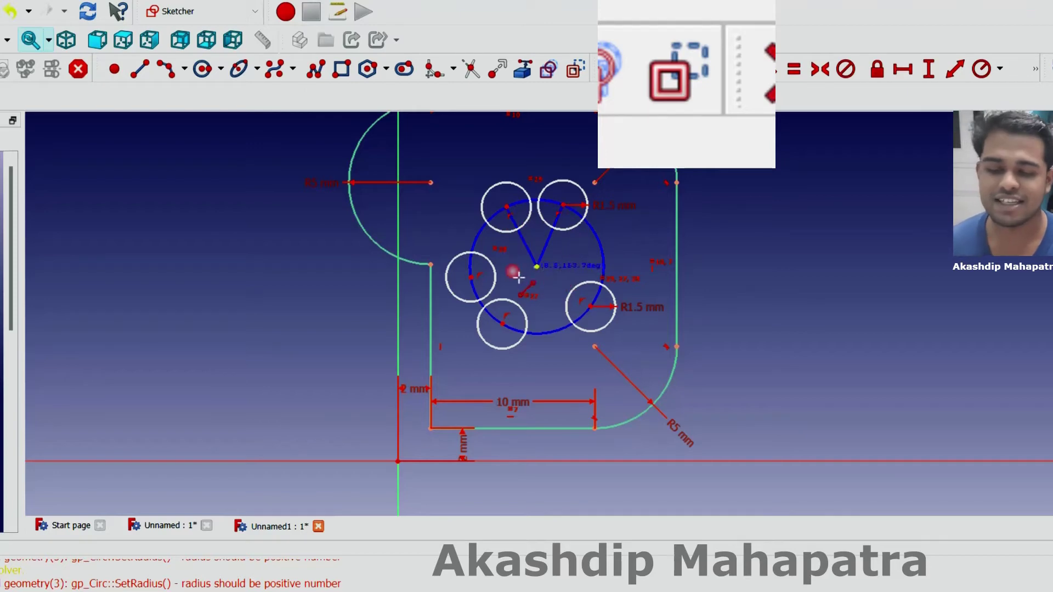
# - Draw spokes from the centre to the left, bottom and right circles, then close the sketch
pyautogui.click(470, 277)
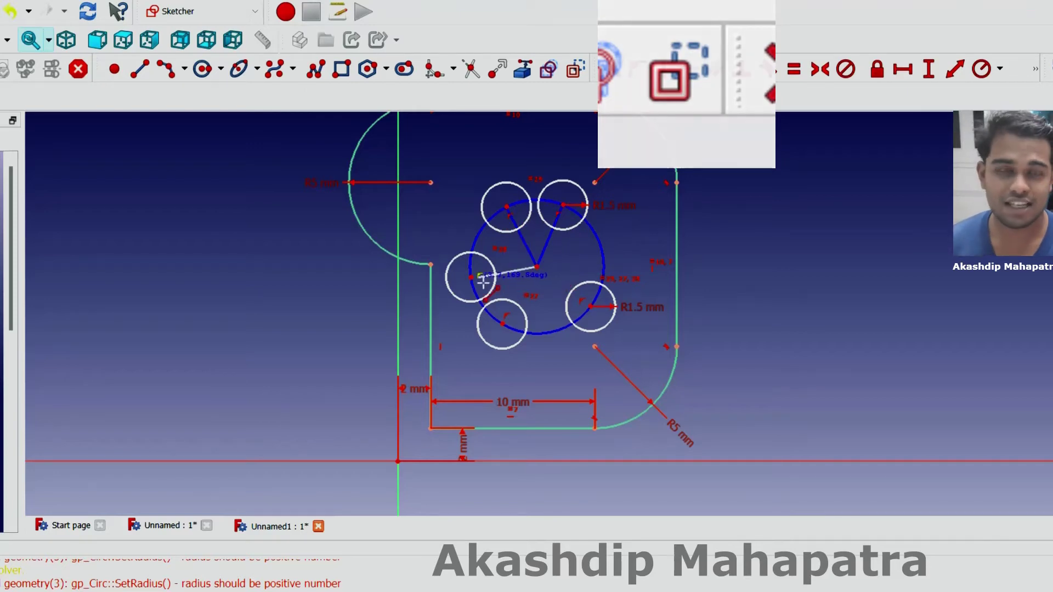
pyautogui.click(538, 266)
pyautogui.click(503, 324)
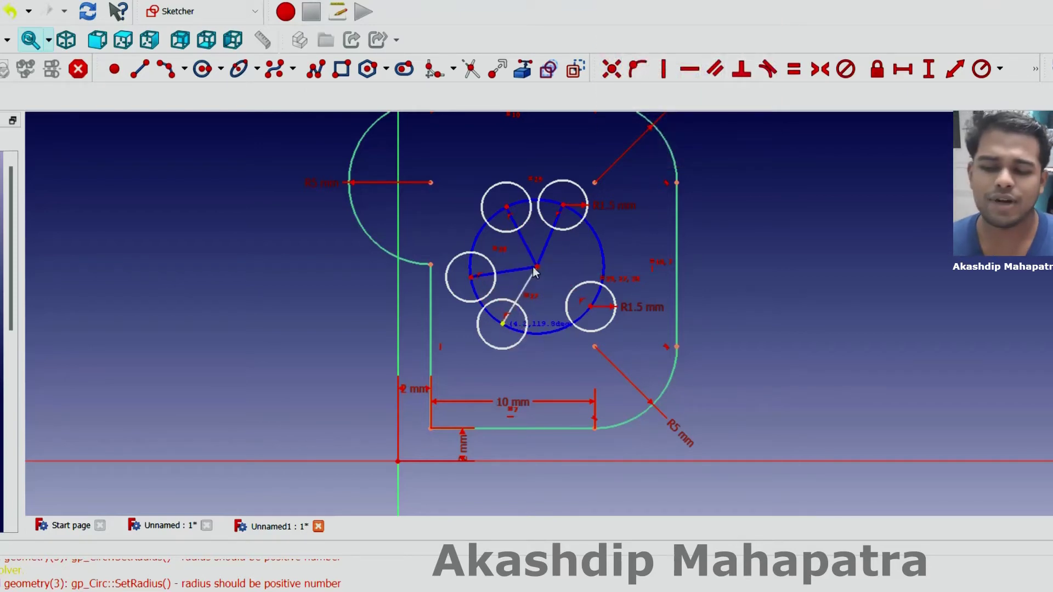
pyautogui.click(544, 272)
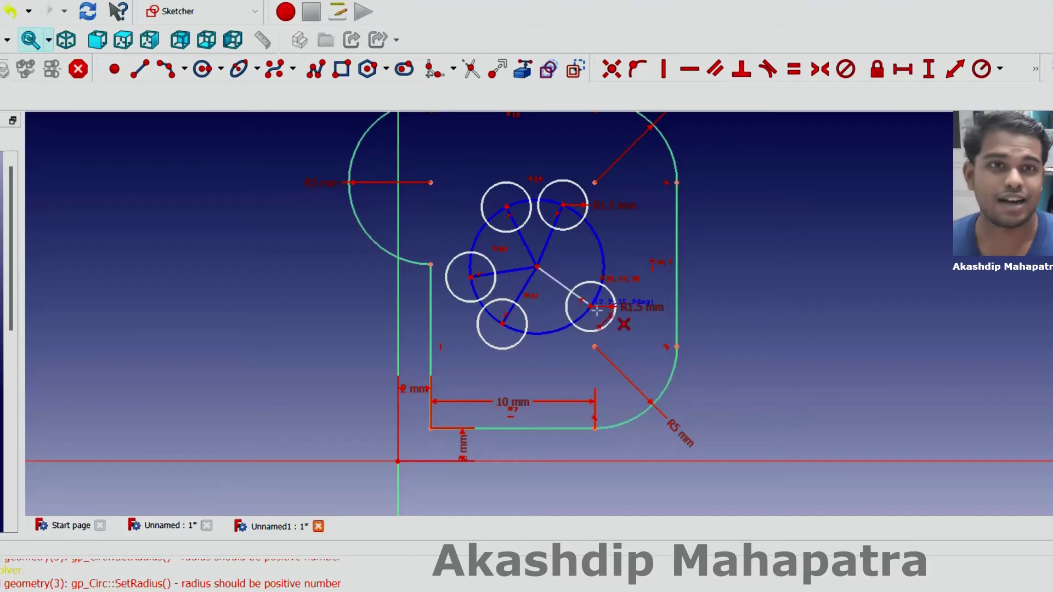
pyautogui.click(585, 308)
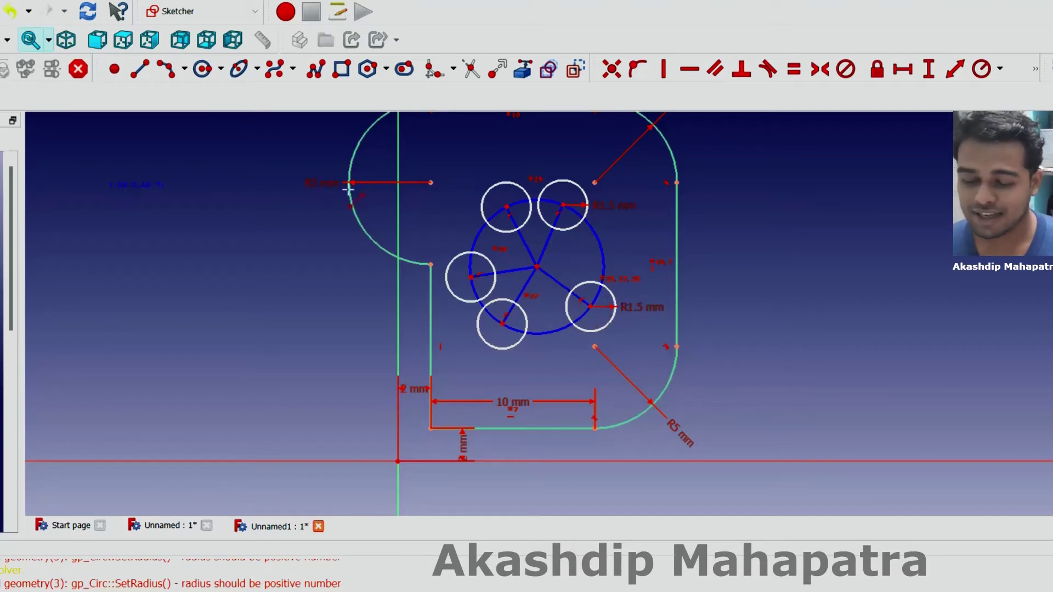
pyautogui.scroll(2, 746, 306)
pyautogui.scroll(-2, 745, 306)
pyautogui.scroll(-2, 573, 305)
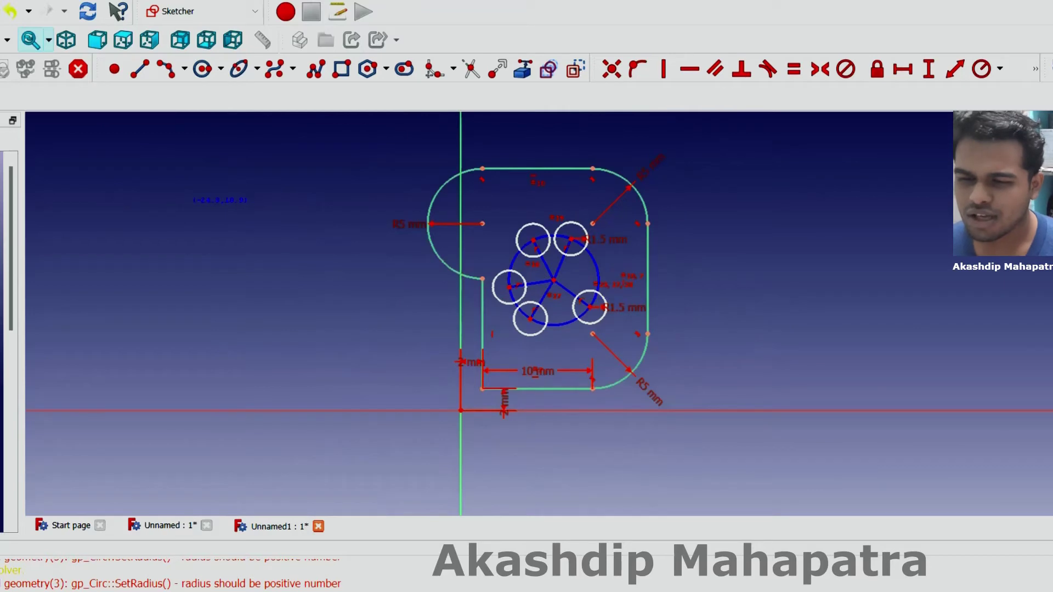
pyautogui.click(78, 68)
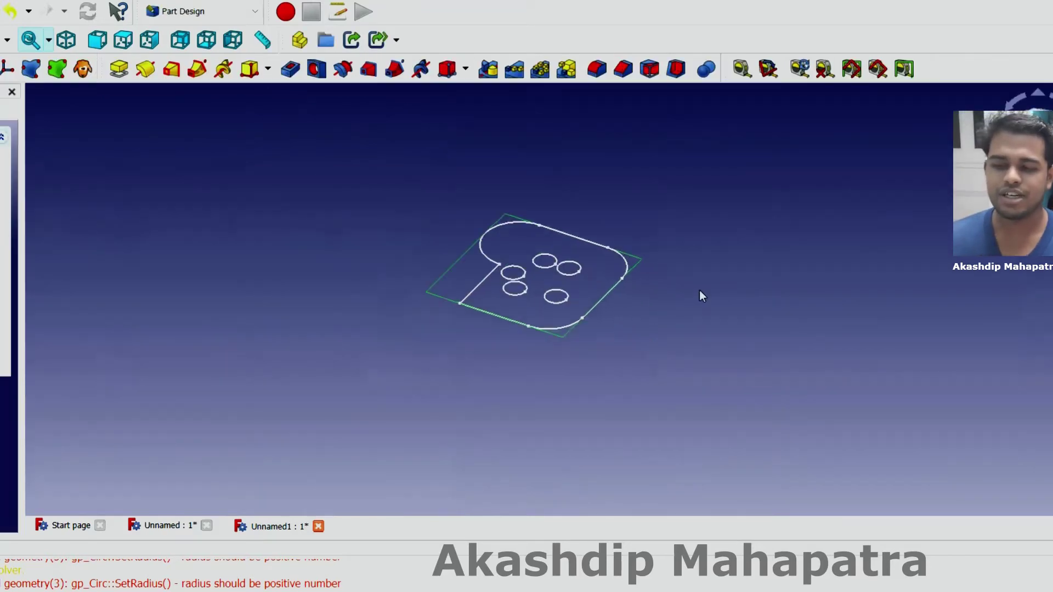
# - Reopen the plate sketch for editing from the tree's context menu
pyautogui.scroll(-2, 366, 229)
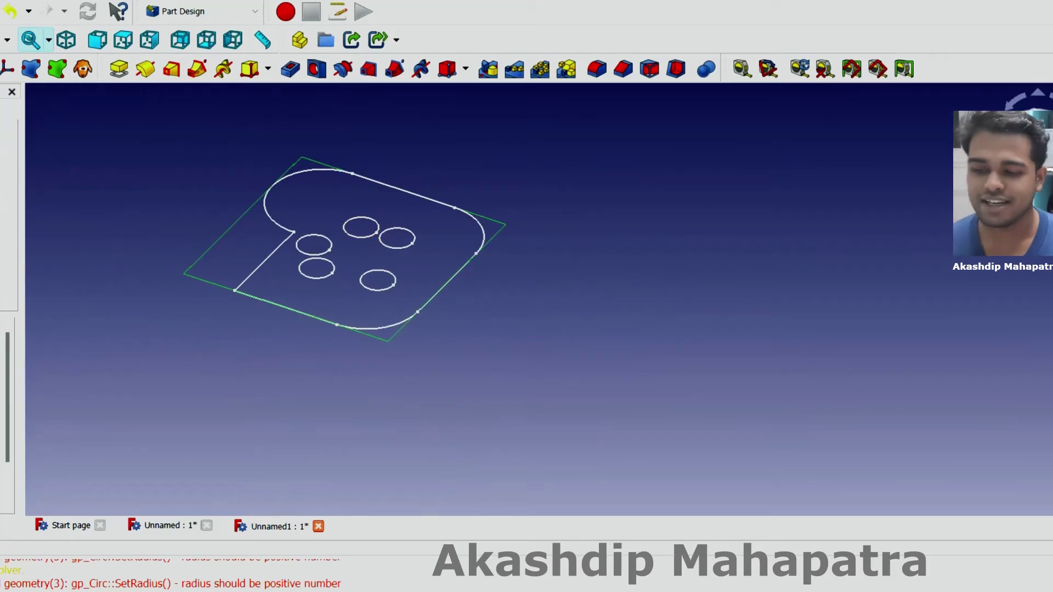
pyautogui.rightClick(9, 252)
pyautogui.click(33, 263)
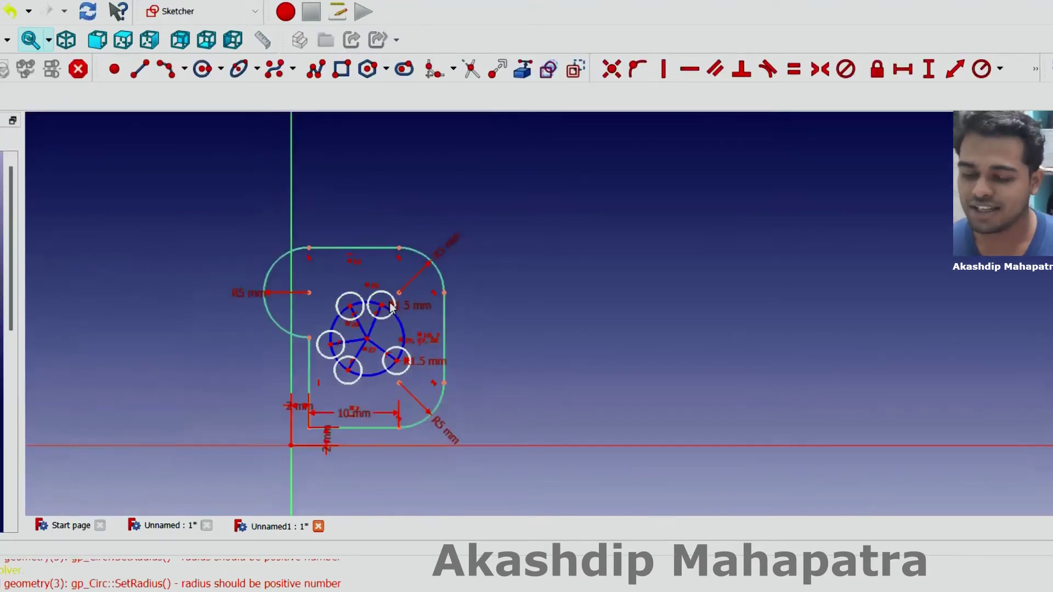
# - Reveal the hidden extra constraint tools in the Sketcher toolbar overflow
pyautogui.scroll(3, 391, 307)
pyautogui.scroll(-2, 374, 342)
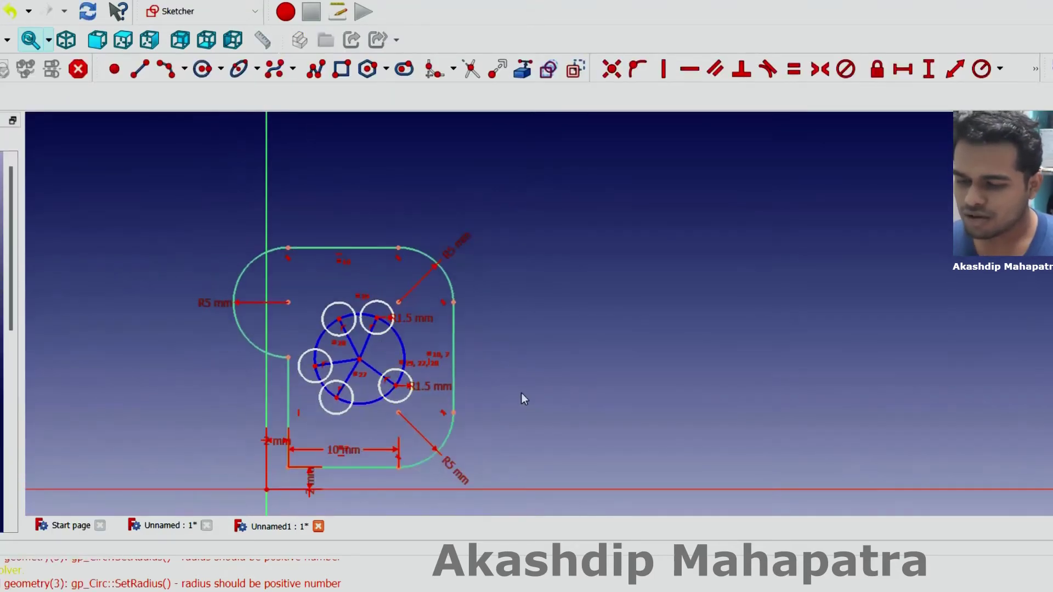
pyautogui.scroll(-3, 228, 495)
pyautogui.scroll(5, 228, 496)
pyautogui.scroll(-2, 506, 176)
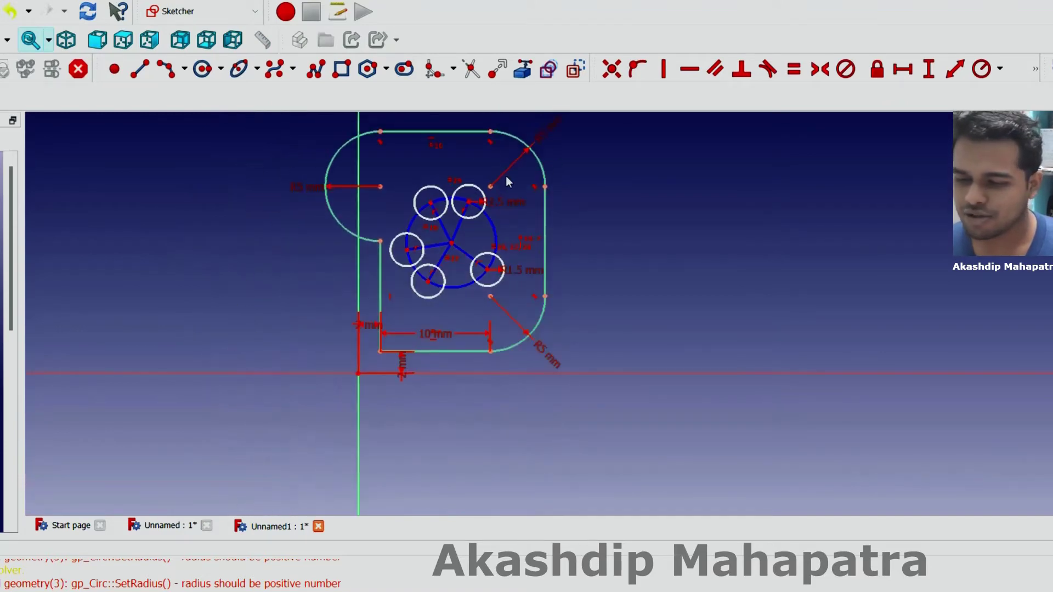
pyautogui.scroll(1, 497, 122)
pyautogui.scroll(2, 497, 125)
pyautogui.scroll(-1, 477, 154)
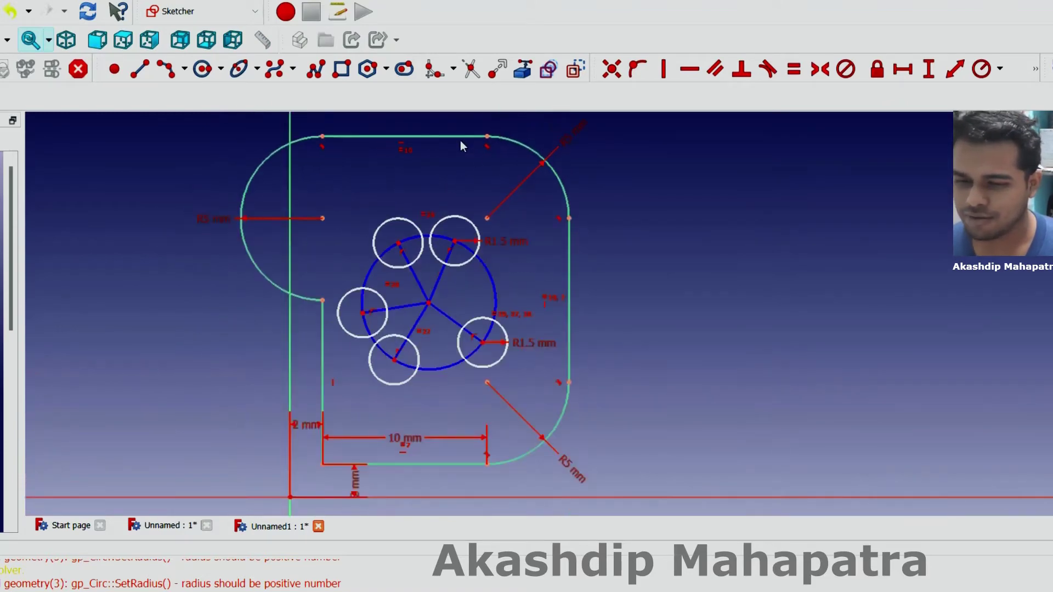
pyautogui.click(1036, 70)
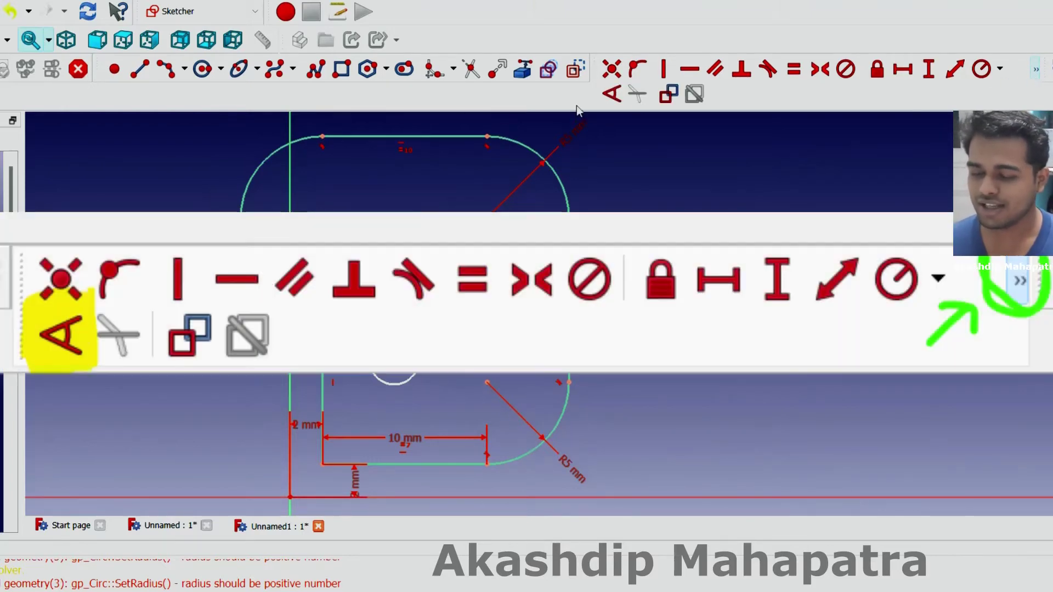
# - Constrain the first two pairs of adjacent spokes to 72° (360/5)
pyautogui.click(1037, 70)
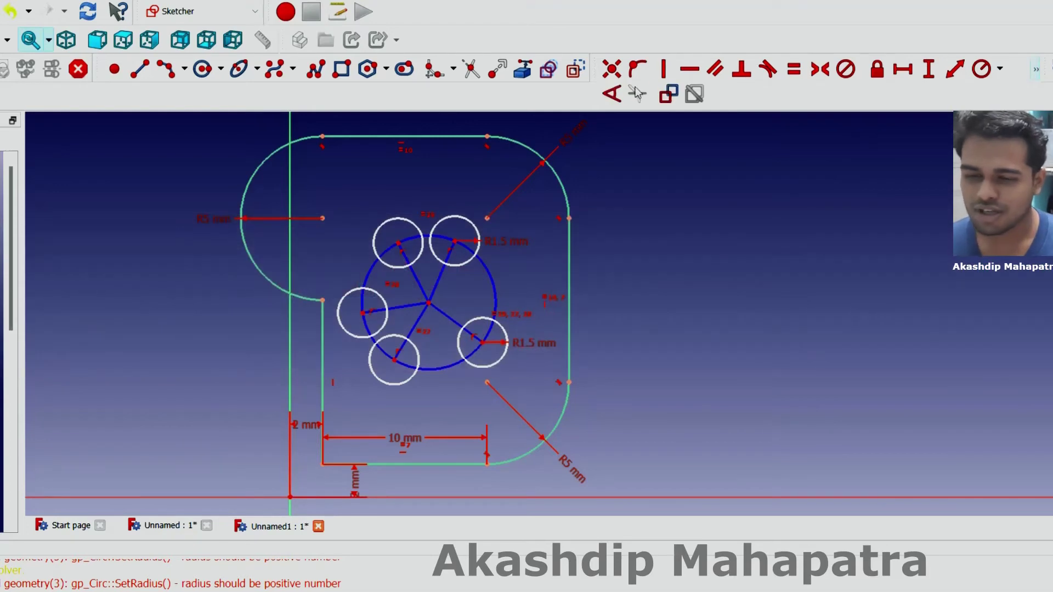
pyautogui.click(617, 100)
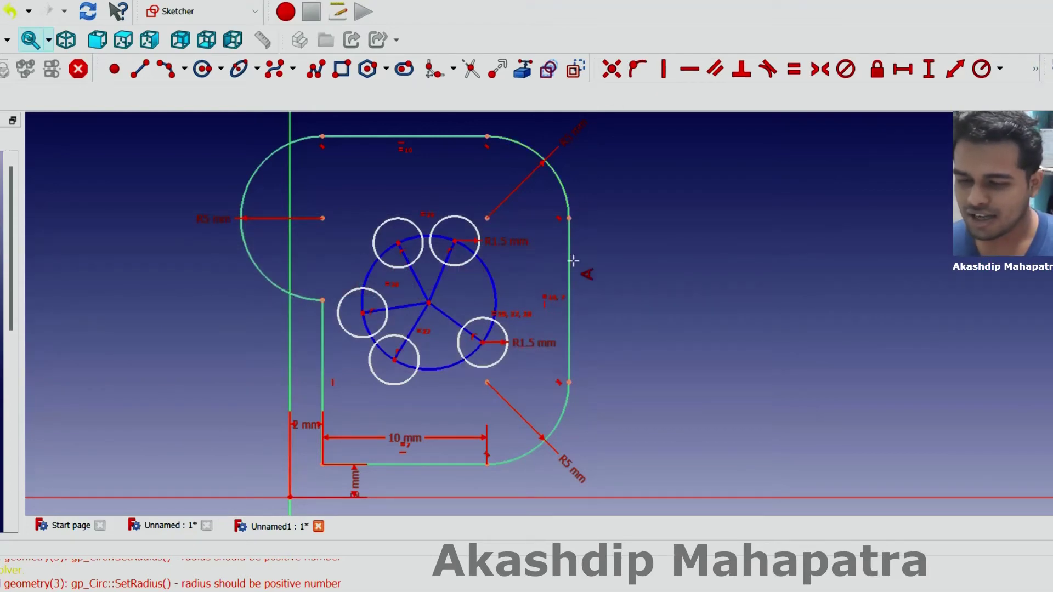
pyautogui.scroll(1, 456, 283)
pyautogui.scroll(1, 455, 283)
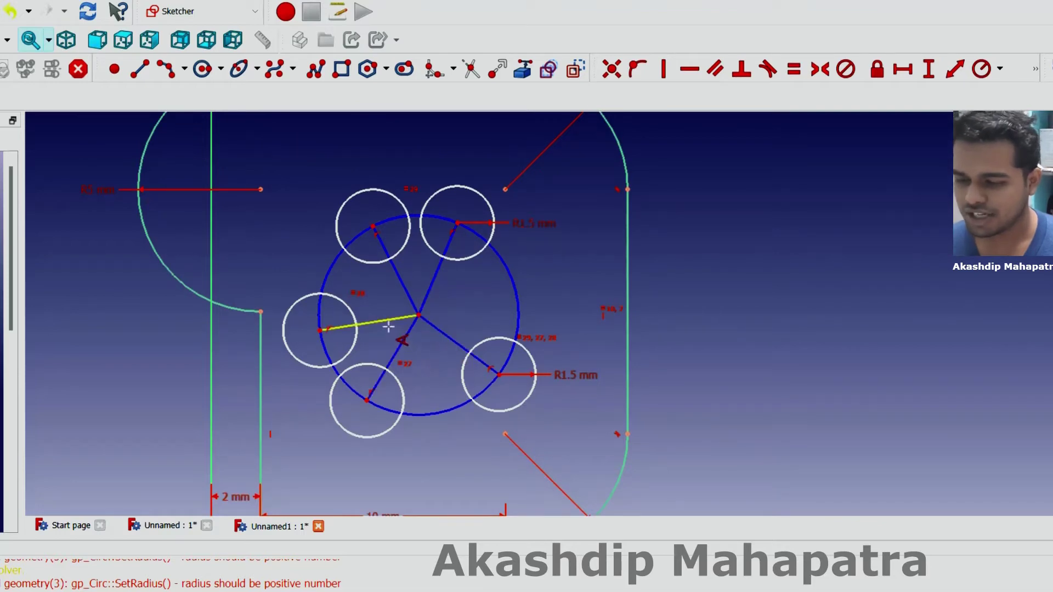
pyautogui.click(414, 296)
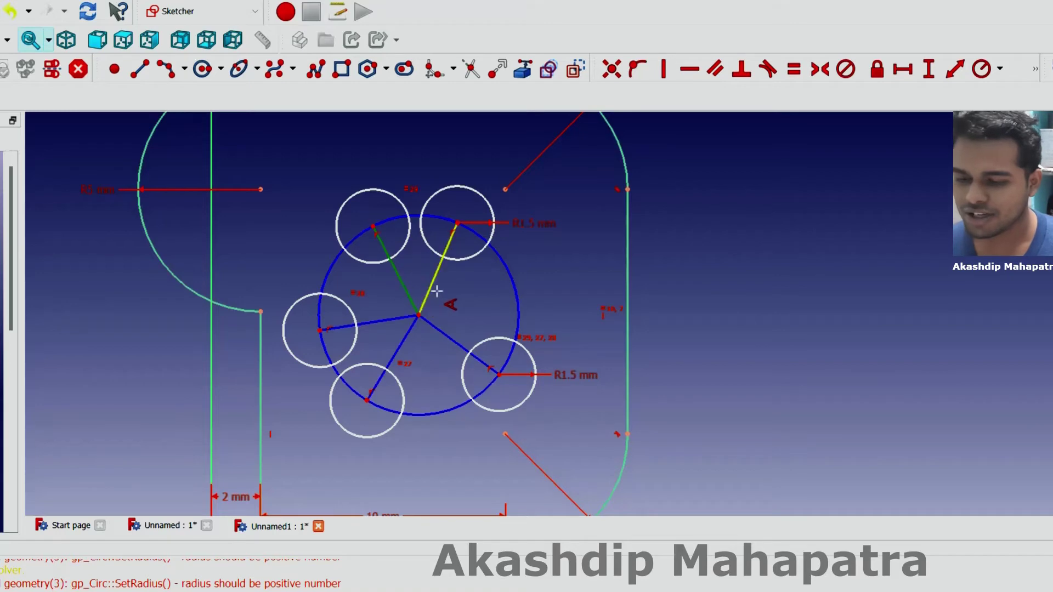
pyautogui.click(433, 288)
pyautogui.write('360/5 °')
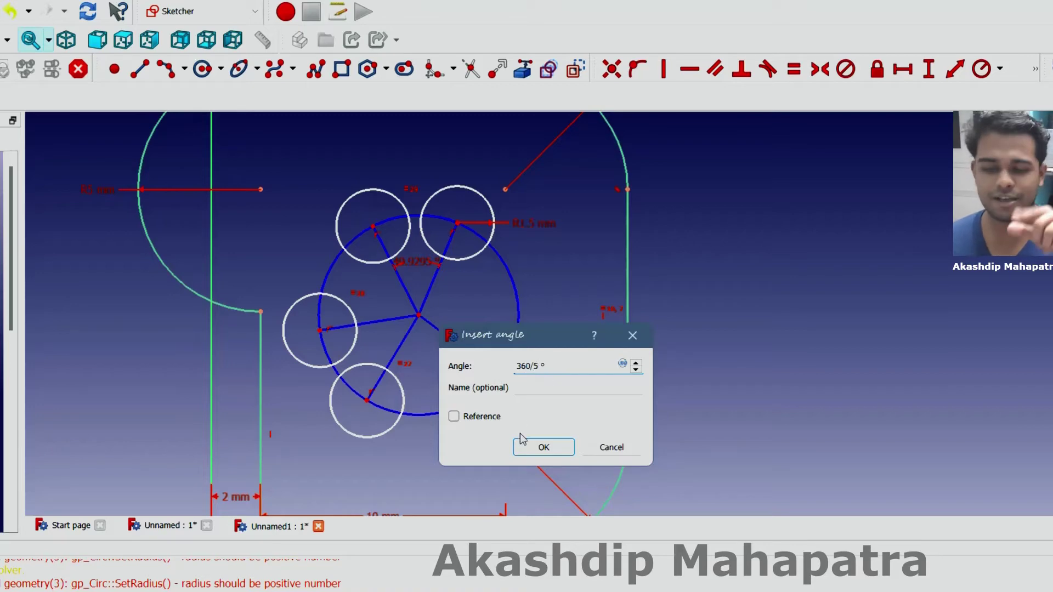
pyautogui.click(538, 445)
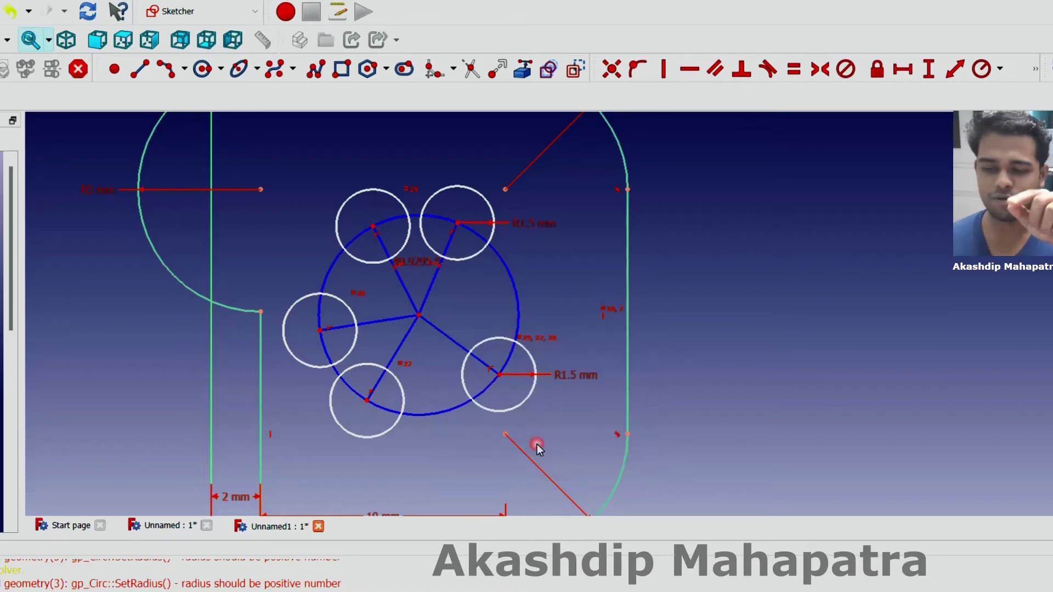
pyautogui.click(446, 285)
pyautogui.click(459, 343)
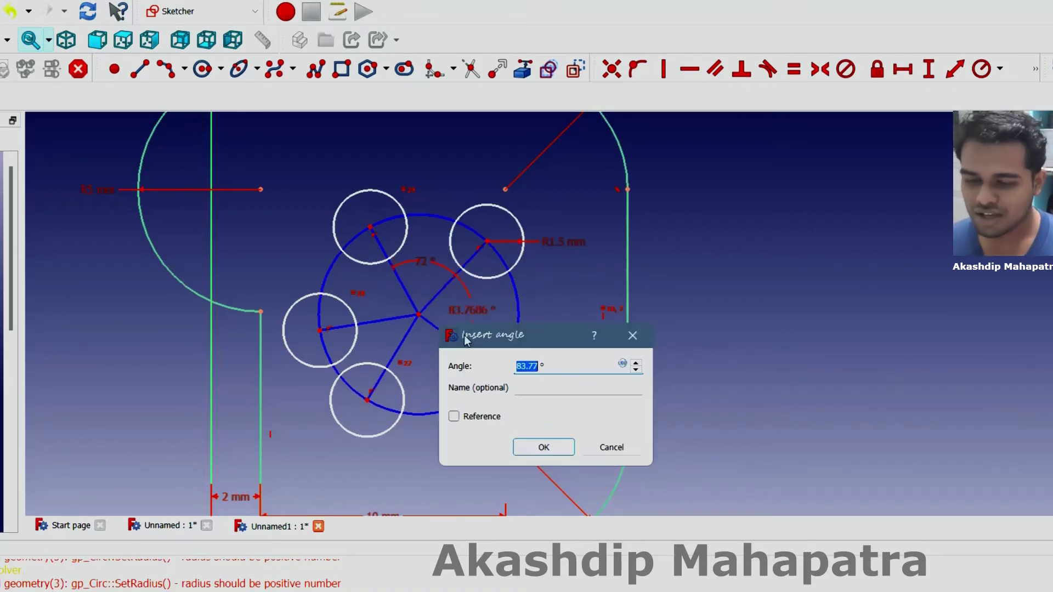
pyautogui.write('360/')
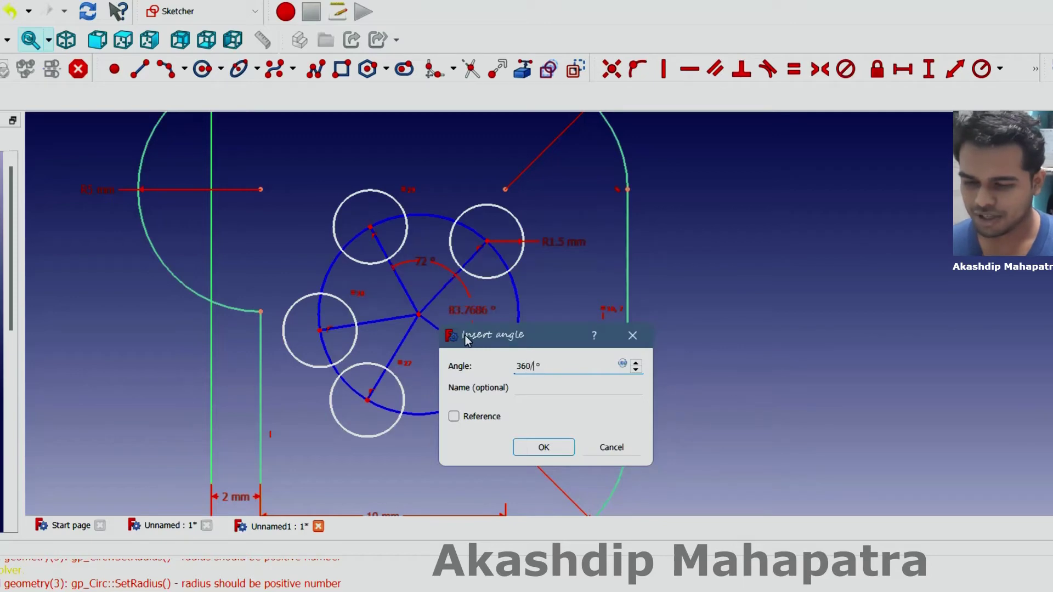
pyautogui.write('5')
pyautogui.click(547, 456)
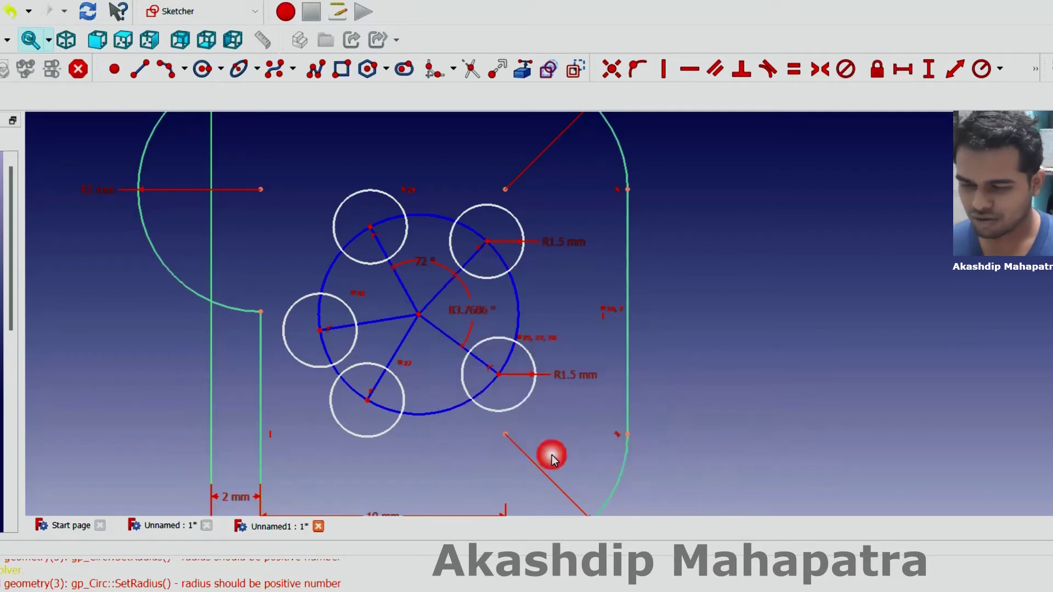
# - Set the remaining three spoke pairs to 72°, fully constraining the hole pattern
pyautogui.click(454, 334)
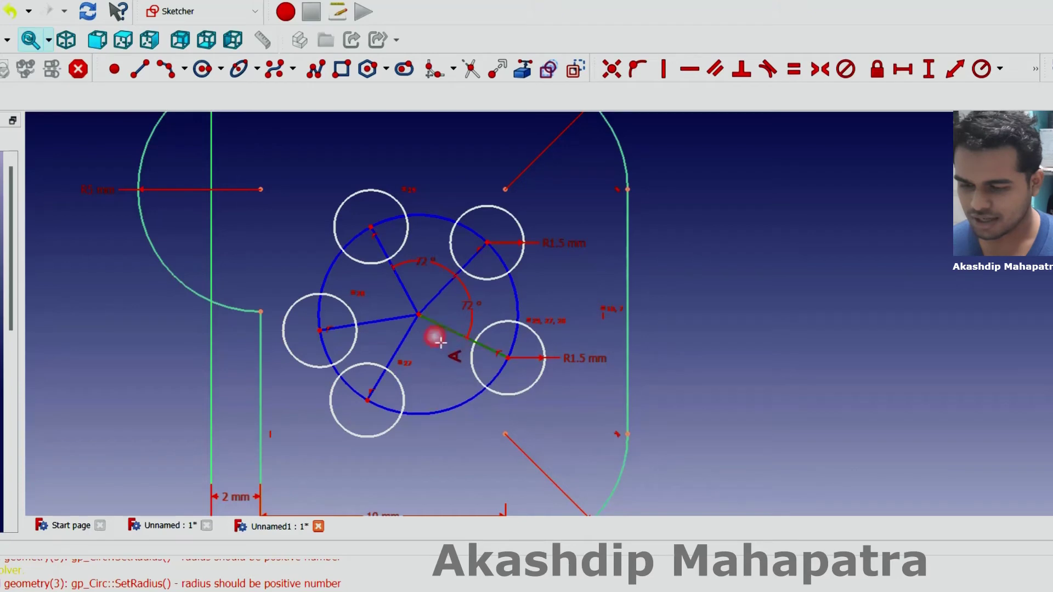
pyautogui.click(403, 341)
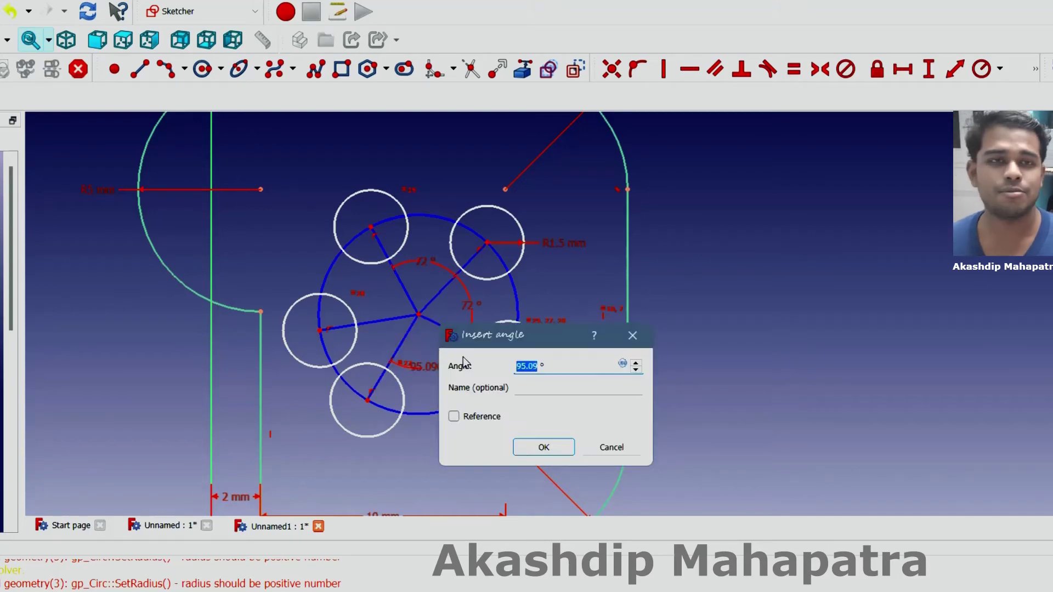
pyautogui.write('360/5')
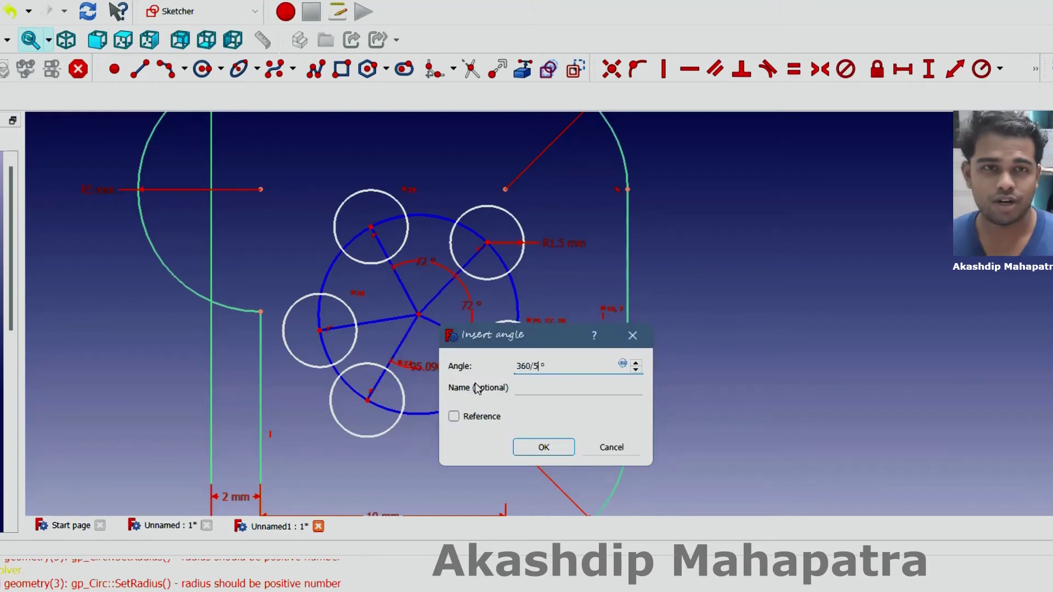
pyautogui.click(543, 446)
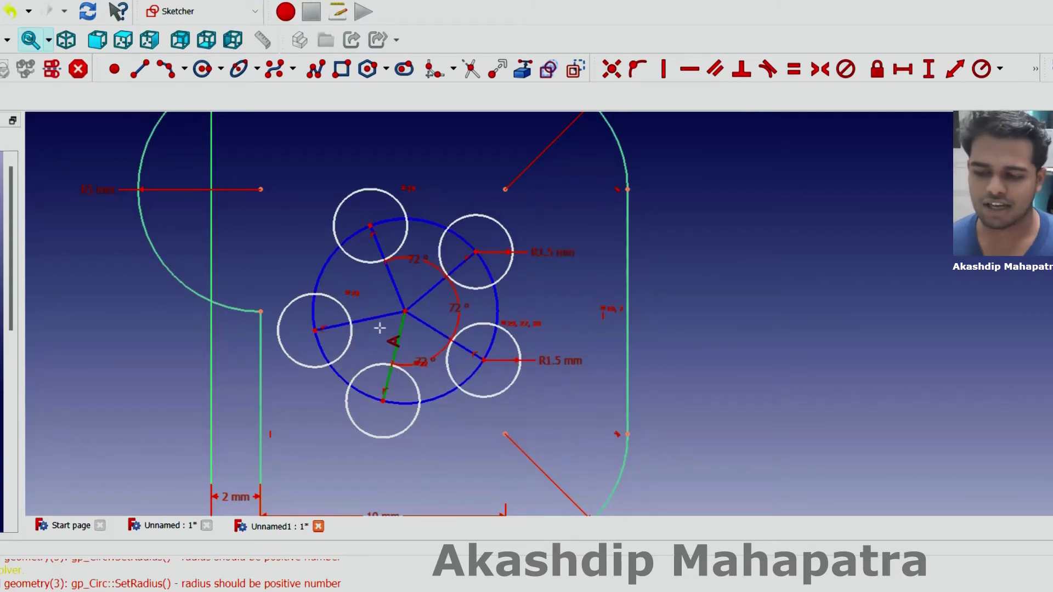
pyautogui.click(395, 355)
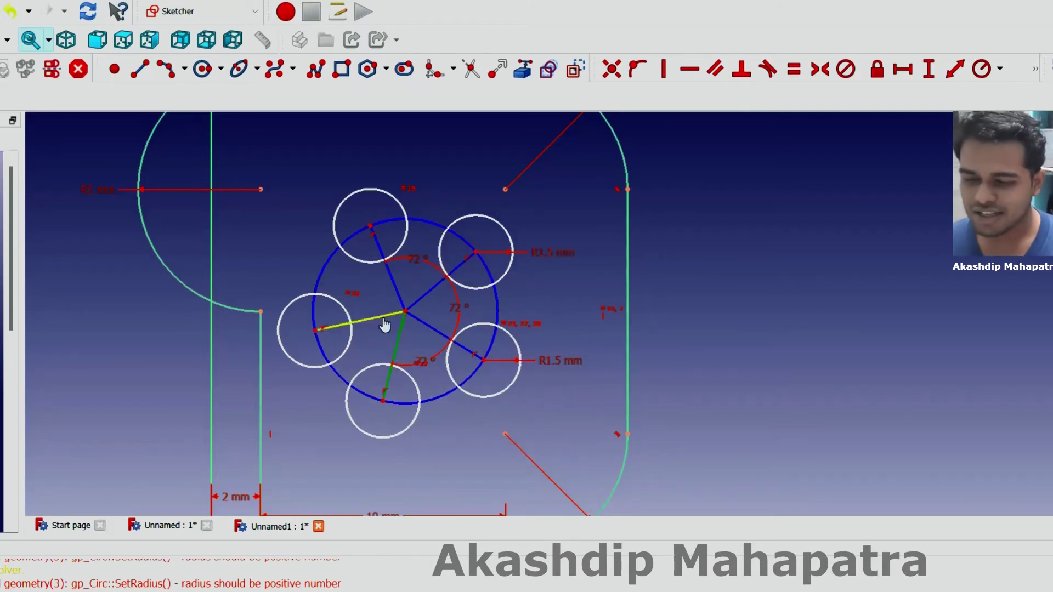
pyautogui.click(384, 319)
pyautogui.write('360/')
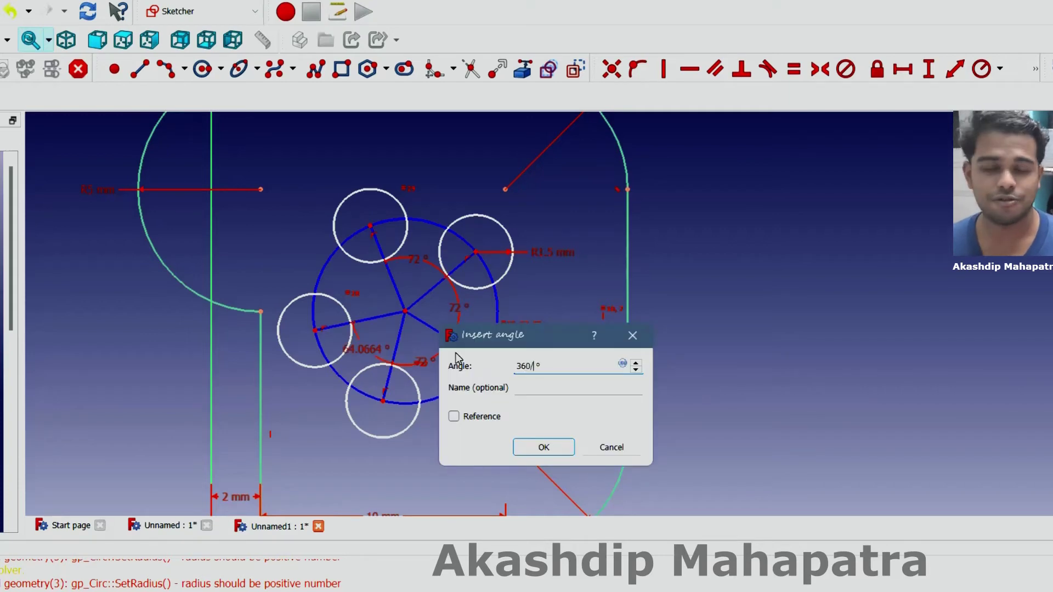
pyautogui.write('5')
pyautogui.click(555, 449)
pyautogui.scroll(2, 390, 305)
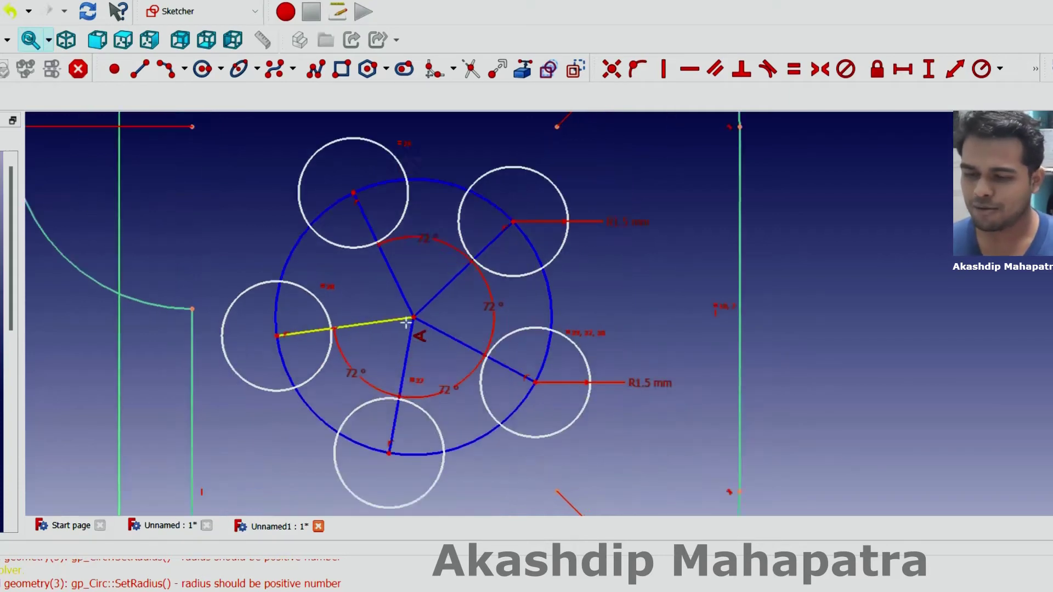
pyautogui.scroll(2, 389, 305)
pyautogui.click(393, 268)
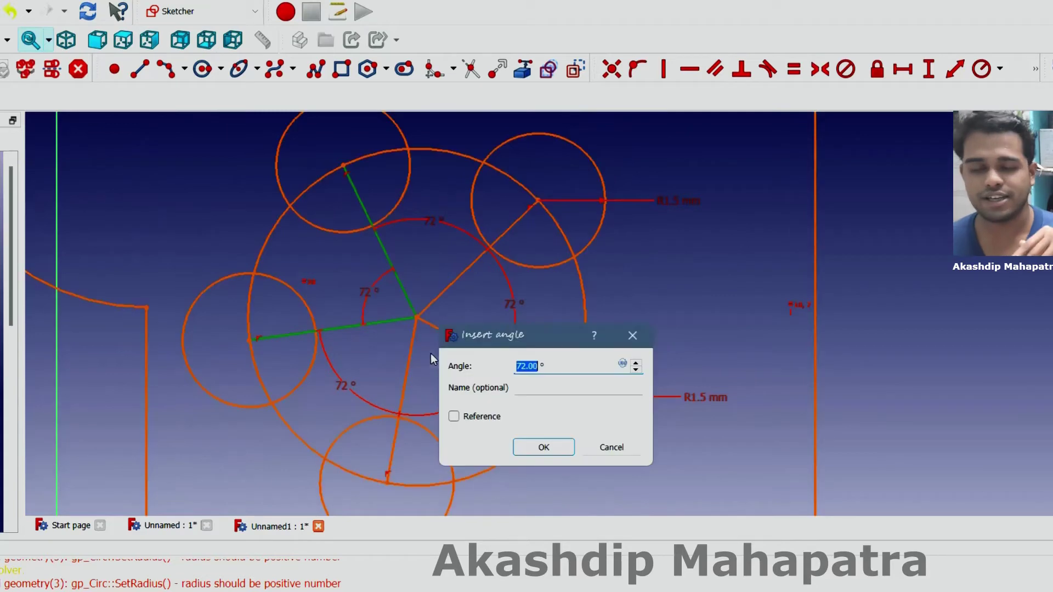
pyautogui.click(561, 451)
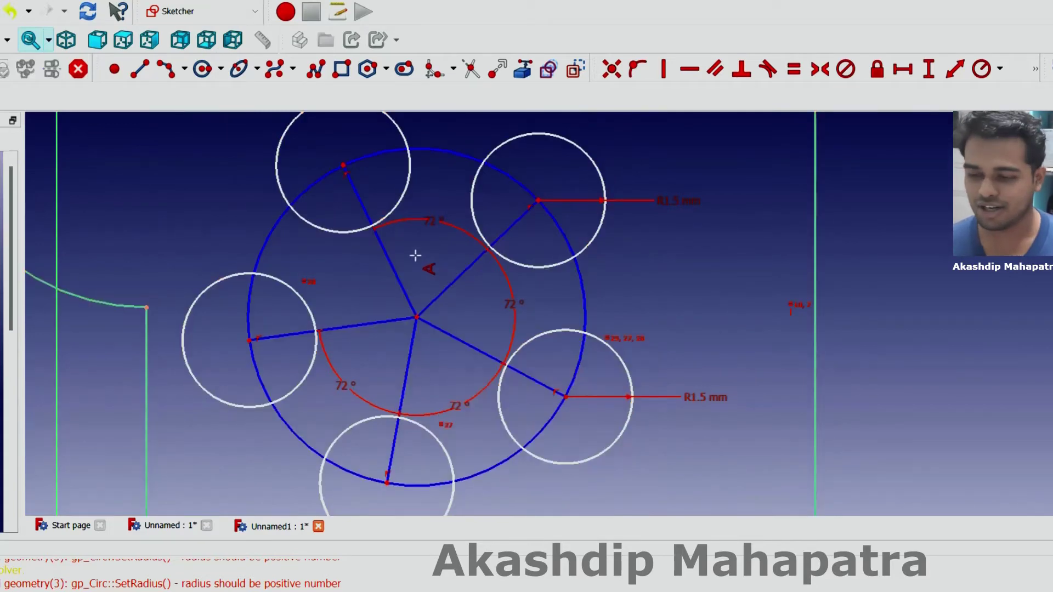
pyautogui.scroll(-3, 351, 307)
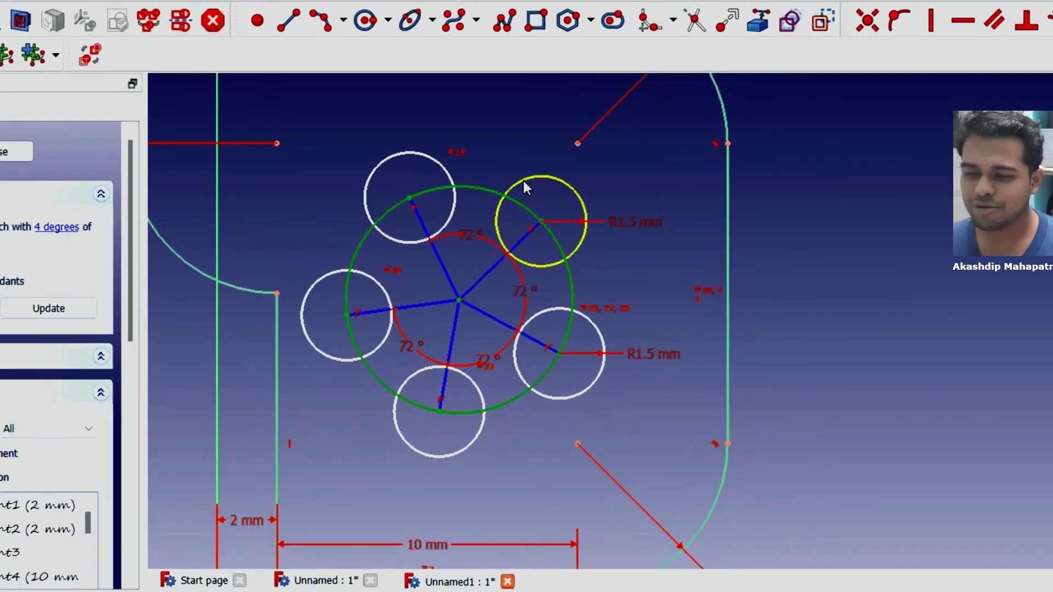
pyautogui.moveTo(501, 156)
pyautogui.mouseDown()
pyautogui.moveTo(570, 163)
pyautogui.moveTo(565, 222)
pyautogui.mouseUp()
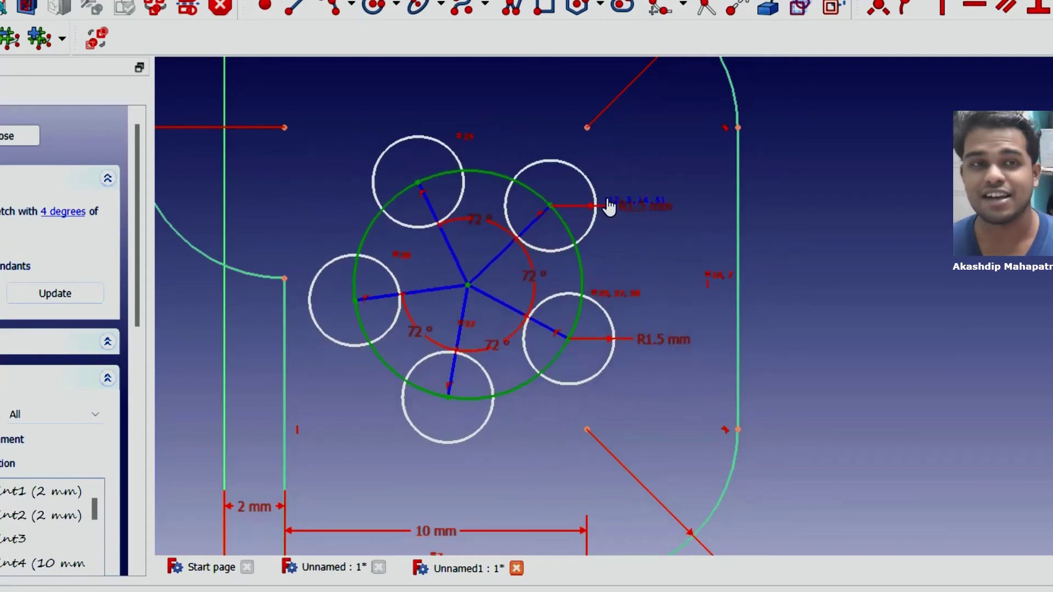
pyautogui.moveTo(564, 222); pyautogui.dragTo(522, 287)
pyautogui.scroll(-5, 510, 284)
pyautogui.scroll(3, 493, 282)
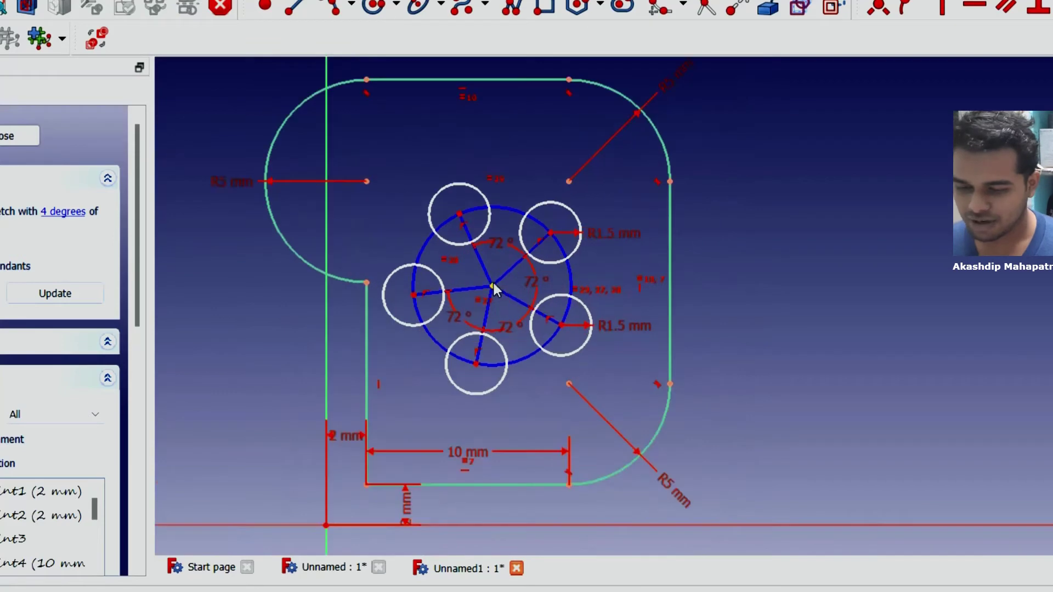
pyautogui.click(504, 484)
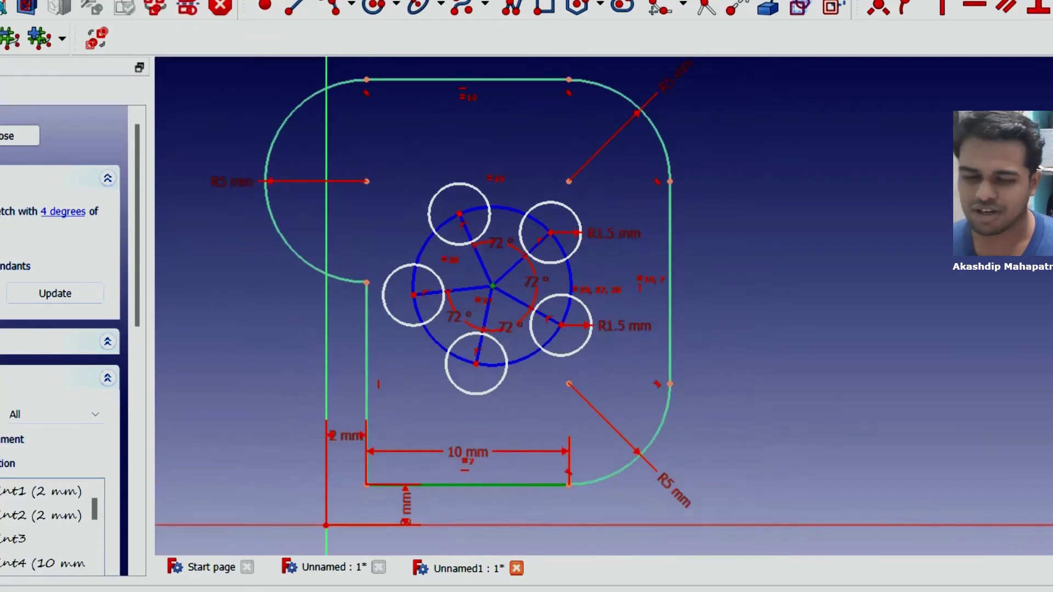
pyautogui.press('l')
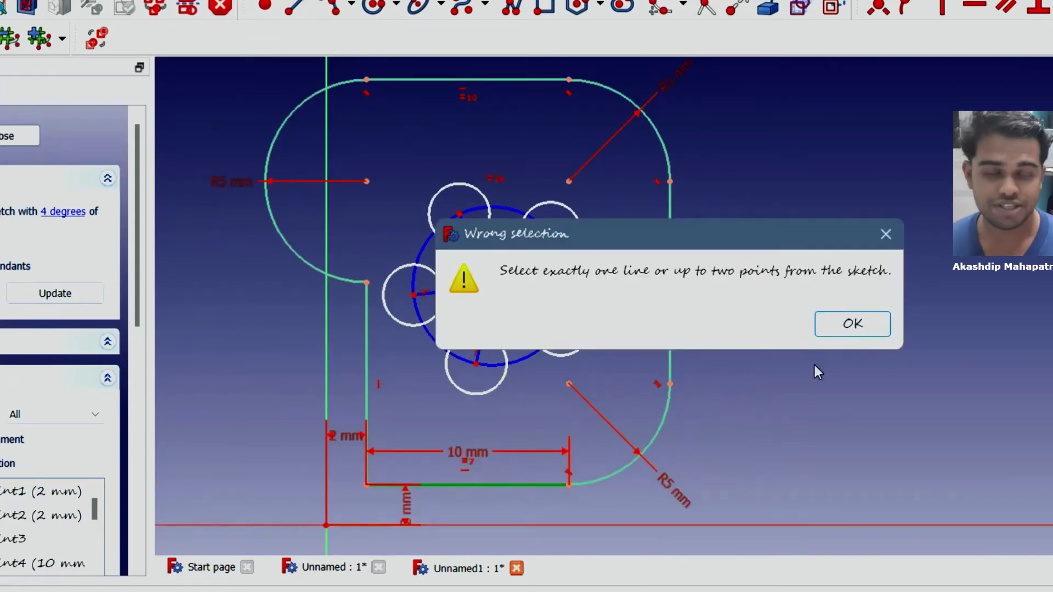
pyautogui.click(844, 332)
pyautogui.rightClick(791, 254)
pyautogui.click(721, 278)
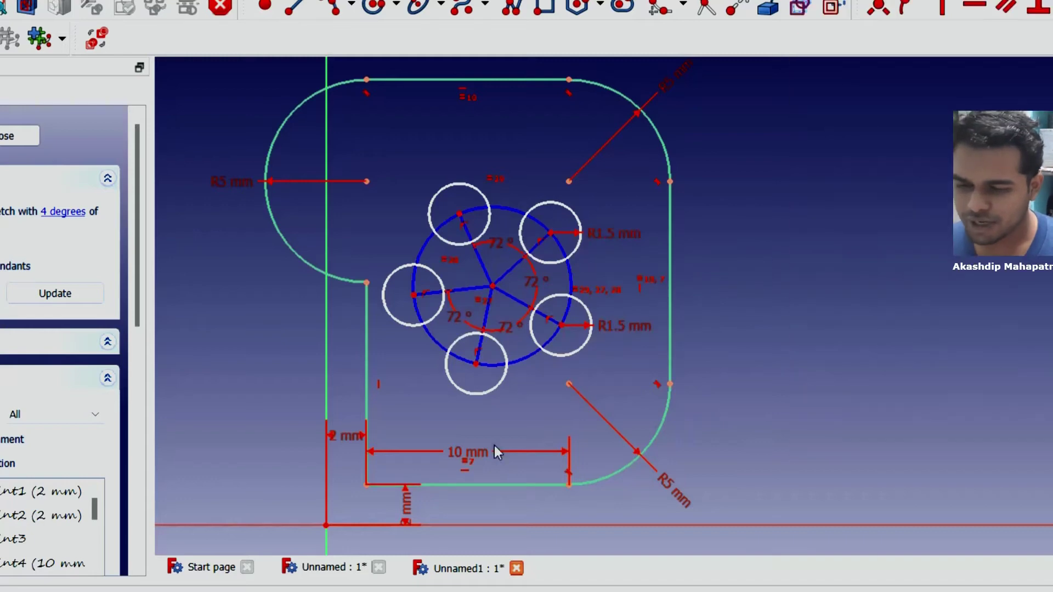
pyautogui.scroll(3, 506, 292)
pyautogui.scroll(-1, 497, 284)
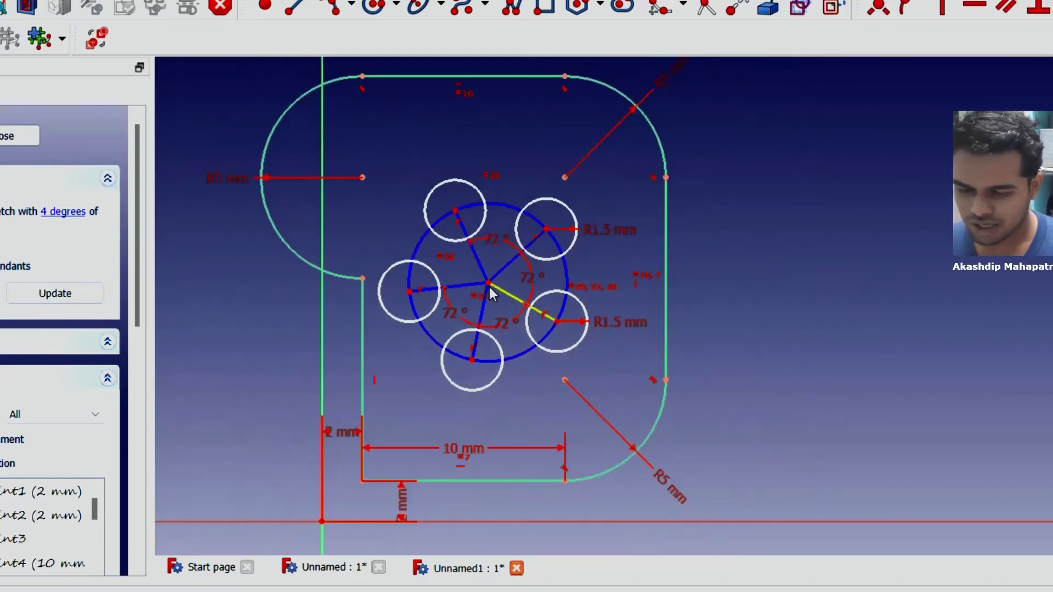
pyautogui.click(489, 283)
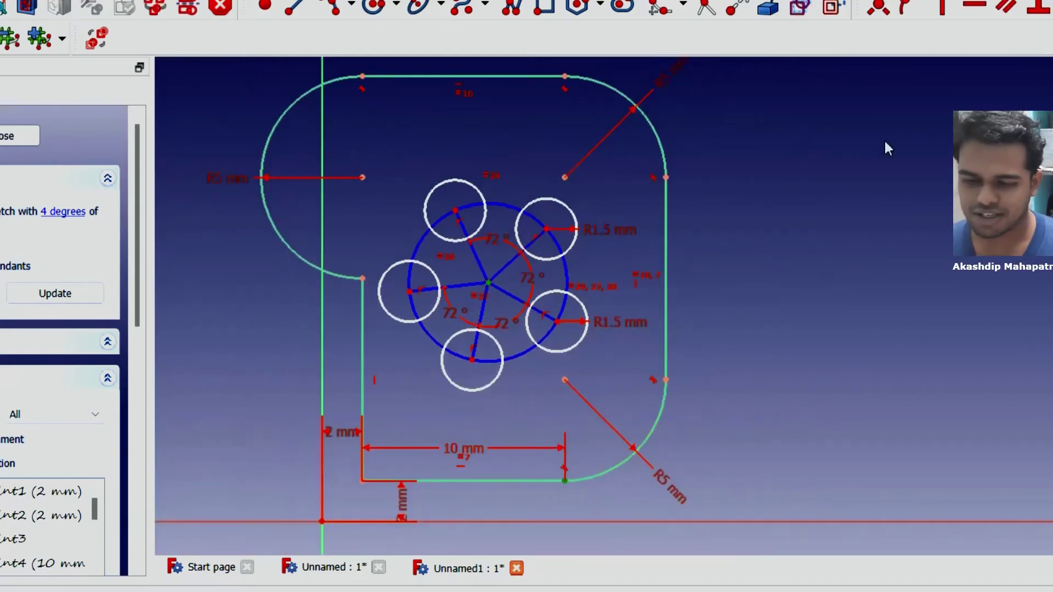
# - Cancel a 9.81 mm vertical distance and drag the hole pattern up and right
pyautogui.click(486, 481)
pyautogui.press('i')
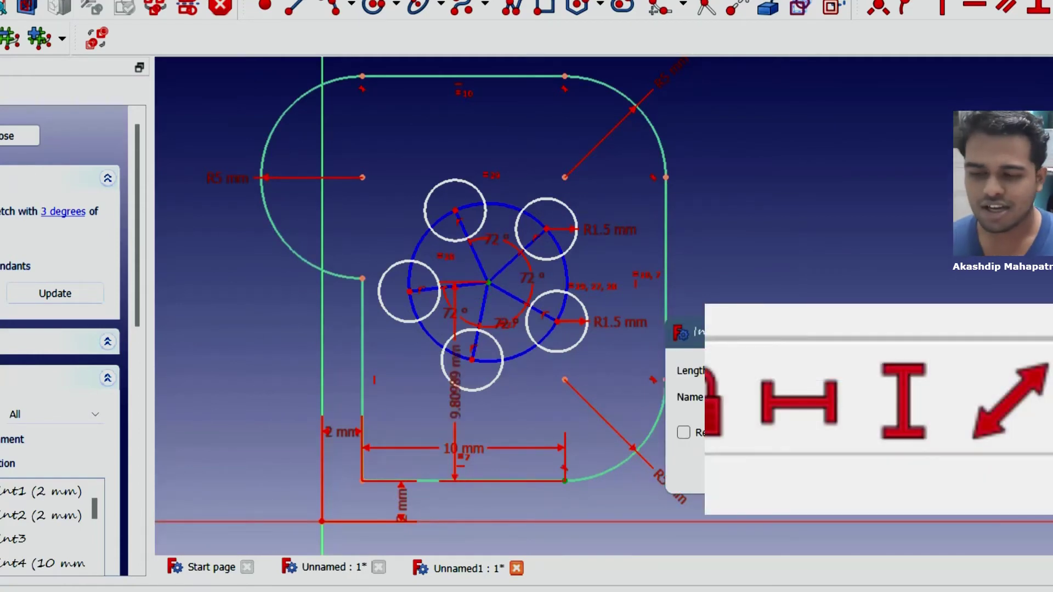
pyautogui.press('Escape')
pyautogui.moveTo(488, 283)
pyautogui.mouseDown()
pyautogui.moveTo(509, 238)
pyautogui.moveTo(534, 224)
pyautogui.mouseUp()
# - Fix the pattern centre 13.1 mm above the bottom-right corner and tidy its label
pyautogui.click(526, 216)
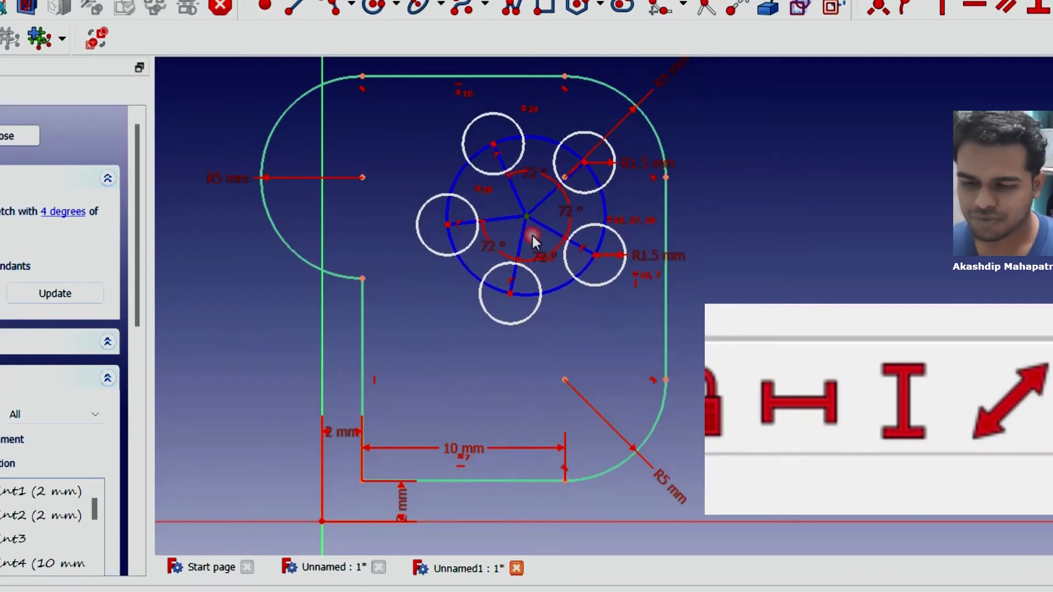
pyautogui.click(565, 481)
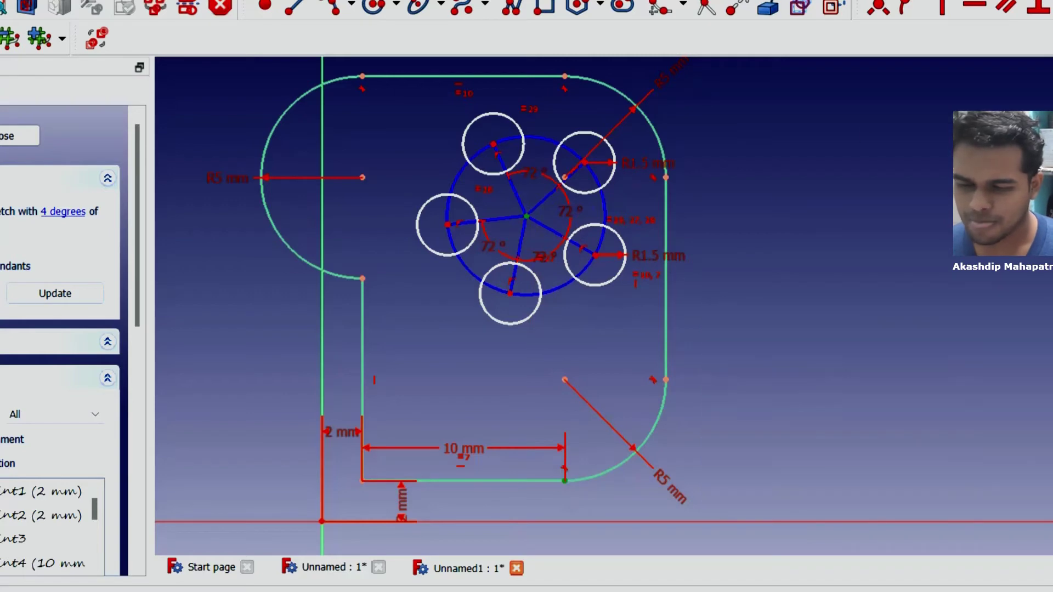
pyautogui.press('i')
pyautogui.click(784, 479)
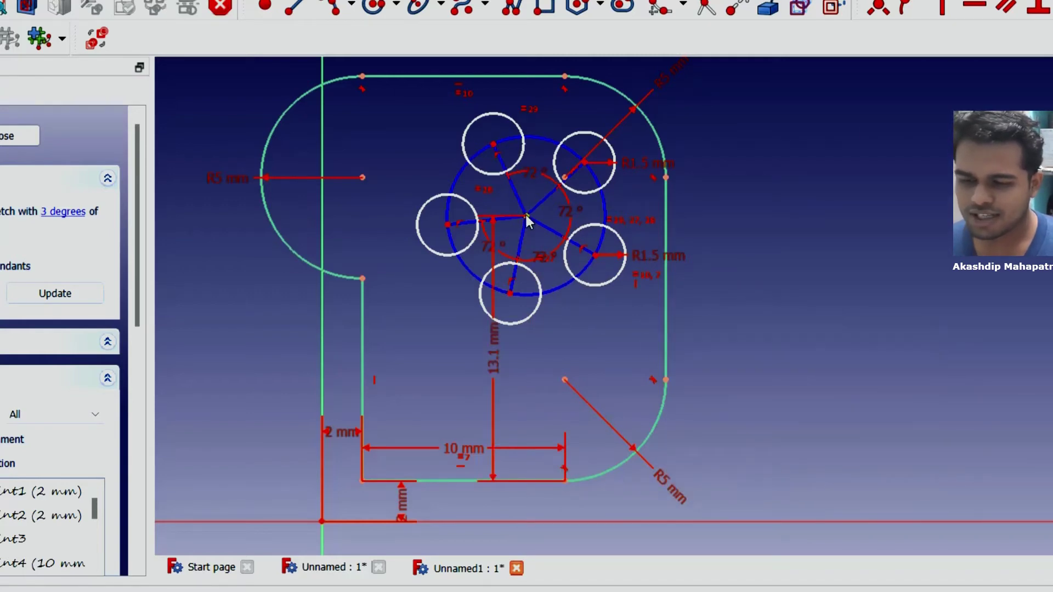
pyautogui.moveTo(525, 213)
pyautogui.mouseDown()
pyautogui.moveTo(542, 262)
pyautogui.moveTo(521, 258)
pyautogui.mouseUp()
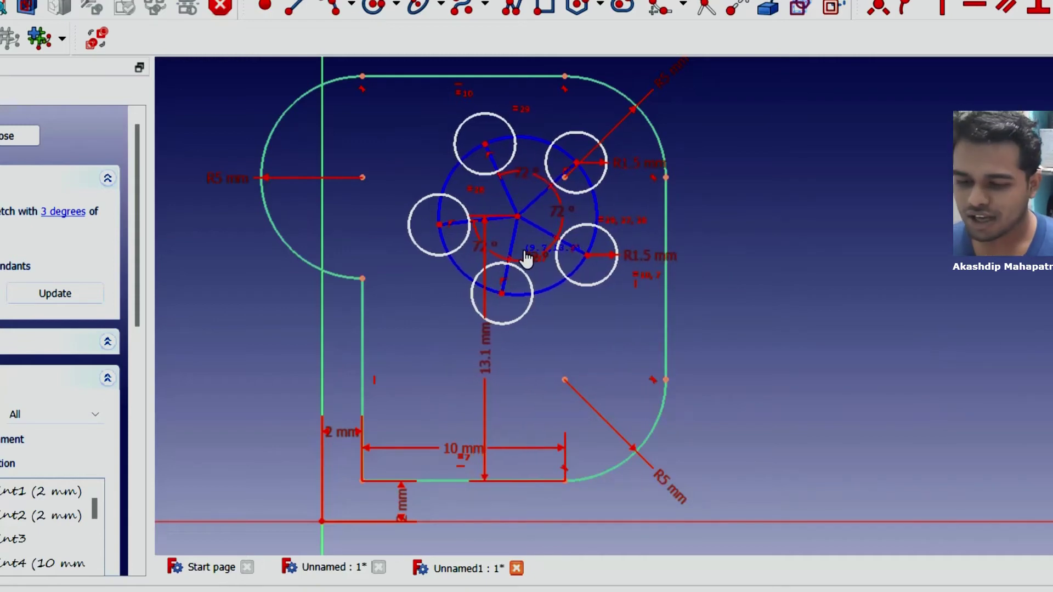
pyautogui.moveTo(521, 257); pyautogui.dragTo(537, 257)
pyautogui.moveTo(496, 373)
pyautogui.mouseDown()
pyautogui.moveTo(677, 379)
pyautogui.moveTo(921, 406)
pyautogui.moveTo(528, 395)
pyautogui.mouseUp()
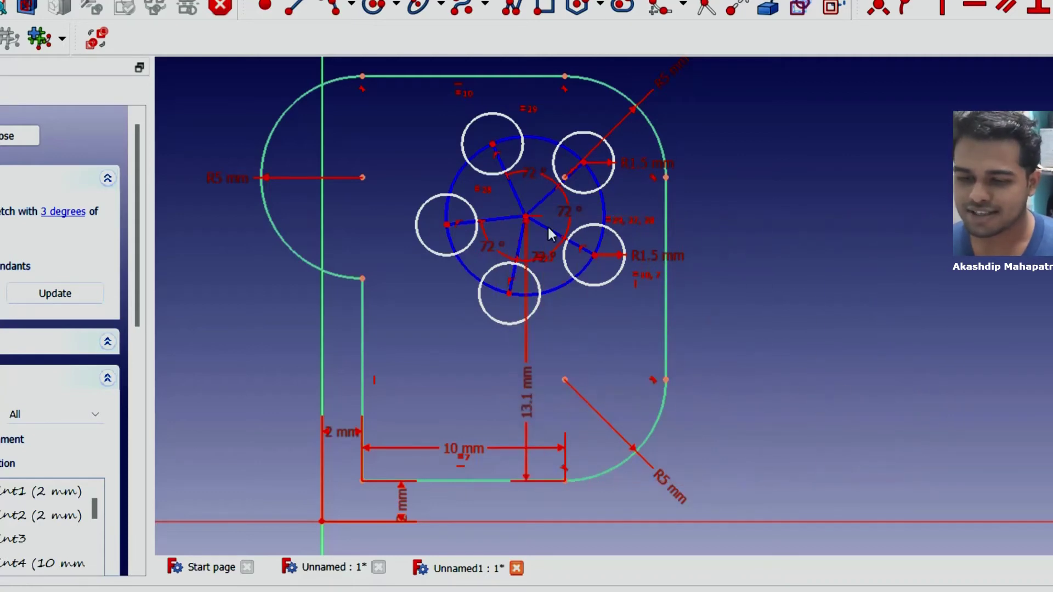
# - Add a horizontal distance to a vertex on the plate's right edge
pyautogui.click(666, 177)
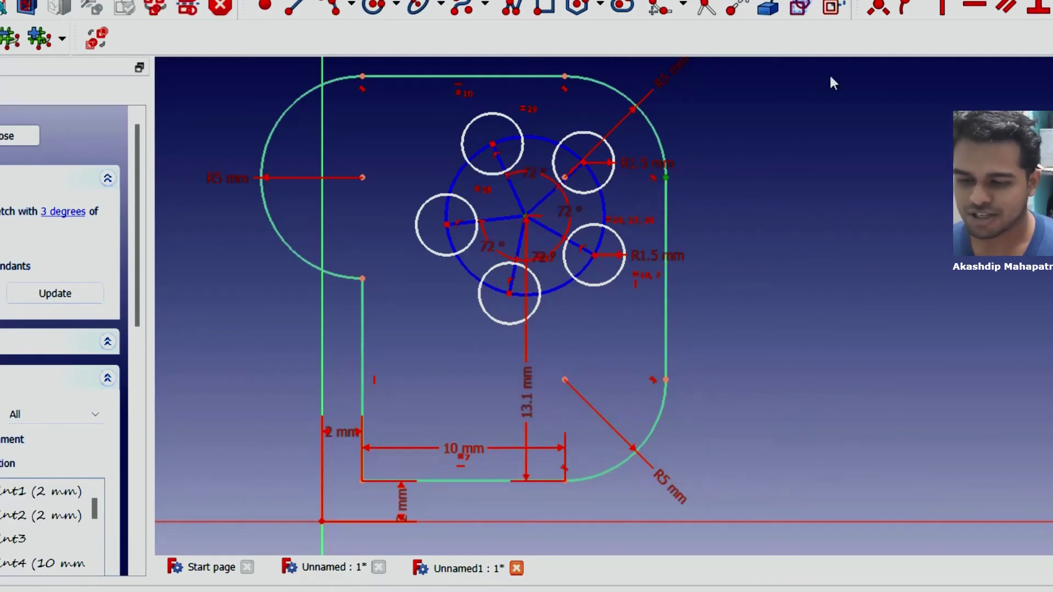
pyautogui.press('l')
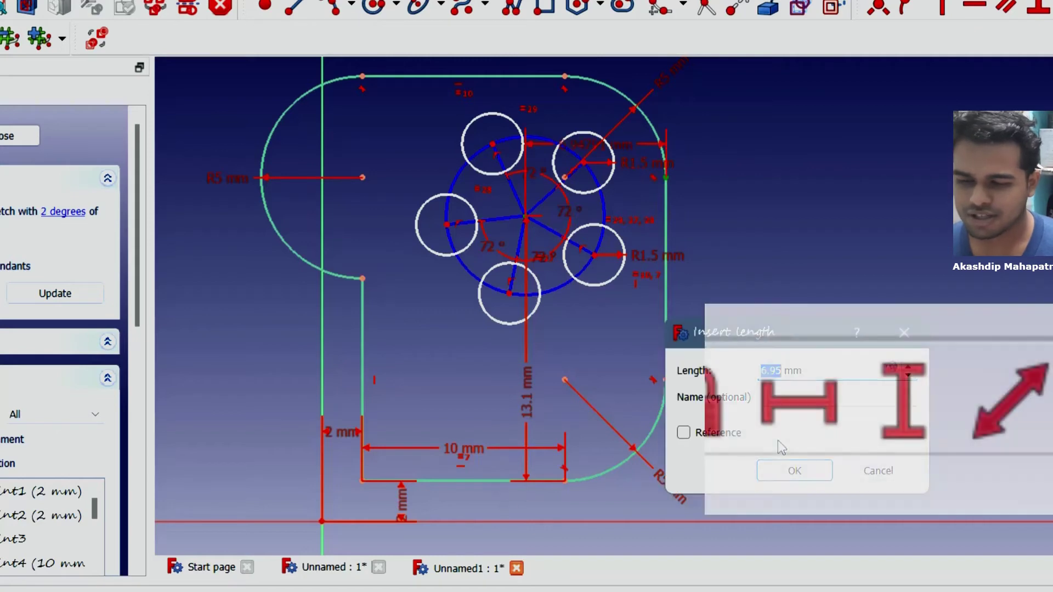
pyautogui.press('Return')
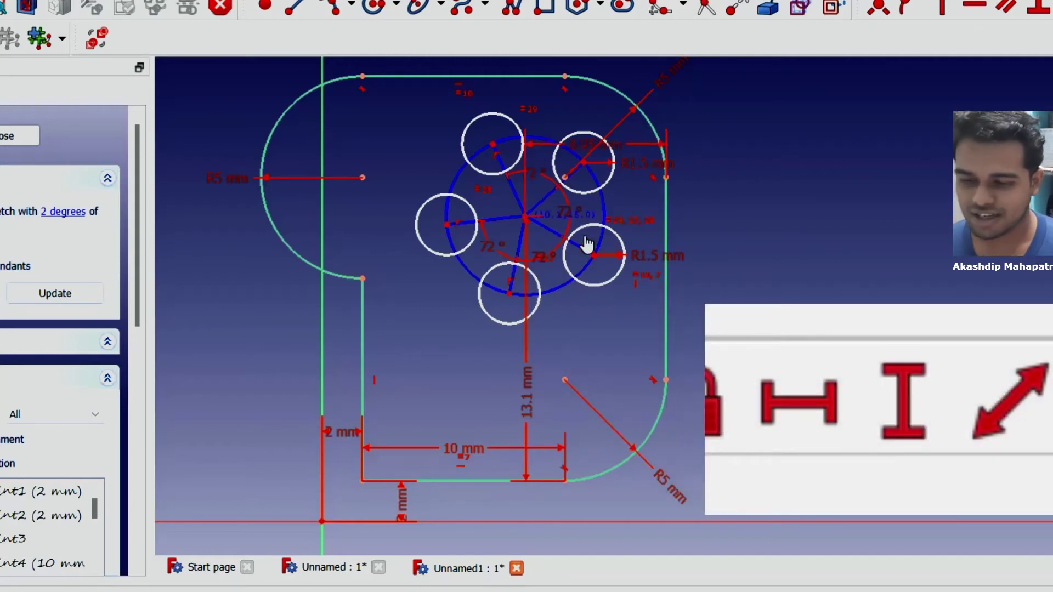
# - Drag the five-hole pattern to rotate it and enlarge its pitch circle
pyautogui.click(63, 212)
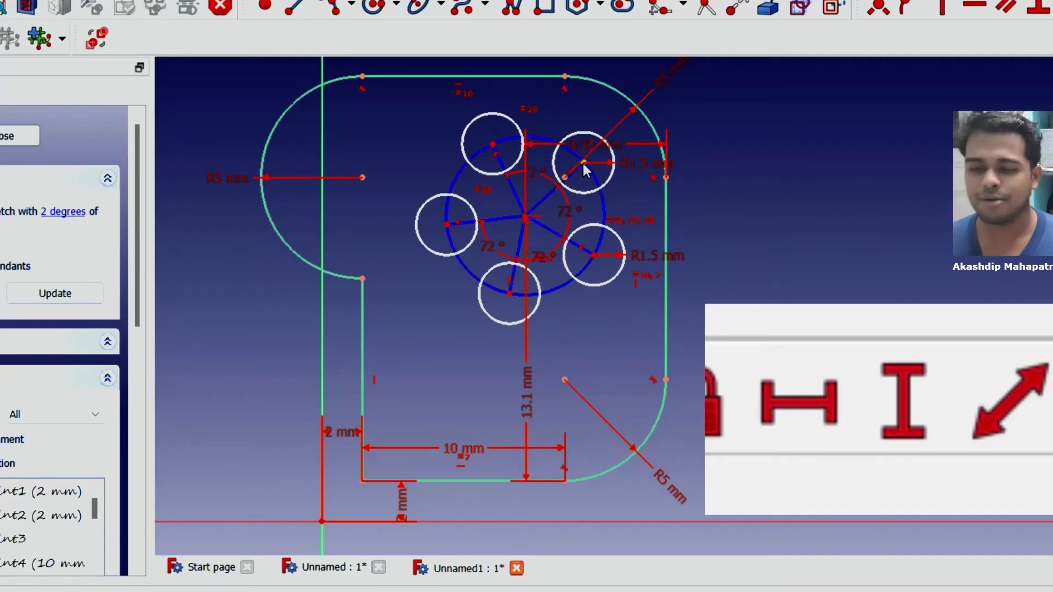
pyautogui.moveTo(581, 162); pyautogui.dragTo(480, 176)
pyautogui.moveTo(590, 219)
pyautogui.mouseDown()
pyautogui.moveTo(645, 272)
pyautogui.moveTo(477, 160)
pyautogui.mouseUp()
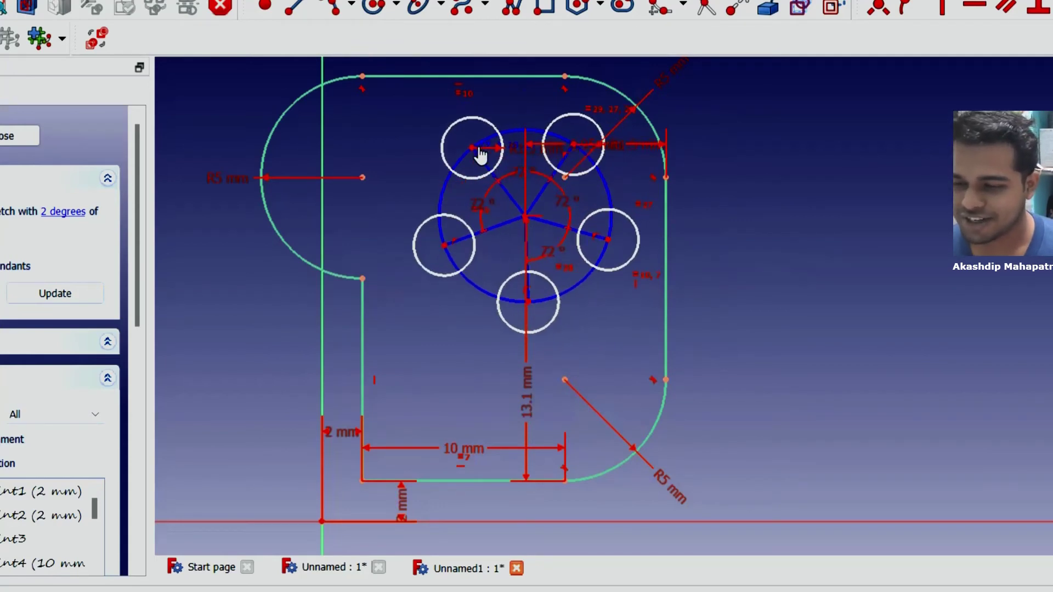
pyautogui.moveTo(476, 160); pyautogui.dragTo(490, 147)
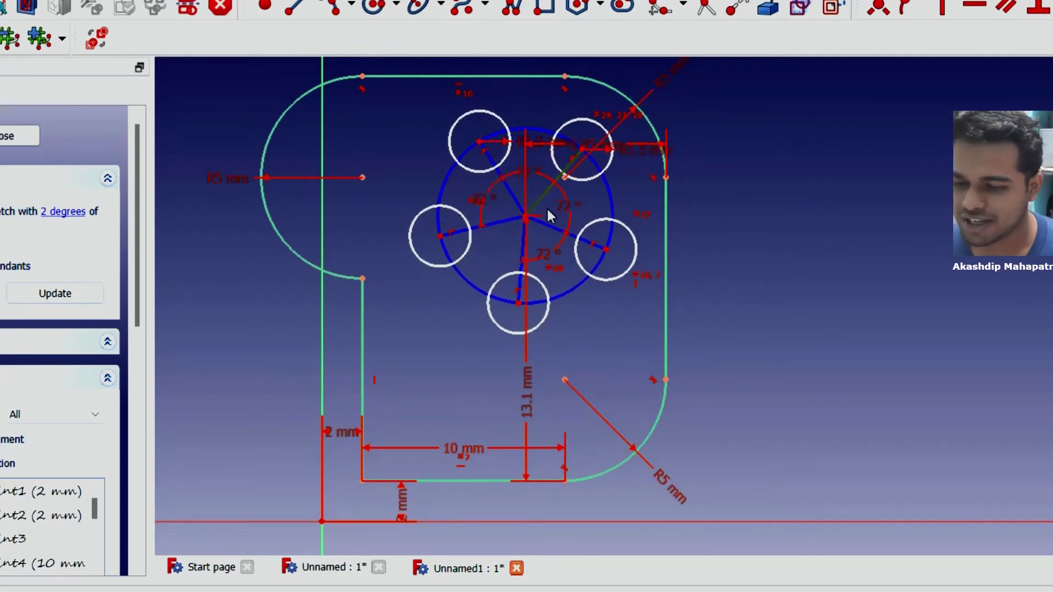
# - Select the four radial construction lines and try constraining them, dismissing the wrong-selection warning
pyautogui.click(548, 225)
pyautogui.click(524, 245)
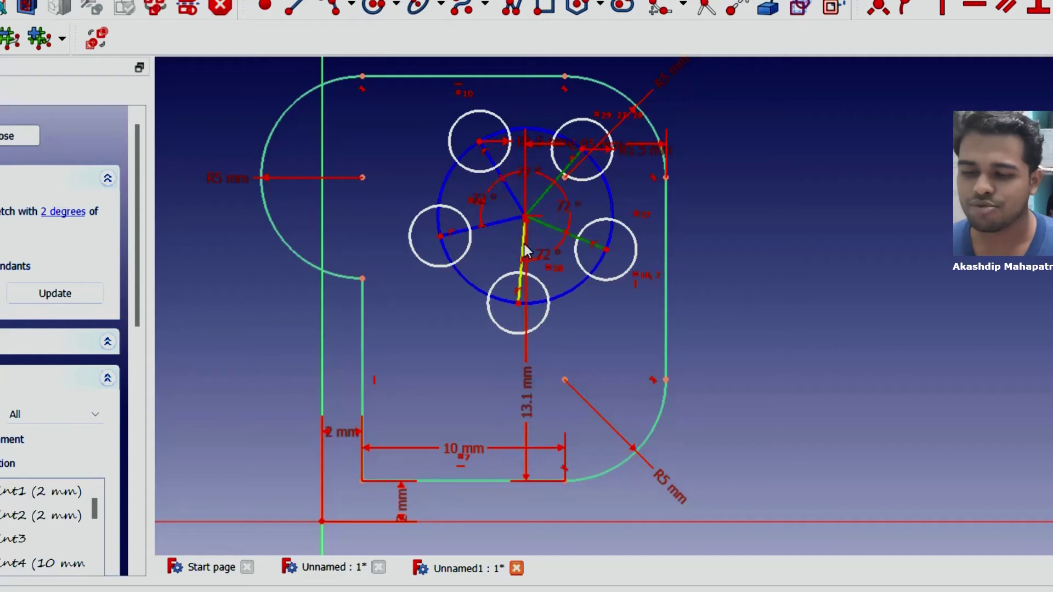
pyautogui.click(495, 223)
pyautogui.click(508, 189)
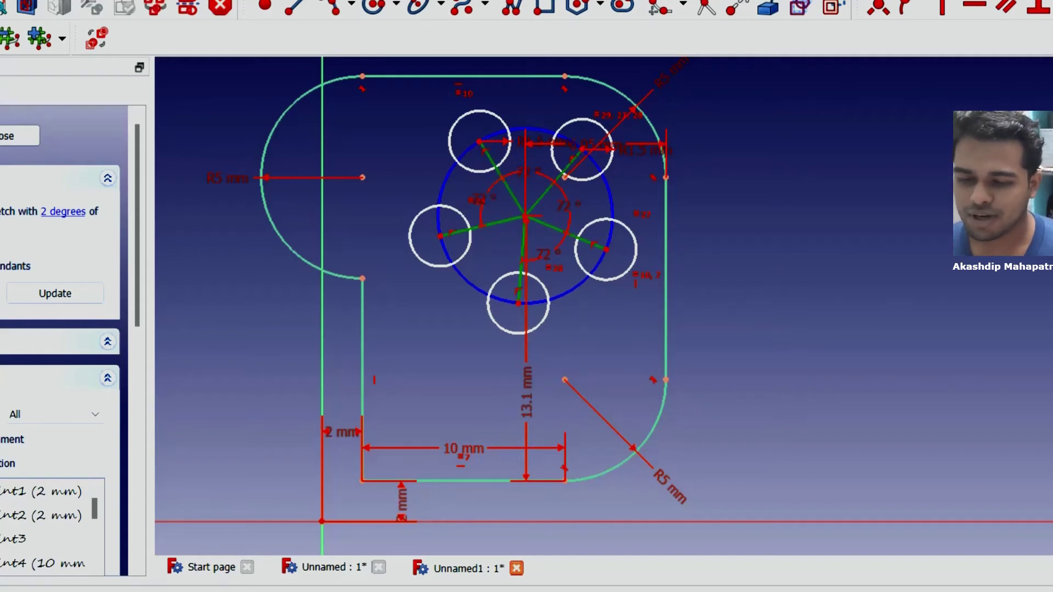
pyautogui.press('k')
pyautogui.press('d')
pyautogui.click(878, 330)
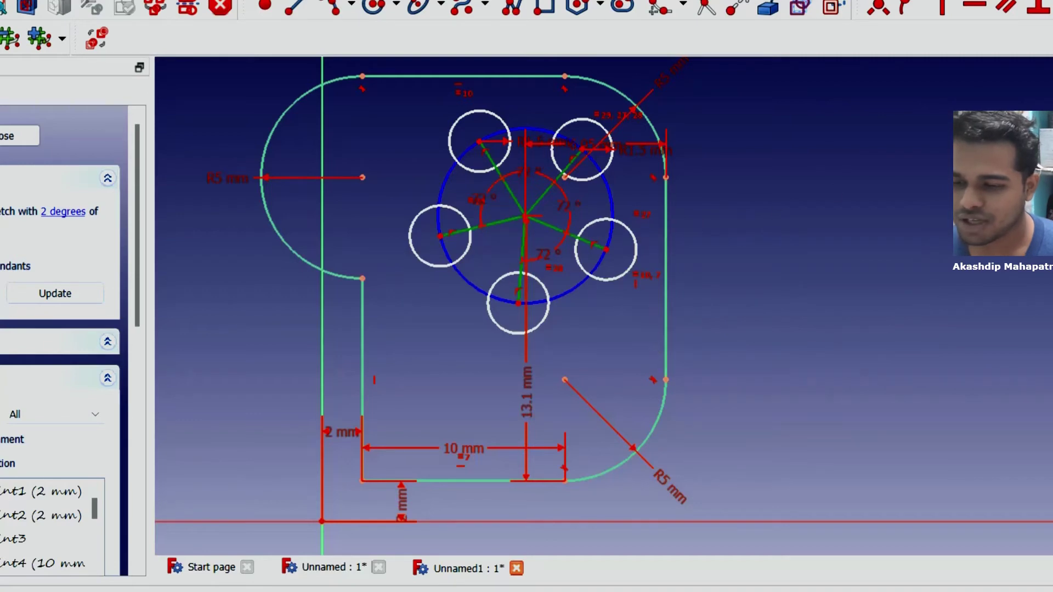
# - Drag the pattern outward and rotated, then try and cancel a length constraint on one spoke
pyautogui.moveTo(588, 159); pyautogui.dragTo(615, 156)
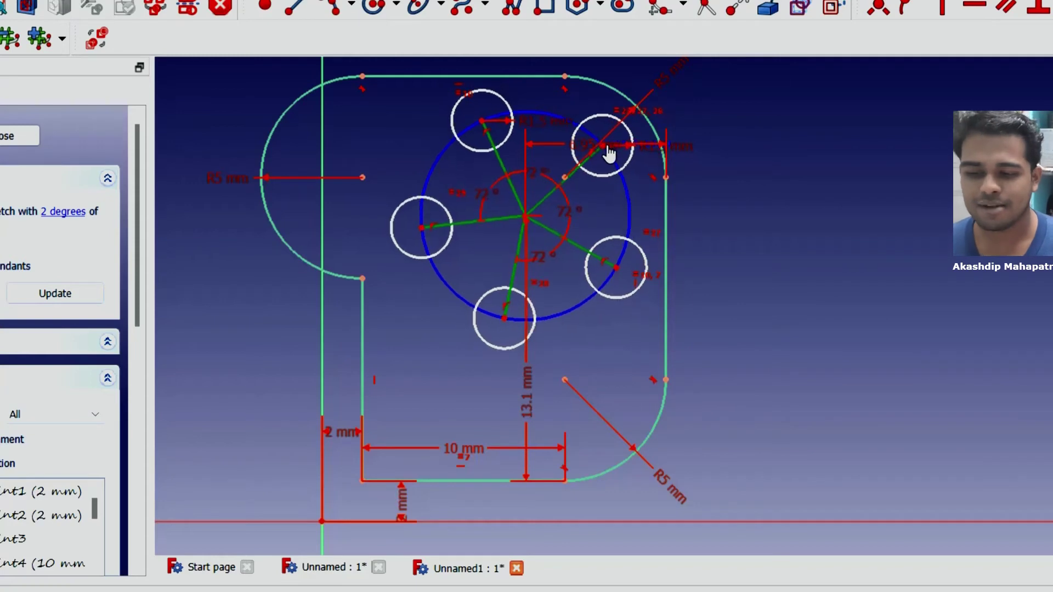
pyautogui.moveTo(614, 155); pyautogui.dragTo(597, 154)
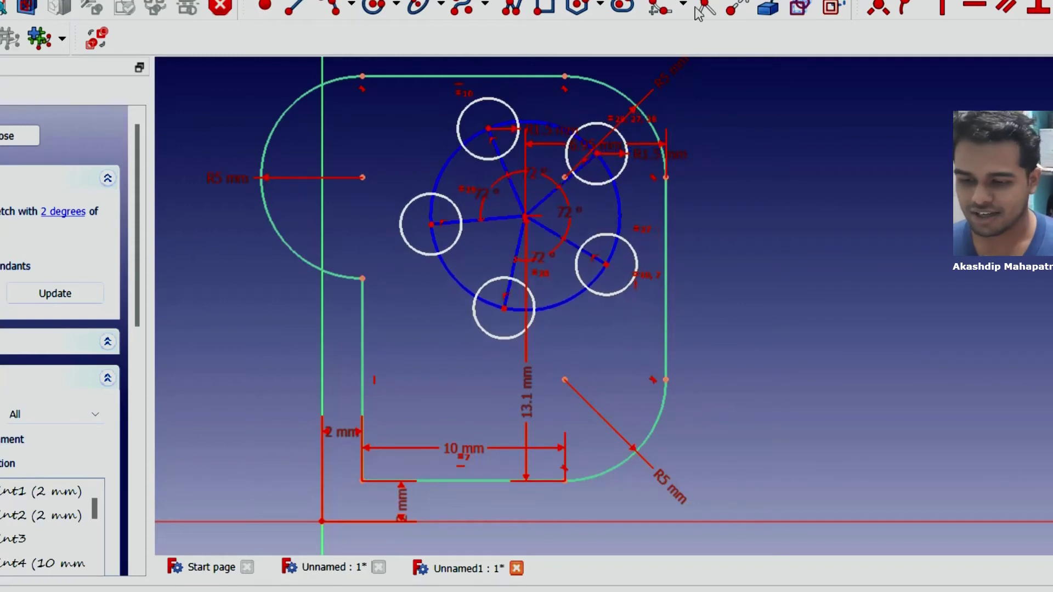
pyautogui.click(548, 202)
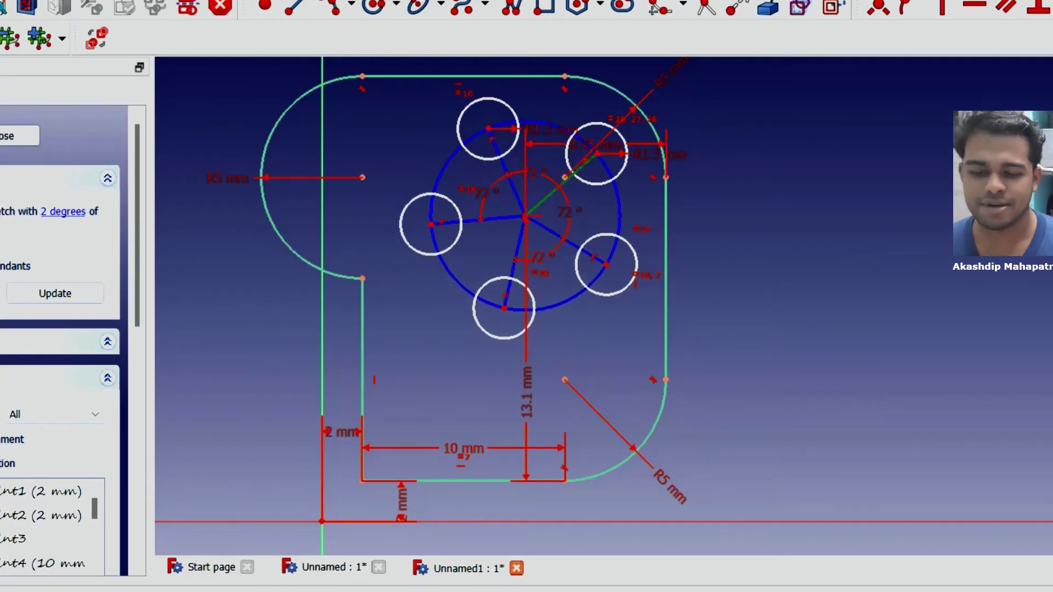
pyautogui.press('k')
pyautogui.press('d')
pyautogui.click(912, 336)
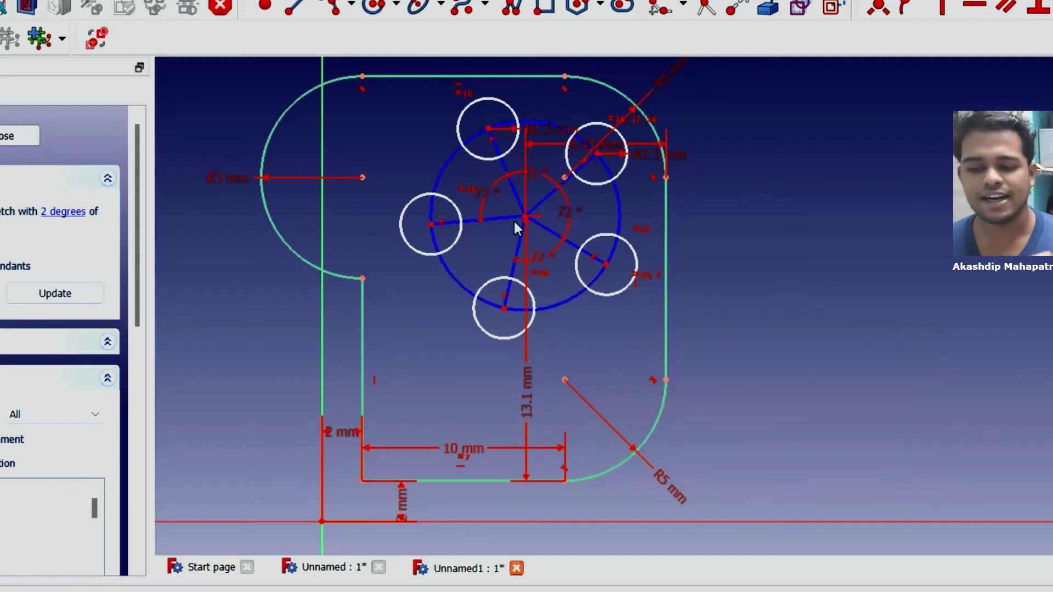
# - Select the four radial lines again and attempt another constraint on them
pyautogui.click(560, 186)
pyautogui.click(551, 232)
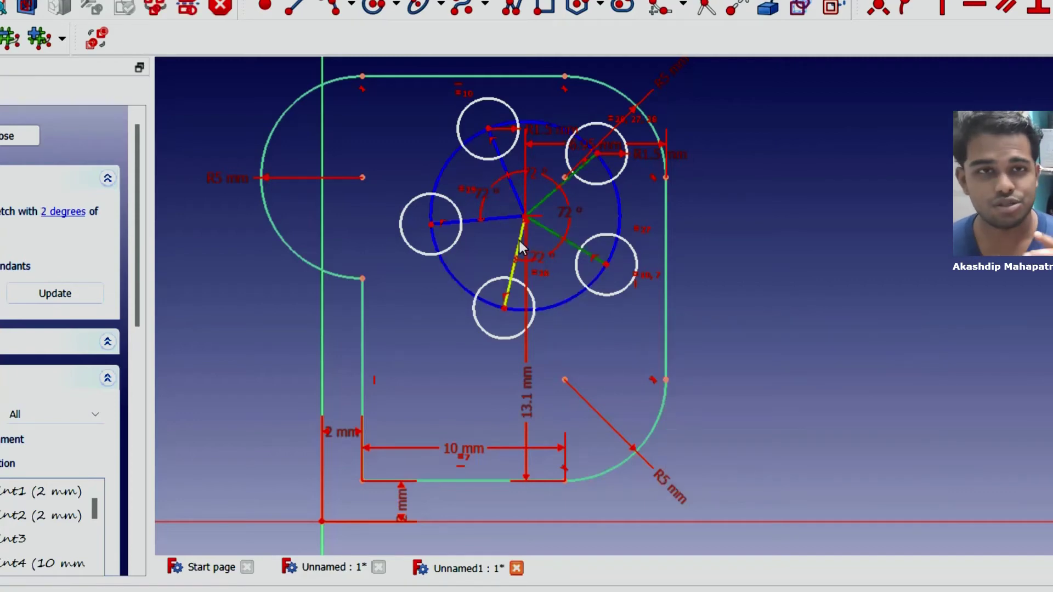
pyautogui.click(519, 241)
pyautogui.click(513, 189)
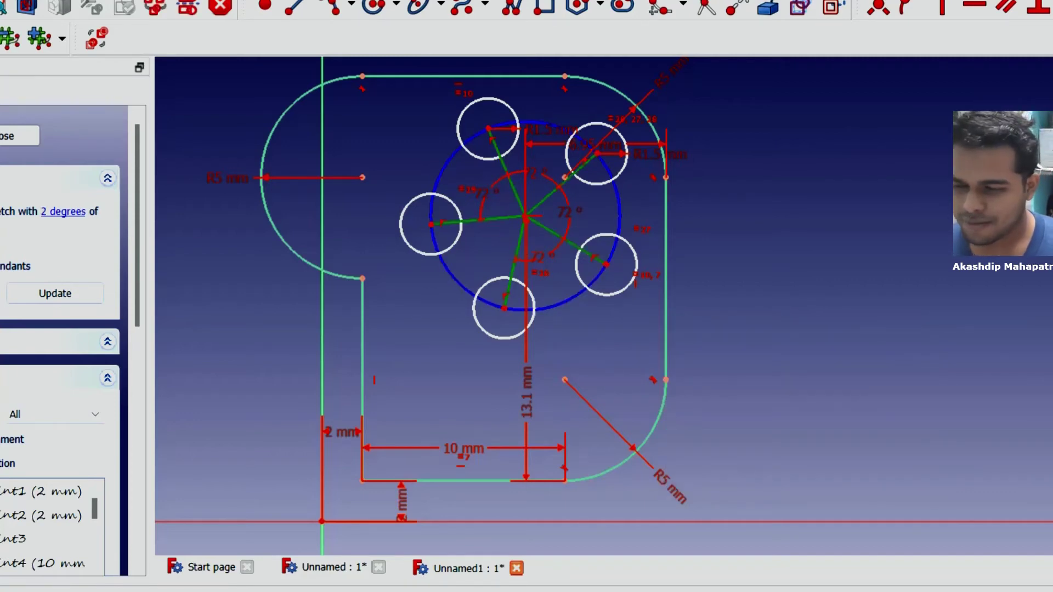
pyautogui.press('l')
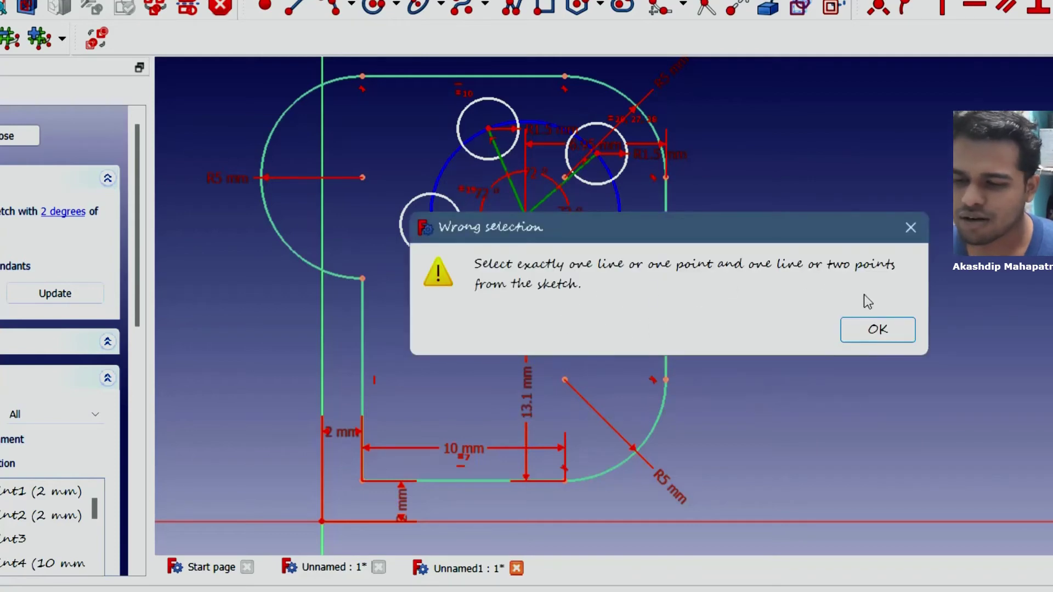
# - Dismiss the warning and constrain the upper-right radial line to 4 mm
pyautogui.click(884, 334)
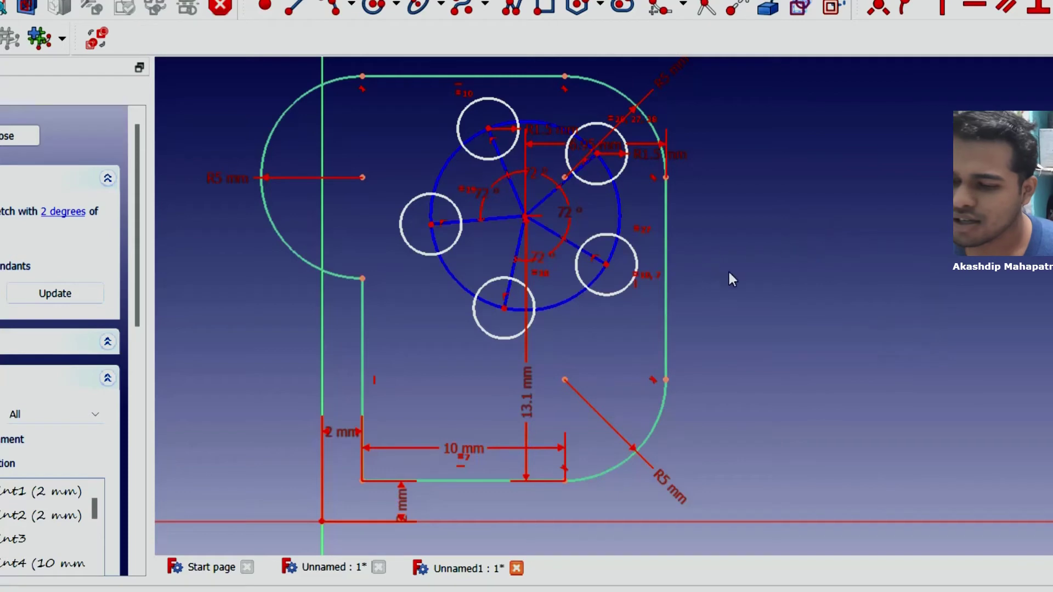
pyautogui.click(544, 199)
pyautogui.press('k')
pyautogui.press('d')
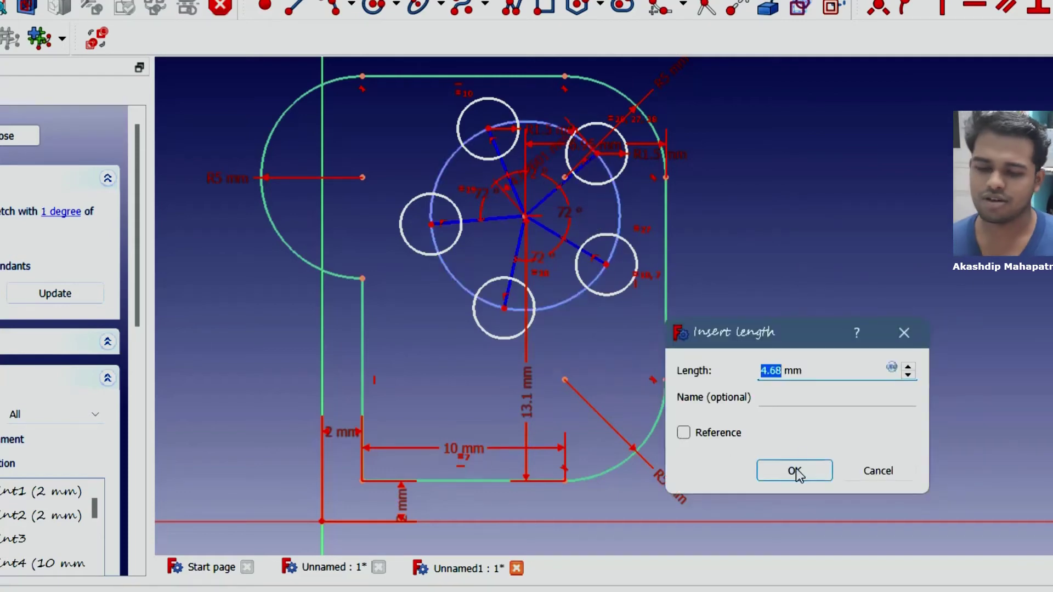
pyautogui.write('4')
pyautogui.click(796, 472)
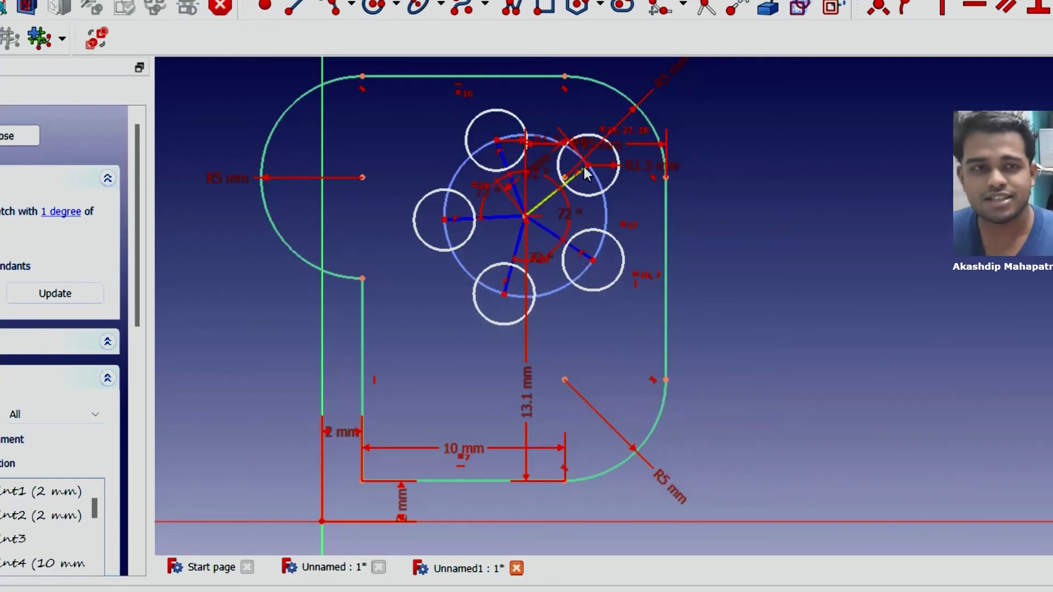
# - Rotate the five-hole pattern to a new angle about its centre
pyautogui.moveTo(588, 164)
pyautogui.mouseDown()
pyautogui.moveTo(640, 217)
pyautogui.moveTo(563, 170)
pyautogui.mouseUp()
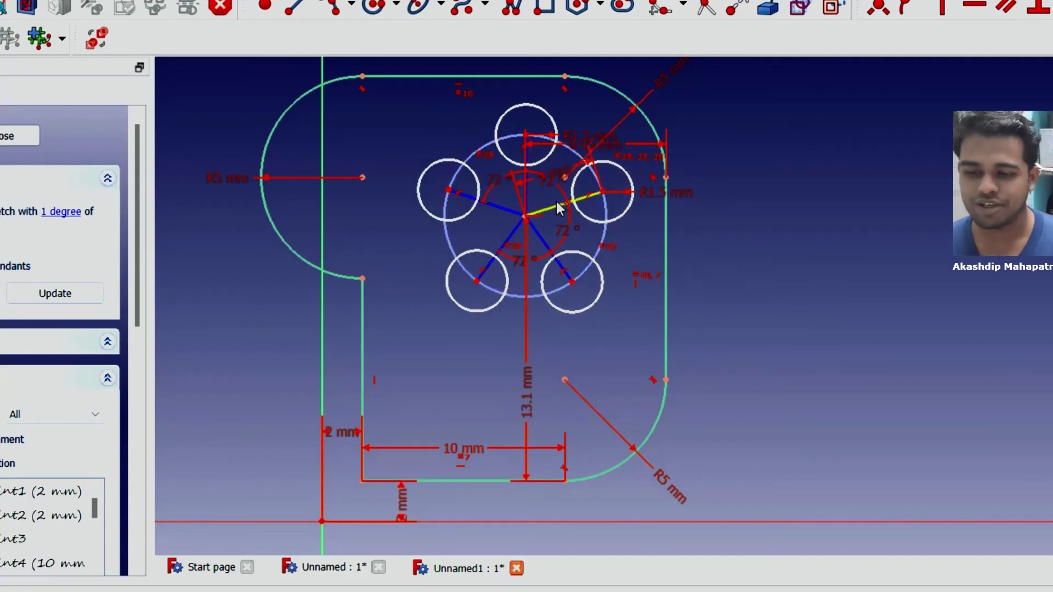
pyautogui.moveTo(616, 202)
pyautogui.mouseDown()
pyautogui.moveTo(696, 254)
pyautogui.moveTo(649, 122)
pyautogui.moveTo(576, 129)
pyautogui.moveTo(606, 171)
pyautogui.moveTo(560, 277)
pyautogui.mouseUp()
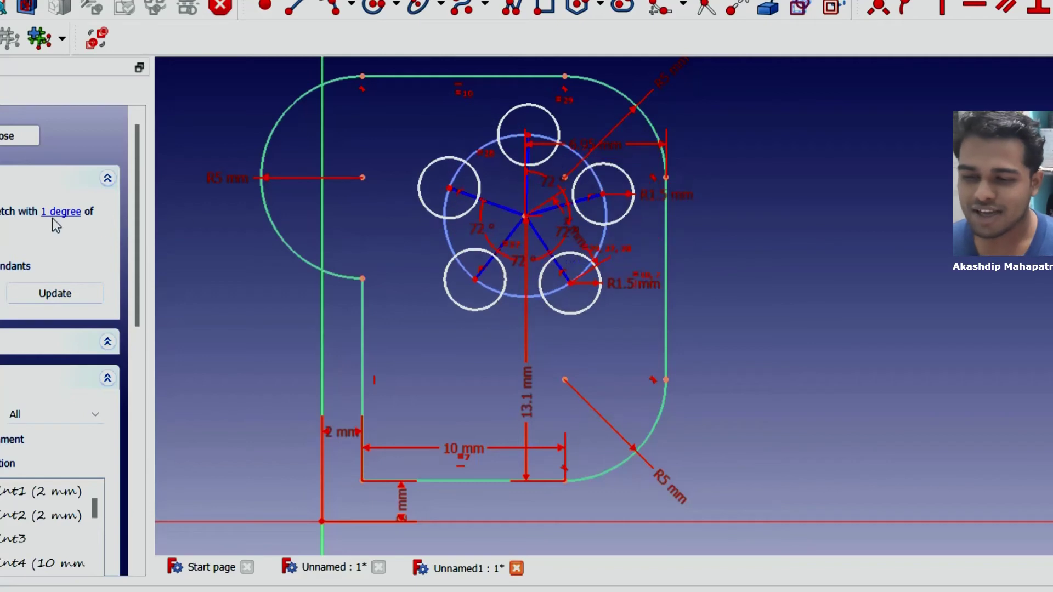
pyautogui.moveTo(606, 199)
pyautogui.mouseDown()
pyautogui.moveTo(482, 294)
pyautogui.moveTo(584, 167)
pyautogui.mouseUp()
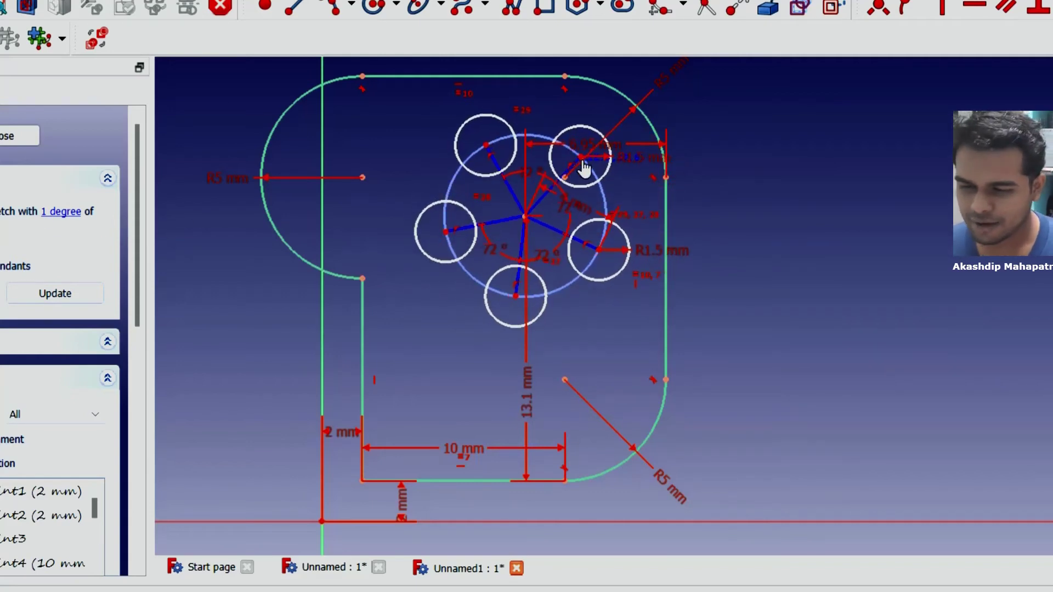
# - Constrain the upper-left radial line to a 60° angle, fully constraining the sketch
pyautogui.click(65, 211)
pyautogui.click(569, 337)
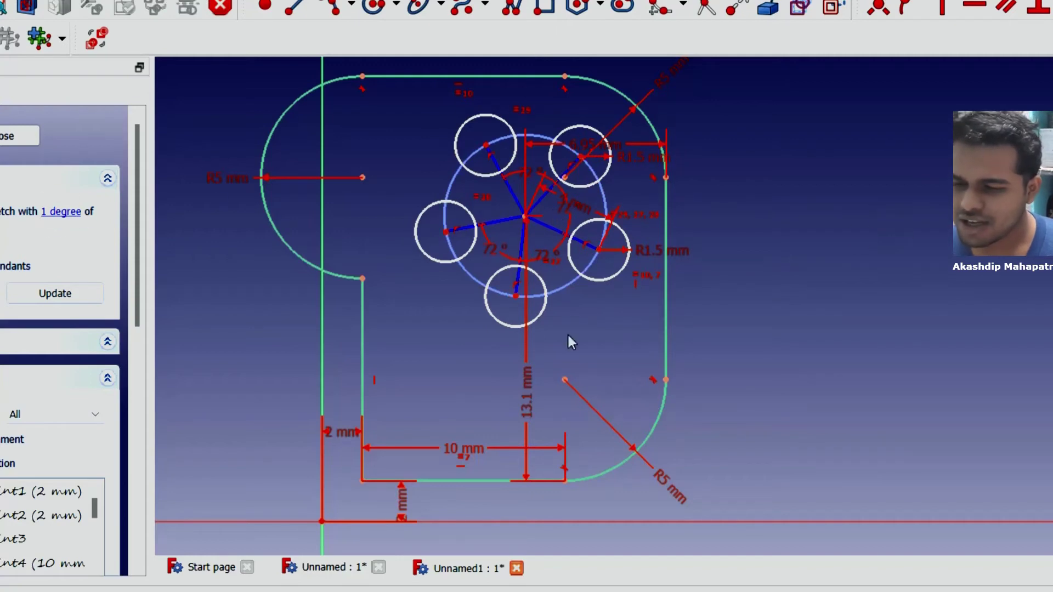
pyautogui.click(512, 192)
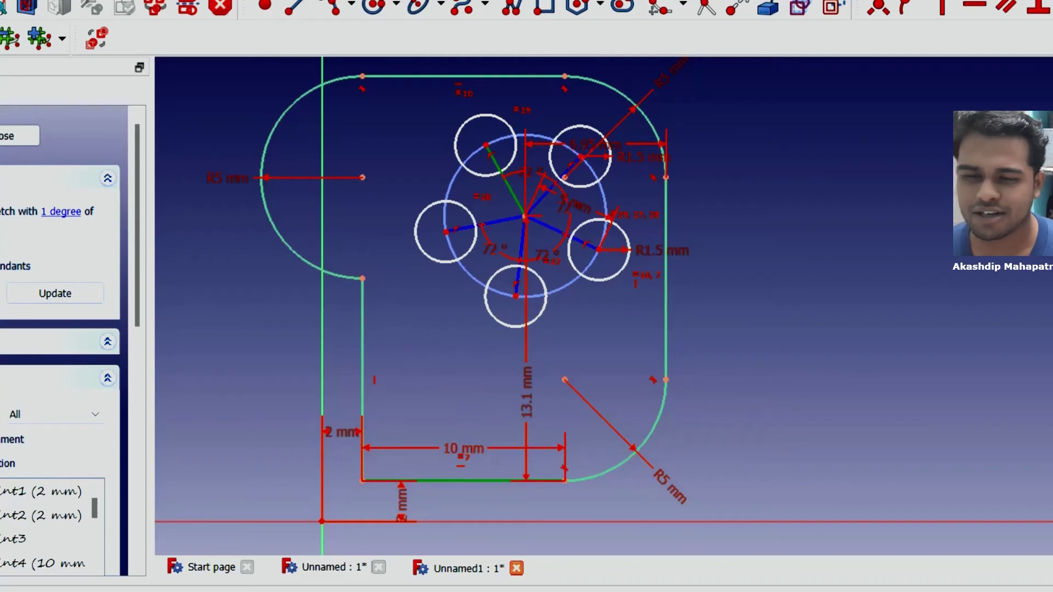
pyautogui.click(878, 11)
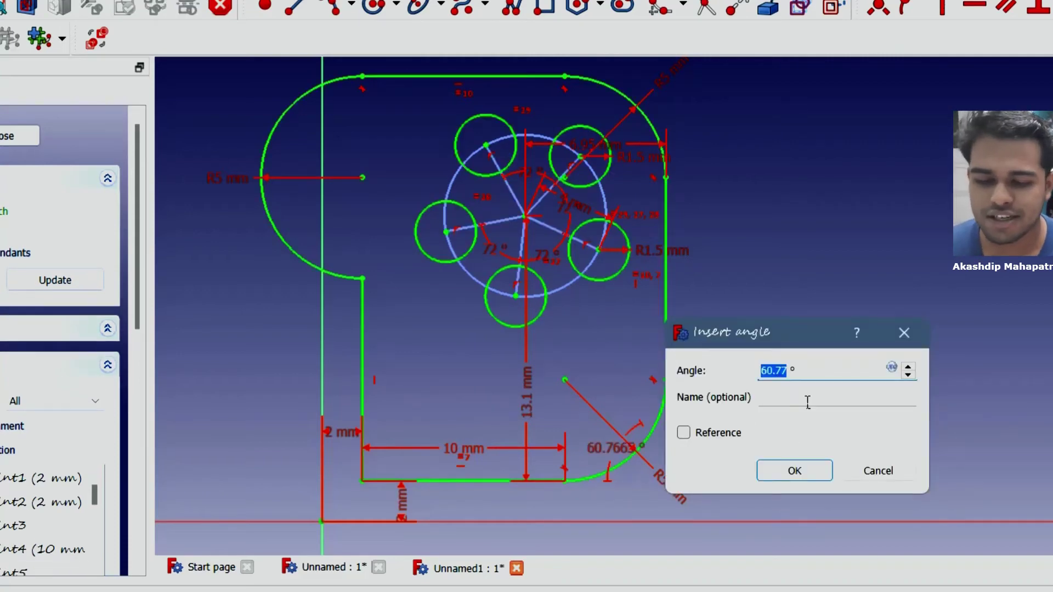
pyautogui.click(796, 375)
pyautogui.write('60')
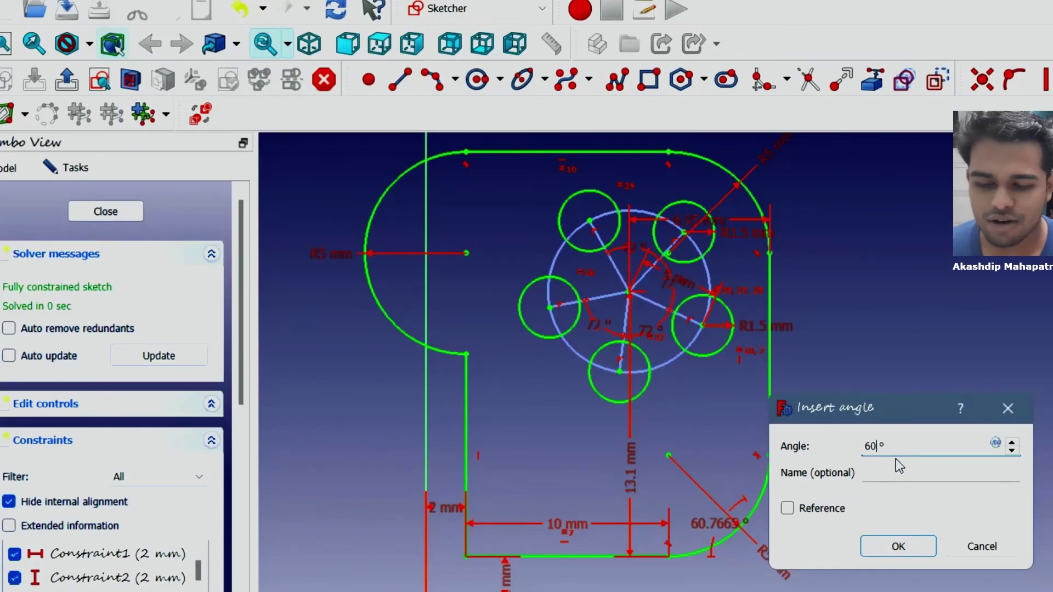
pyautogui.click(898, 547)
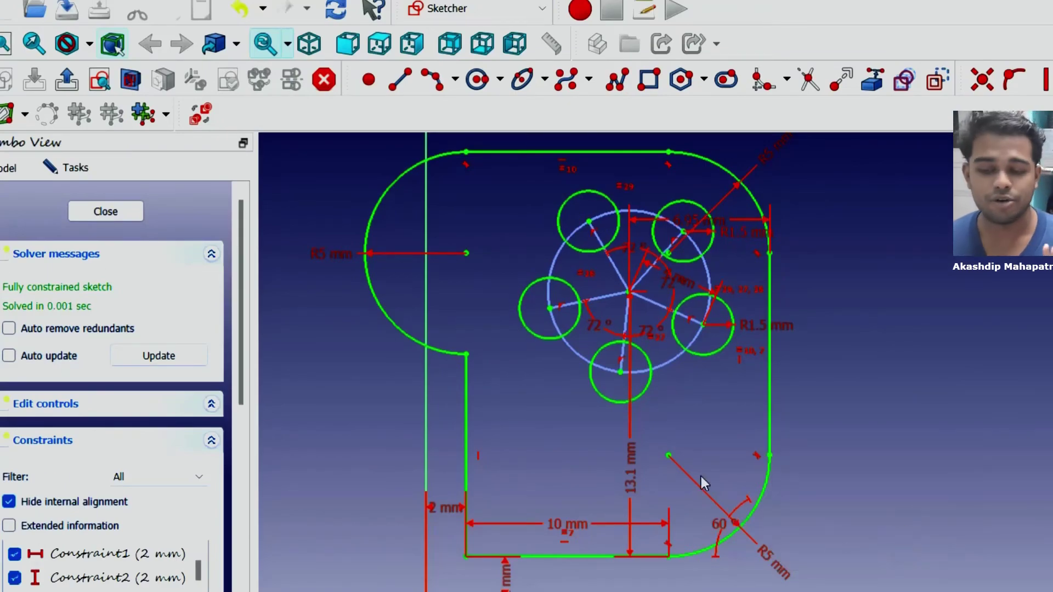
# - Close the fully constrained sketch
pyautogui.scroll(-3, 828, 340)
pyautogui.scroll(2, 834, 341)
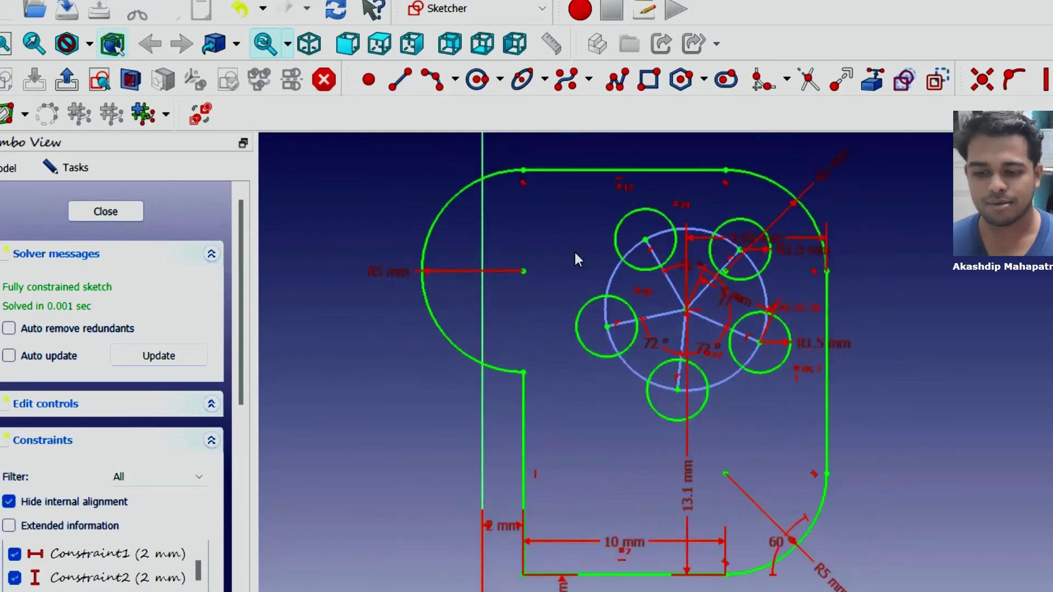
pyautogui.click(105, 211)
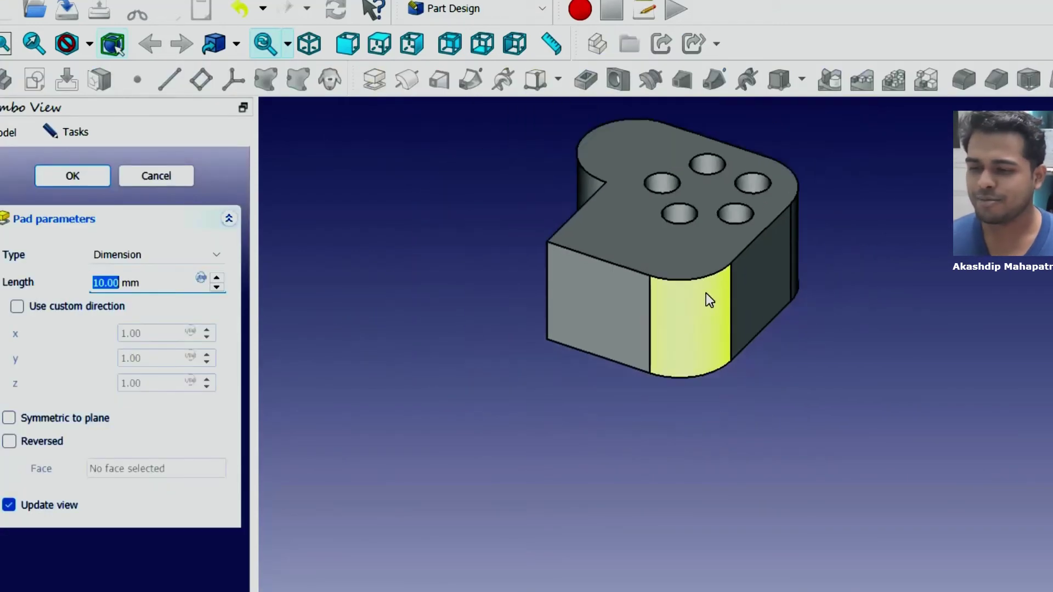
# - Try different Pad lengths with the spinner, checking the padded solid's top face
pyautogui.click(217, 289)
pyautogui.write('6')
pyautogui.click(217, 289)
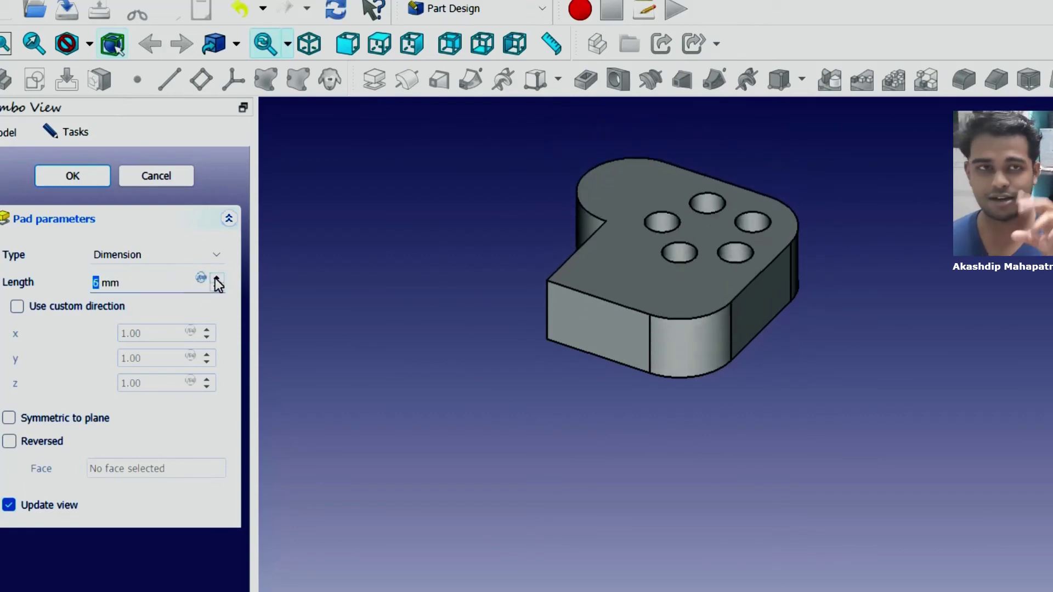
pyautogui.click(217, 278)
pyautogui.click(217, 278)
pyautogui.click(217, 278)
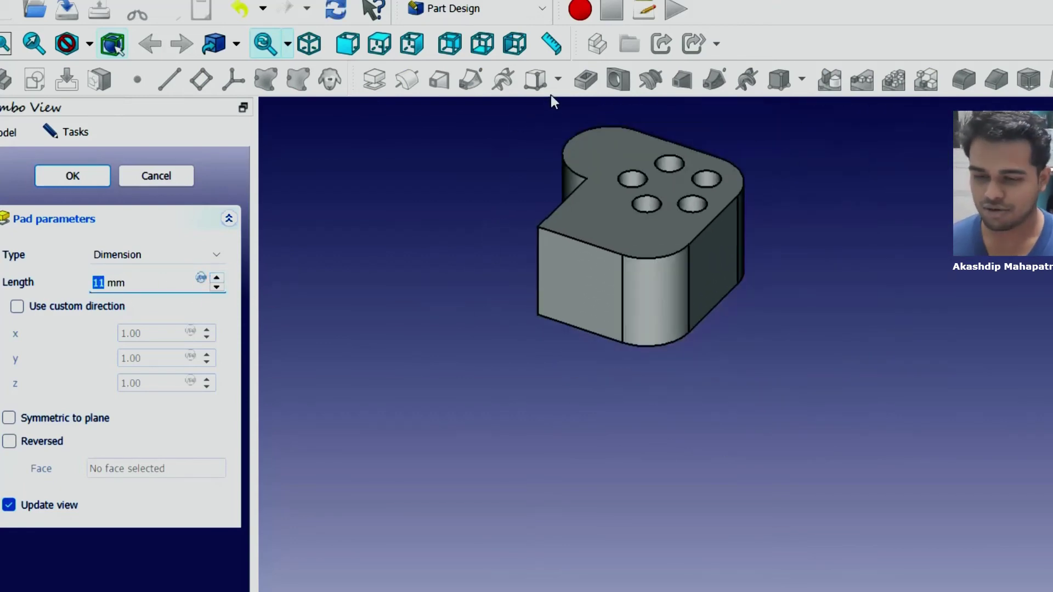
pyautogui.scroll(3, 578, 117)
pyautogui.click(607, 199)
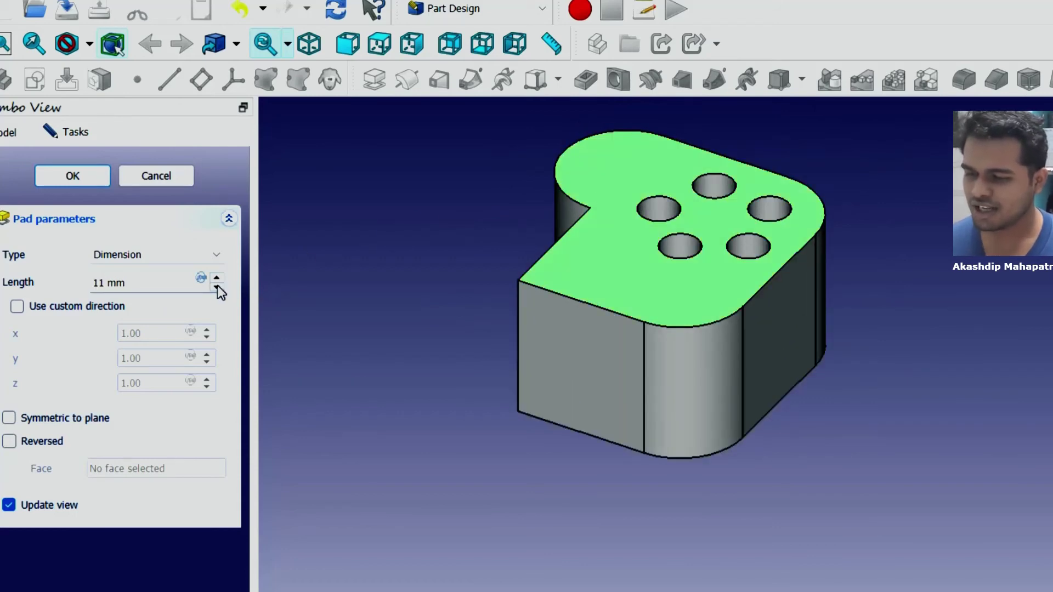
pyautogui.scroll(-1, 217, 285)
pyautogui.scroll(-2, 217, 285)
pyautogui.scroll(-1, 217, 285)
pyautogui.scroll(2, 217, 285)
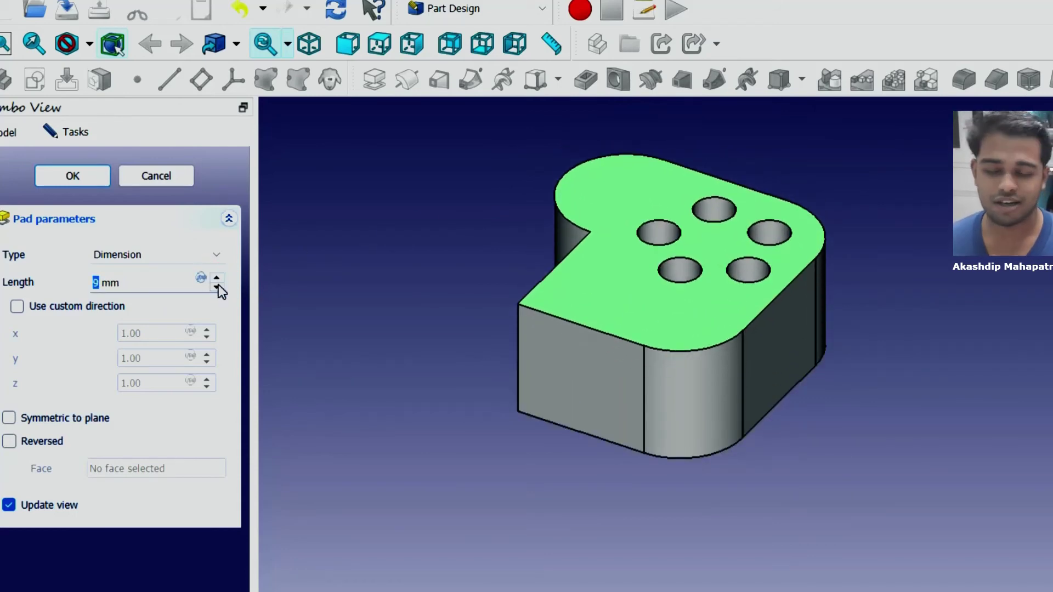
# - Settle the Pad length at 1 mm and confirm it
pyautogui.click(218, 285)
pyautogui.click(216, 279)
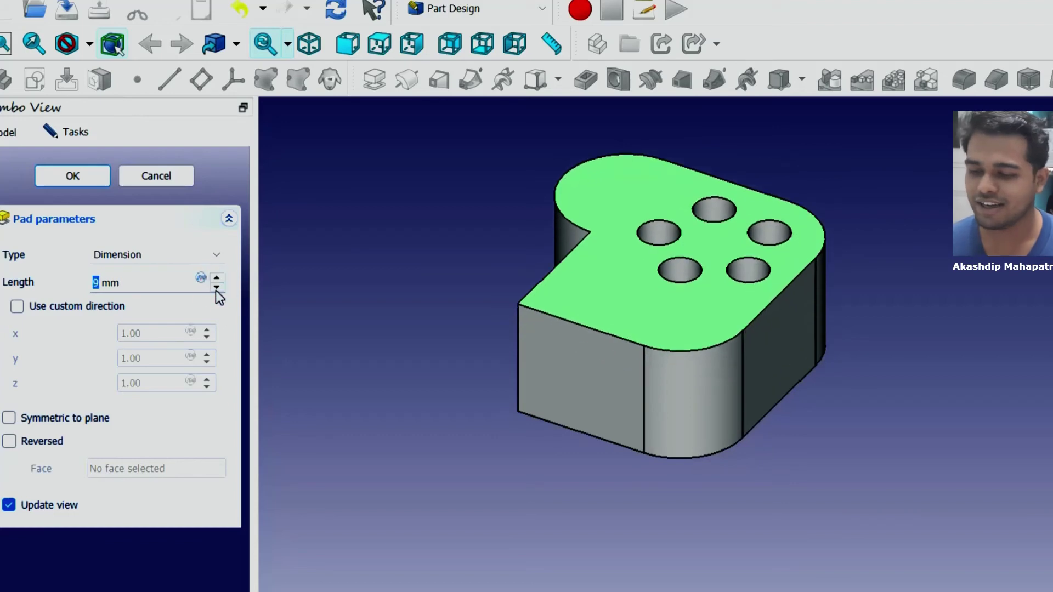
pyautogui.scroll(-2, 217, 287)
pyautogui.scroll(-2, 216, 287)
pyautogui.scroll(-2, 217, 287)
pyautogui.scroll(-2, 217, 286)
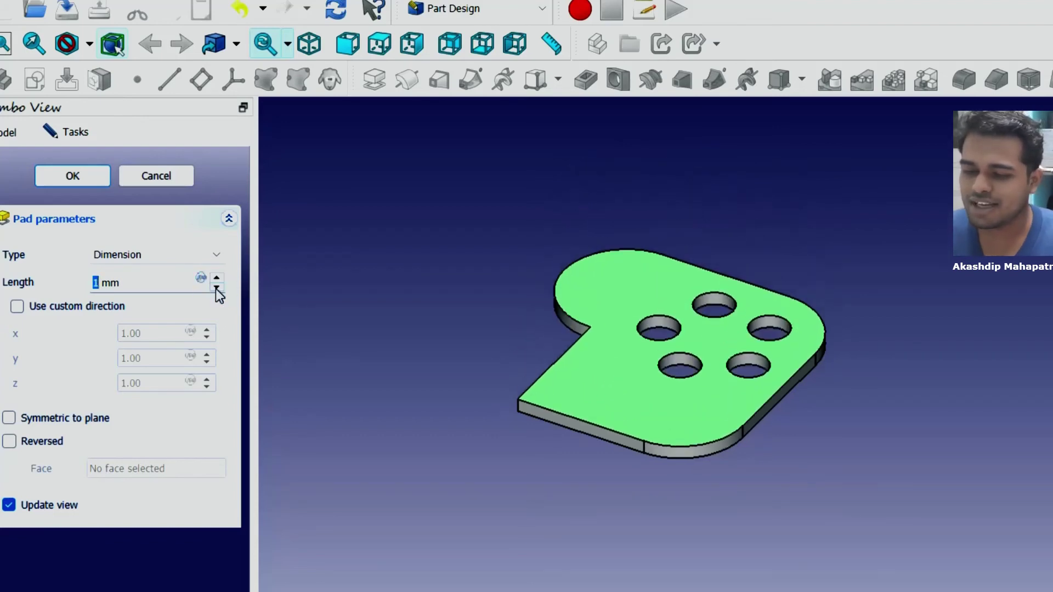
pyautogui.click(216, 278)
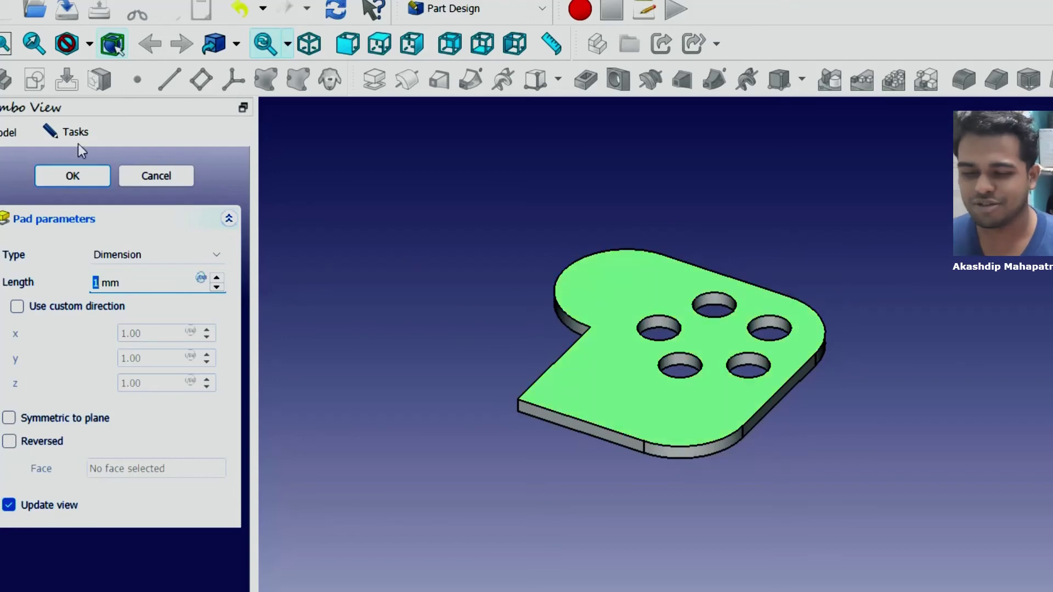
pyautogui.click(73, 175)
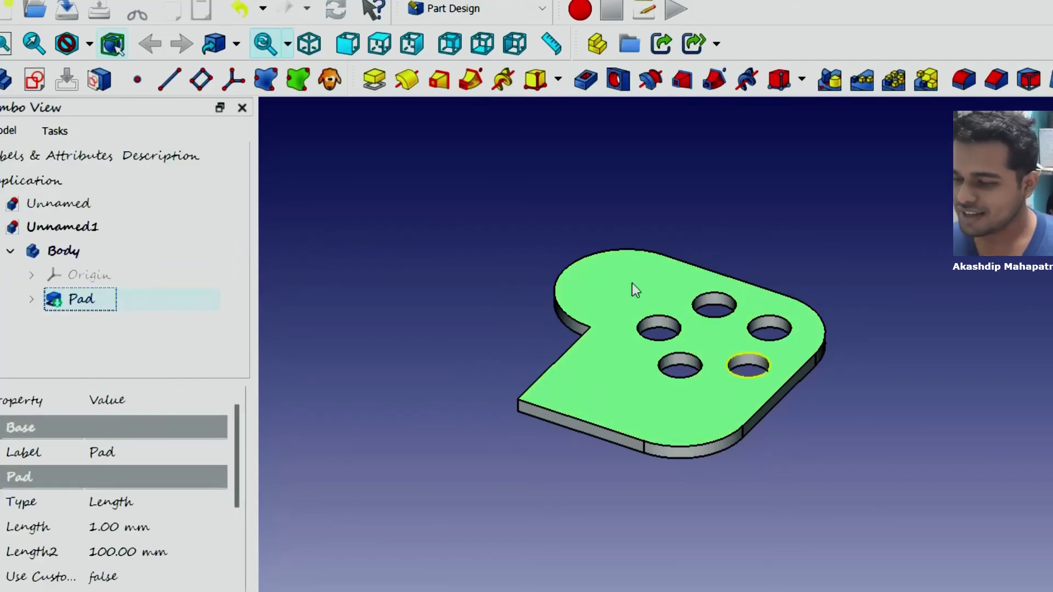
# - Check the plate's Body and Pad, then delete the empty Sketch from Unnamed
pyautogui.click(10, 253)
pyautogui.click(53, 254)
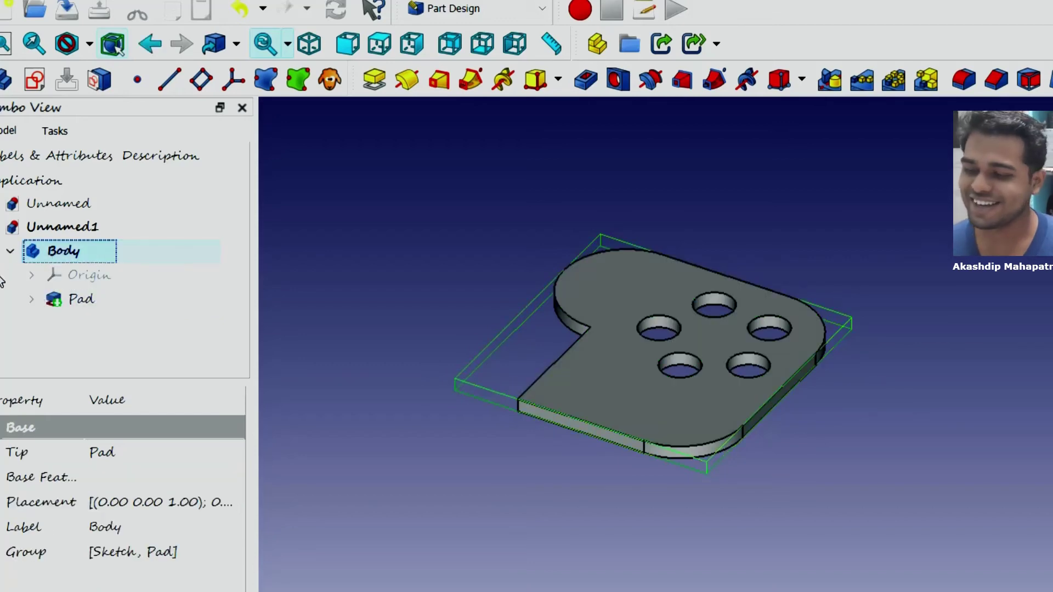
pyautogui.click(64, 301)
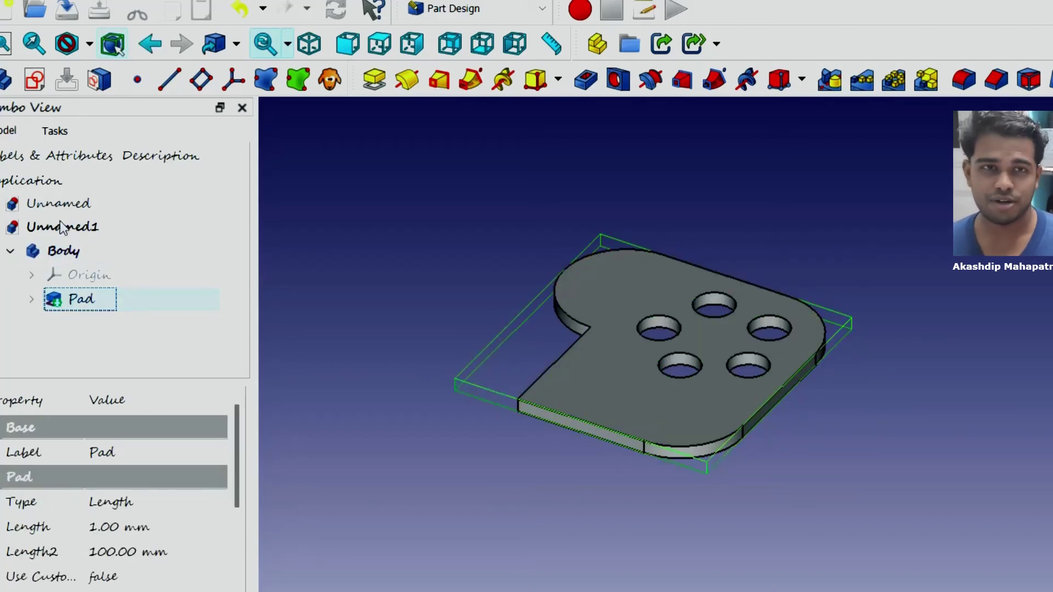
pyautogui.click(3, 203)
pyautogui.click(91, 275)
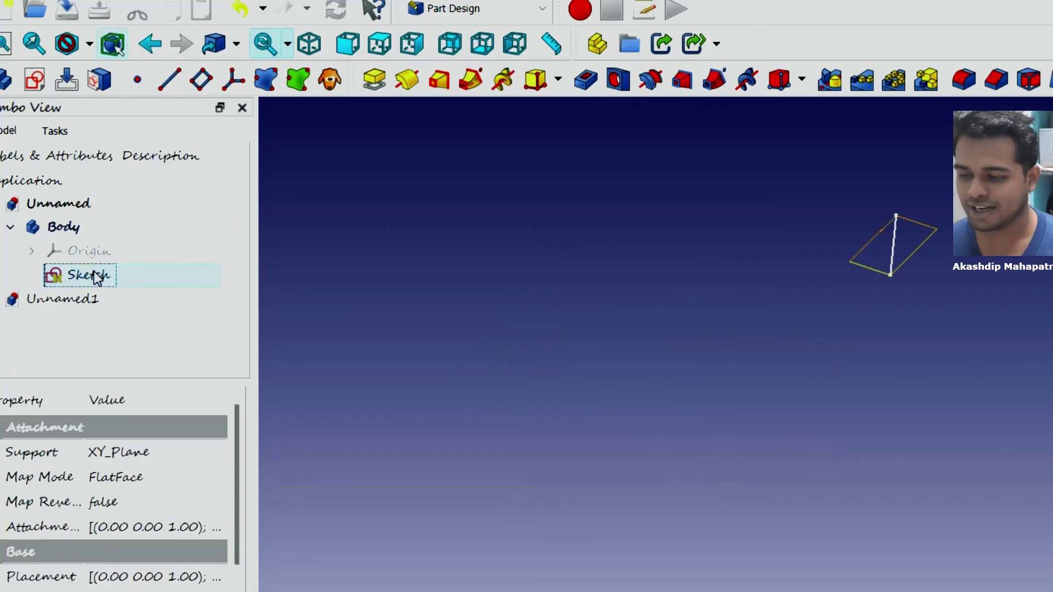
pyautogui.rightClick(96, 278)
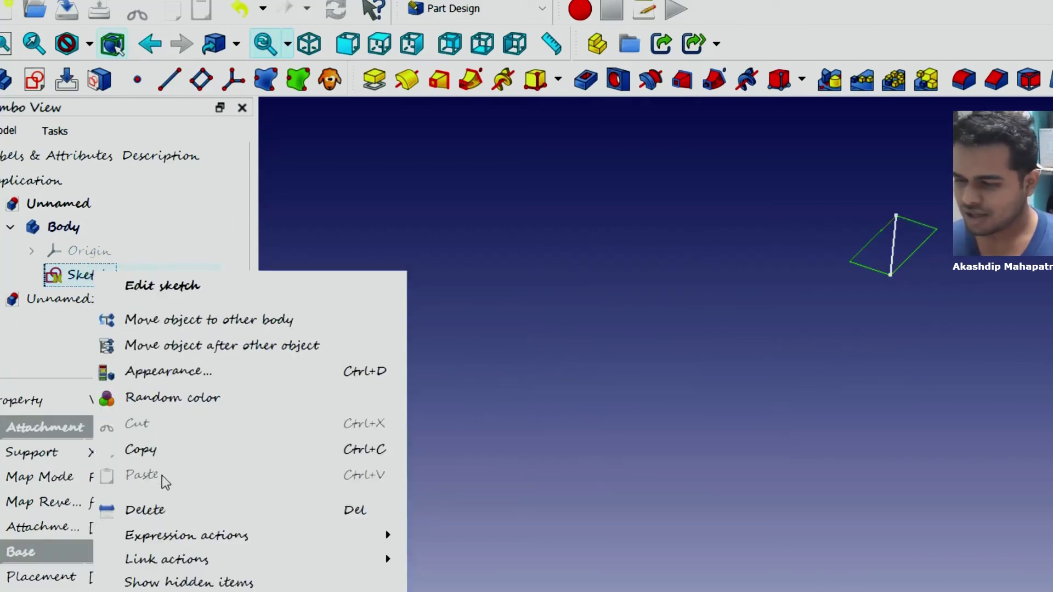
pyautogui.click(164, 510)
# - Switch to the Unnamed1 document and select the plate's Body
pyautogui.click(55, 275)
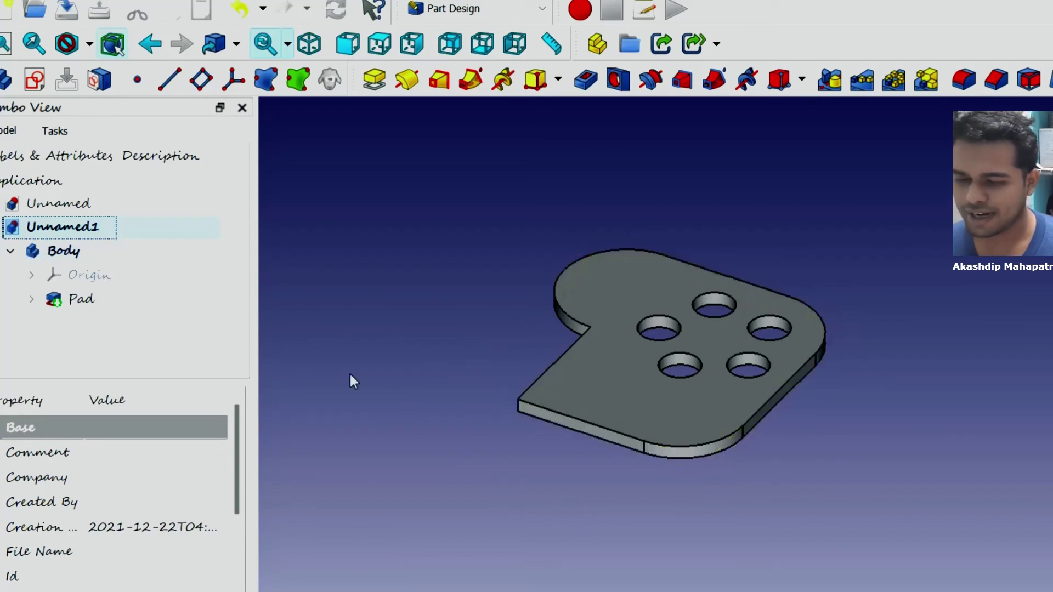
pyautogui.click(75, 310)
pyautogui.click(646, 355)
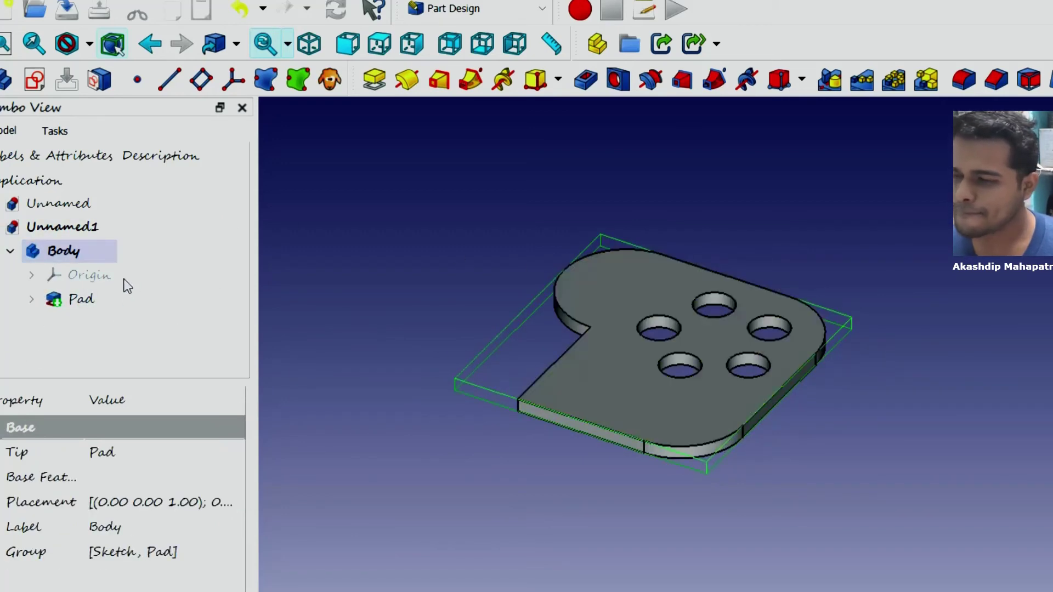
# - Switch to TechDraw and insert a default A4 page for the plate
pyautogui.click(472, 9)
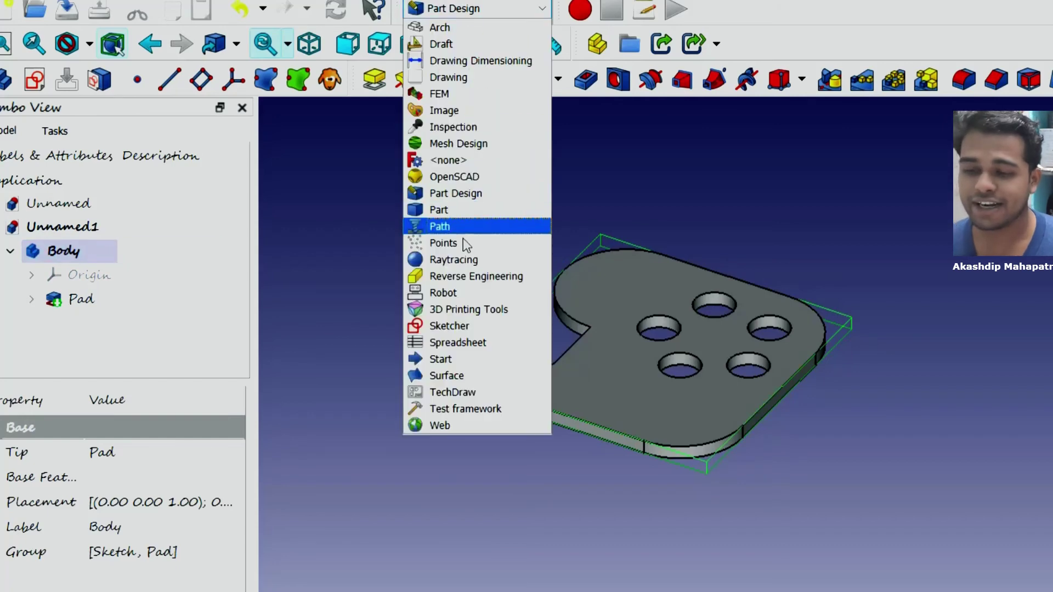
pyautogui.click(540, 392)
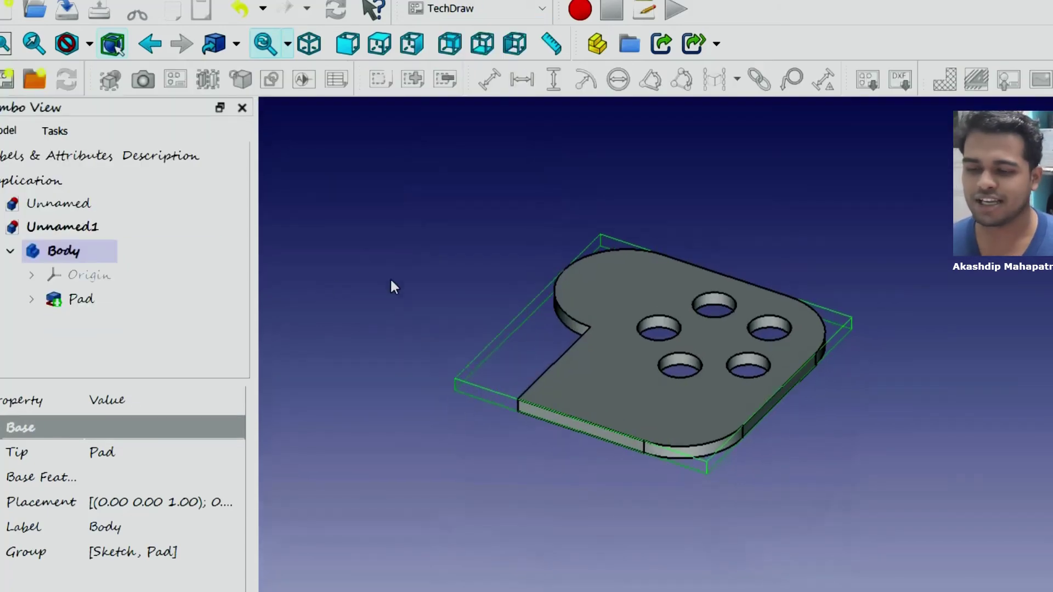
pyautogui.click(82, 299)
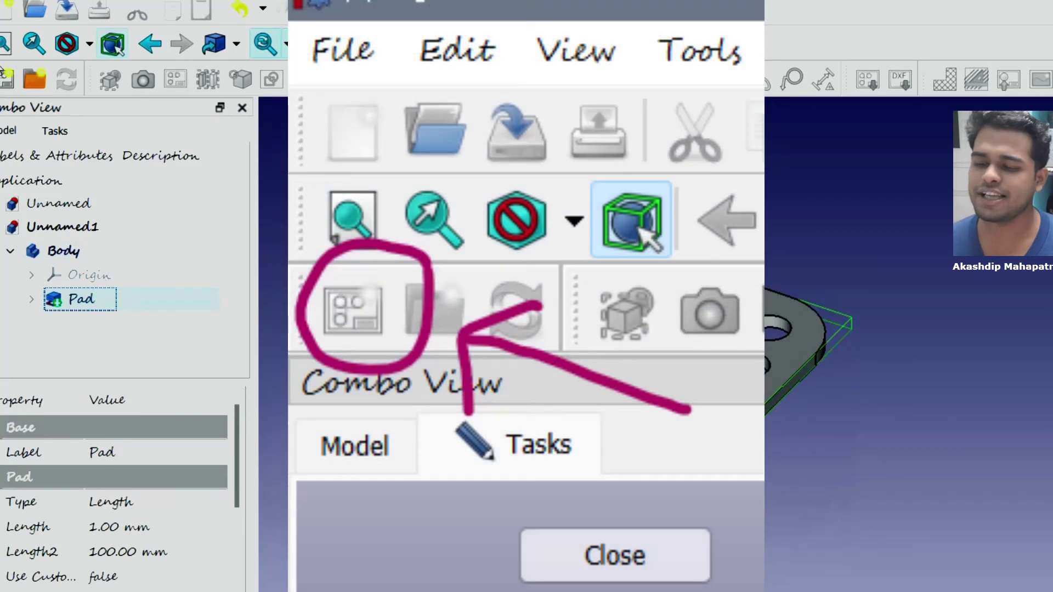
pyautogui.click(10, 81)
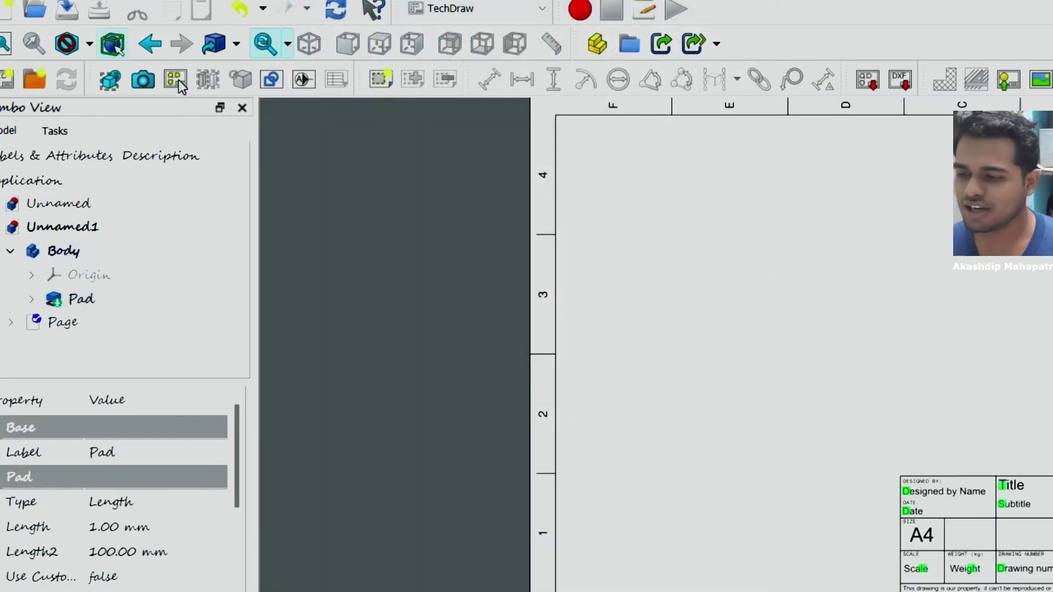
# - Start a projection group of the plate with only the Front view
pyautogui.click(176, 79)
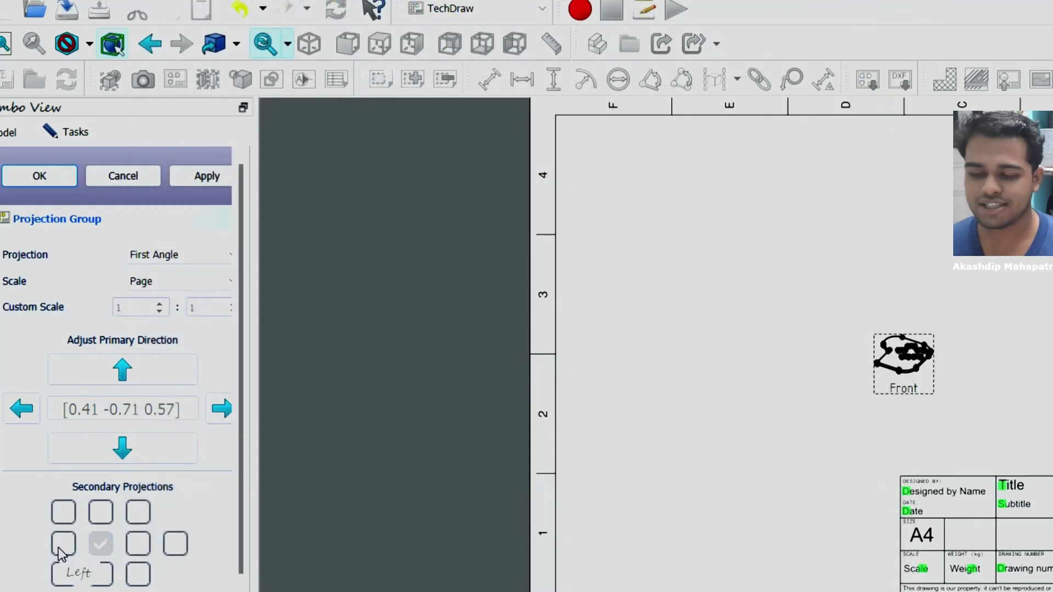
pyautogui.click(60, 546)
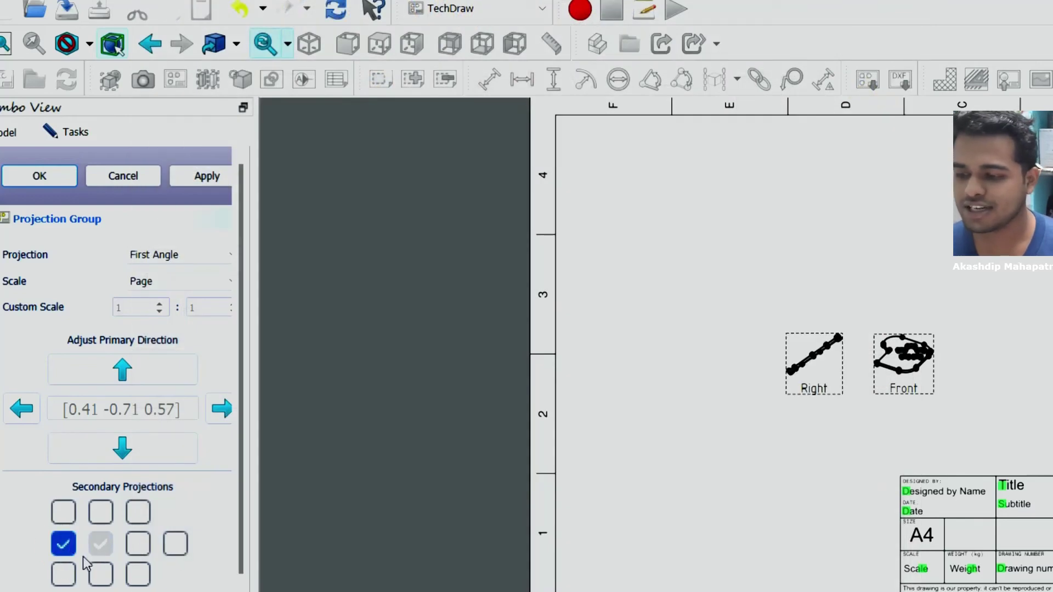
pyautogui.click(65, 544)
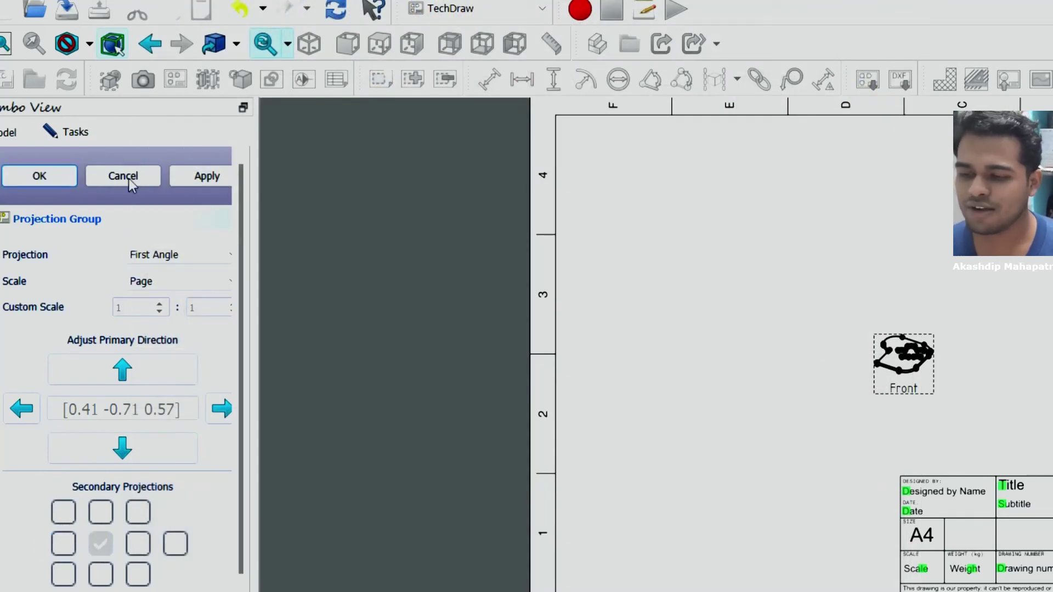
# - Cancel the projection group, then orbit the plate and set it to Top view
pyautogui.click(213, 177)
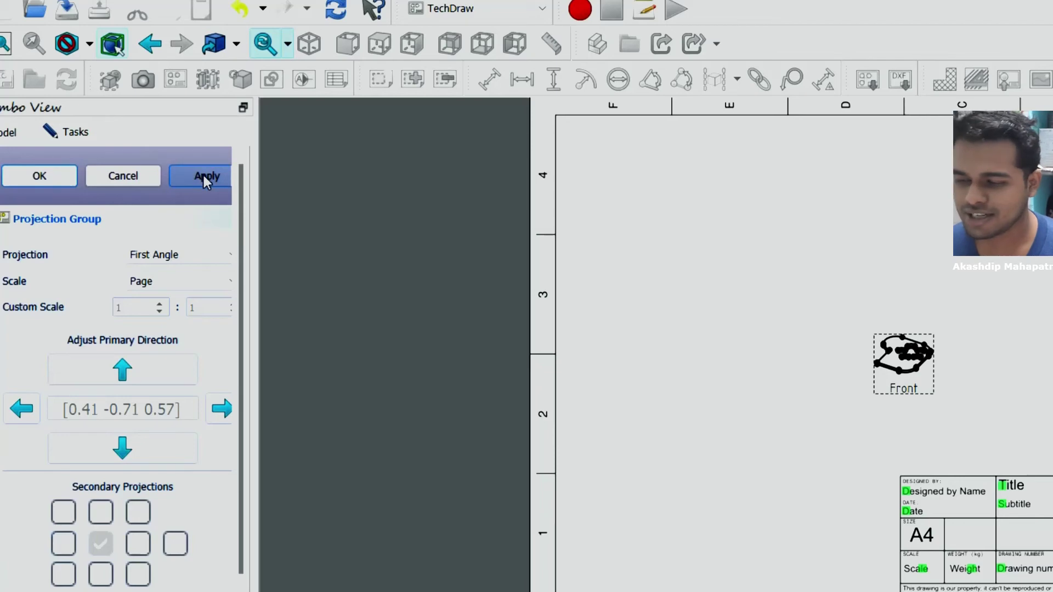
pyautogui.click(116, 176)
pyautogui.doubleClick(61, 251)
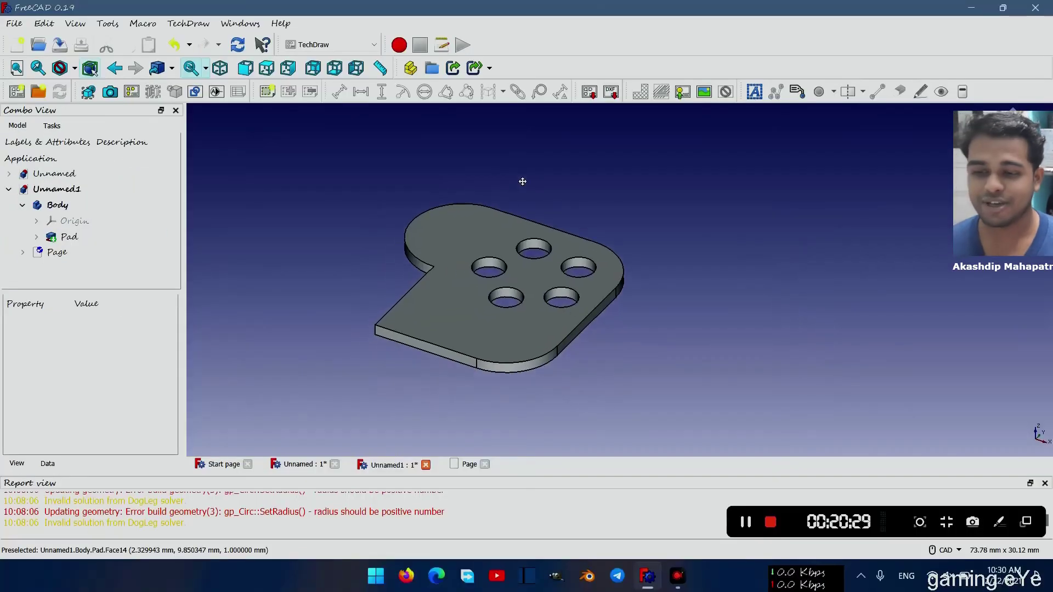
pyautogui.moveTo(524, 183)
pyautogui.mouseDown(button='middle')
pyautogui.moveTo(329, 214)
pyautogui.moveTo(198, 344)
pyautogui.moveTo(459, 352)
pyautogui.moveTo(489, 430)
pyautogui.moveTo(576, 291)
pyautogui.mouseUp(button='middle')
pyautogui.scroll(-3, 576, 290)
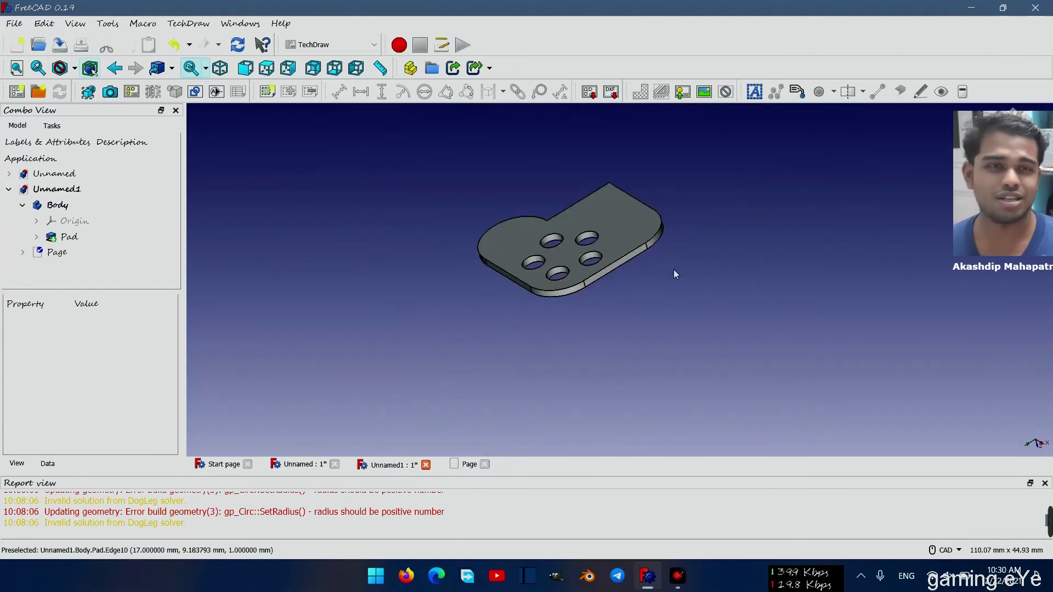
pyautogui.moveTo(677, 274)
pyautogui.mouseDown(button='middle')
pyautogui.moveTo(512, 369)
pyautogui.moveTo(499, 221)
pyautogui.moveTo(600, 252)
pyautogui.moveTo(654, 340)
pyautogui.moveTo(708, 329)
pyautogui.moveTo(625, 294)
pyautogui.moveTo(710, 238)
pyautogui.moveTo(696, 301)
pyautogui.moveTo(570, 268)
pyautogui.mouseUp(button='middle')
pyautogui.moveTo(660, 184)
pyautogui.mouseDown(button='middle')
pyautogui.moveTo(874, 282)
pyautogui.moveTo(512, 366)
pyautogui.moveTo(534, 221)
pyautogui.moveTo(826, 349)
pyautogui.moveTo(411, 157)
pyautogui.moveTo(747, 380)
pyautogui.moveTo(651, 307)
pyautogui.moveTo(847, 388)
pyautogui.moveTo(581, 301)
pyautogui.moveTo(275, 350)
pyautogui.moveTo(51, 415)
pyautogui.moveTo(26, 529)
pyautogui.mouseUp(button='middle')
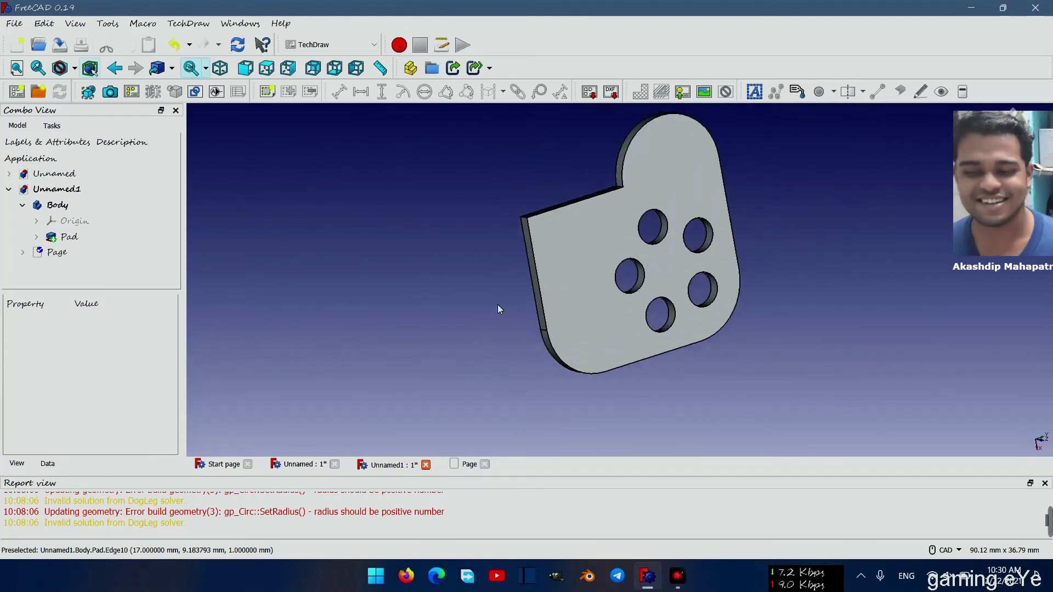
pyautogui.moveTo(498, 308)
pyautogui.mouseDown(button='middle')
pyautogui.moveTo(348, 344)
pyautogui.moveTo(557, 328)
pyautogui.moveTo(324, 412)
pyautogui.moveTo(402, 310)
pyautogui.moveTo(515, 315)
pyautogui.moveTo(313, 335)
pyautogui.moveTo(253, 367)
pyautogui.moveTo(338, 383)
pyautogui.moveTo(522, 369)
pyautogui.moveTo(590, 378)
pyautogui.moveTo(548, 303)
pyautogui.moveTo(308, 298)
pyautogui.moveTo(947, 324)
pyautogui.moveTo(766, 176)
pyautogui.moveTo(512, 299)
pyautogui.moveTo(783, 263)
pyautogui.moveTo(470, 369)
pyautogui.moveTo(607, 312)
pyautogui.moveTo(590, 303)
pyautogui.moveTo(493, 324)
pyautogui.moveTo(513, 310)
pyautogui.moveTo(782, 326)
pyautogui.moveTo(825, 282)
pyautogui.moveTo(920, 293)
pyautogui.moveTo(724, 216)
pyautogui.moveTo(487, 300)
pyautogui.moveTo(549, 291)
pyautogui.mouseUp(button='middle')
pyautogui.press('2')
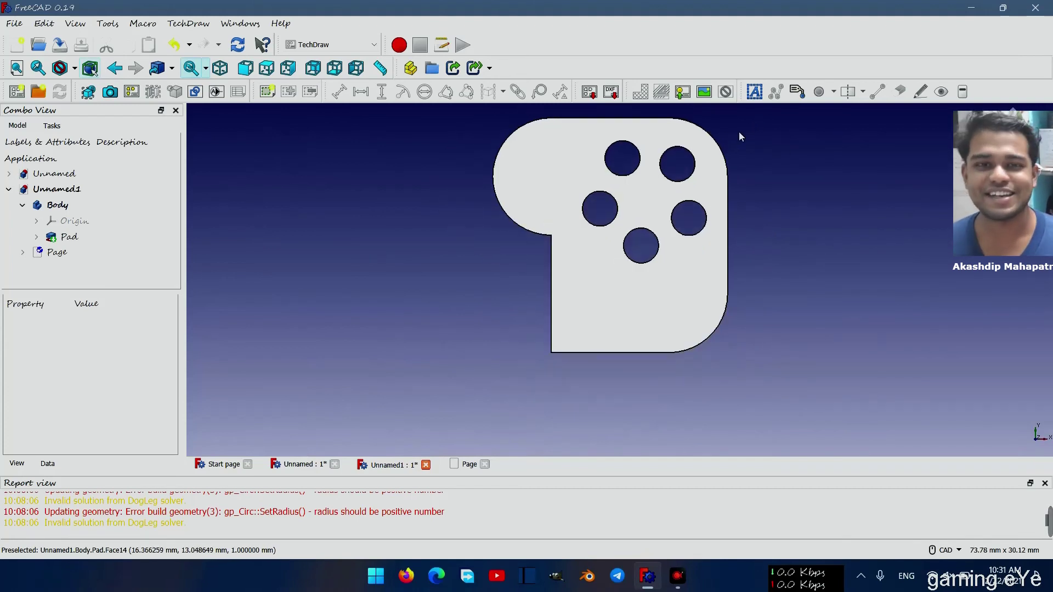
# - Put the plate in Top view and insert a projection group with its Front view
pyautogui.doubleClick(57, 251)
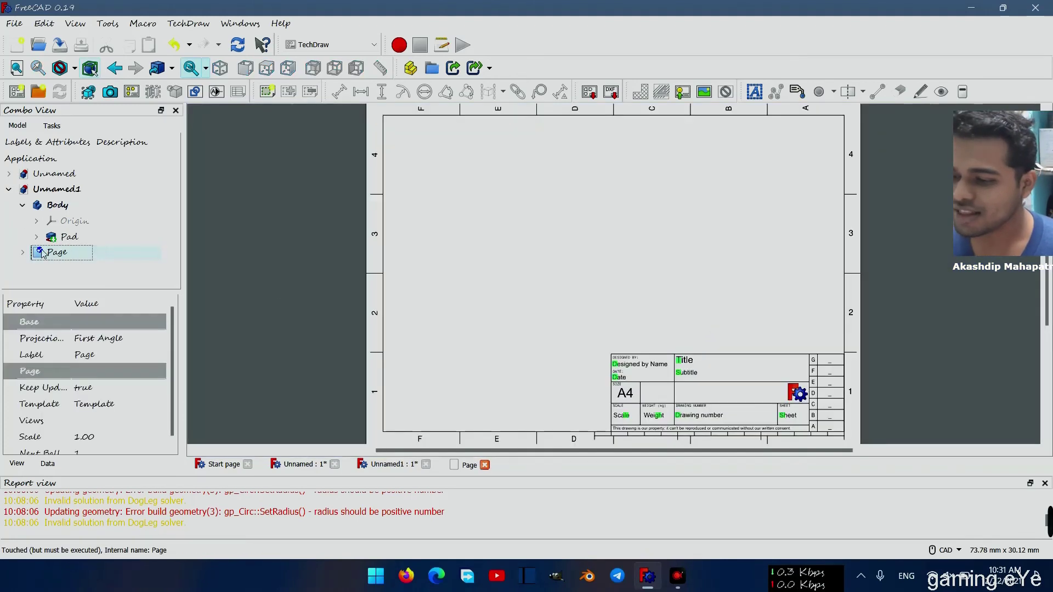
pyautogui.click(55, 206)
pyautogui.click(221, 69)
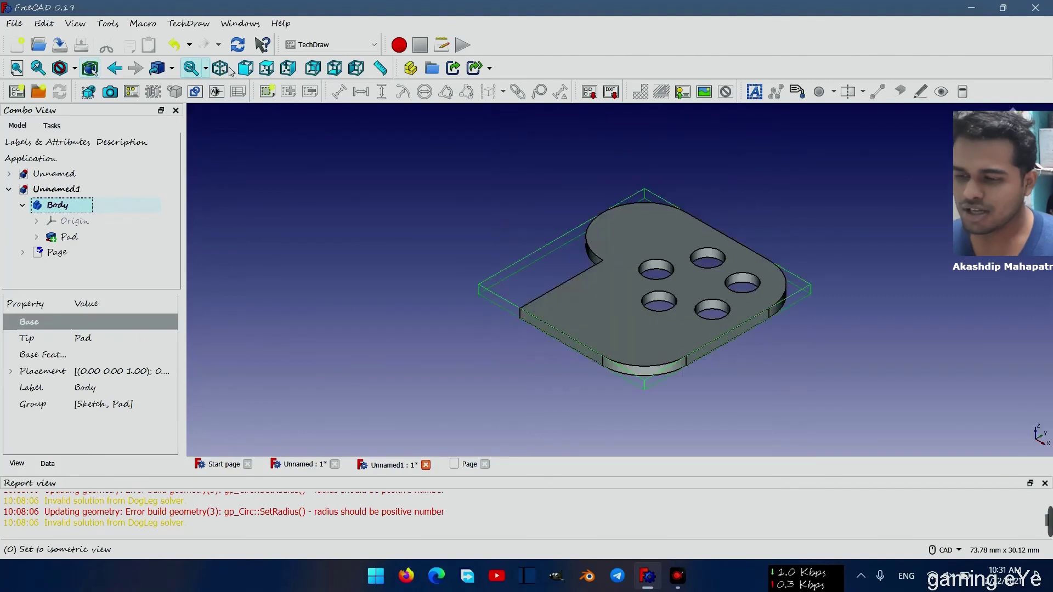
pyautogui.click(250, 72)
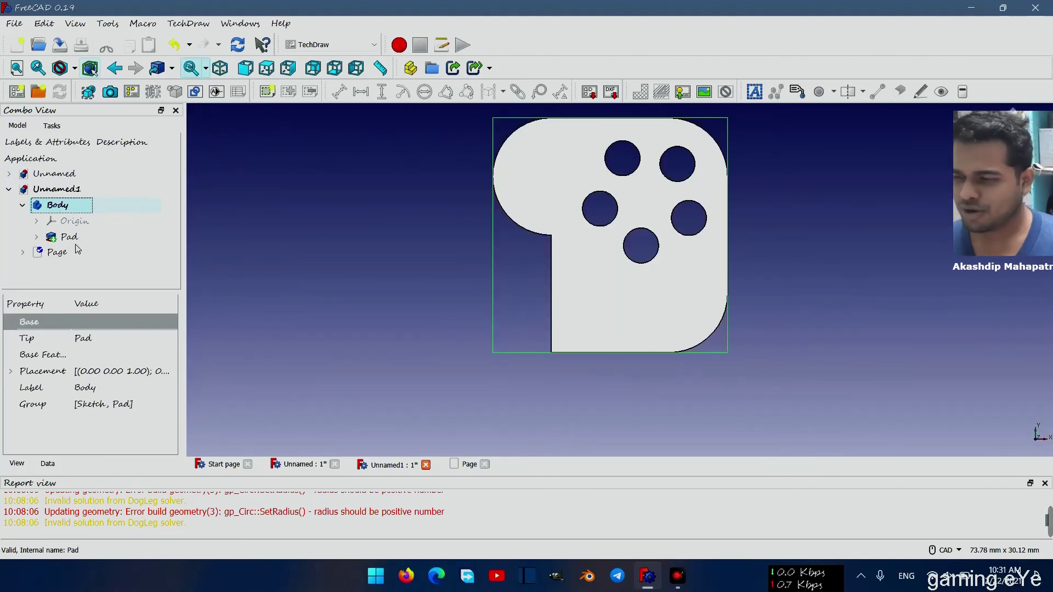
pyautogui.click(131, 91)
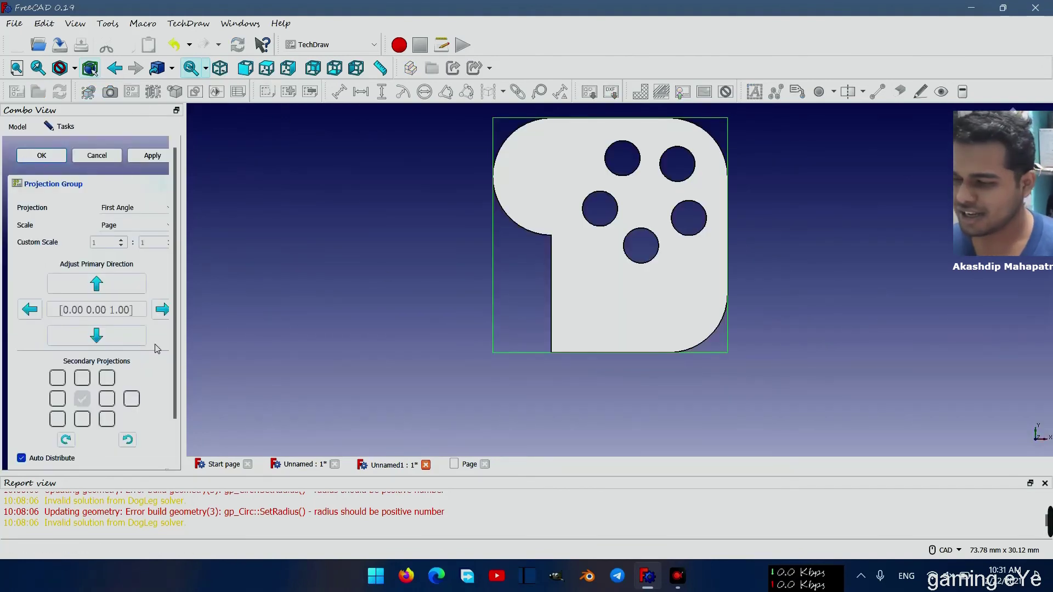
pyautogui.click(54, 157)
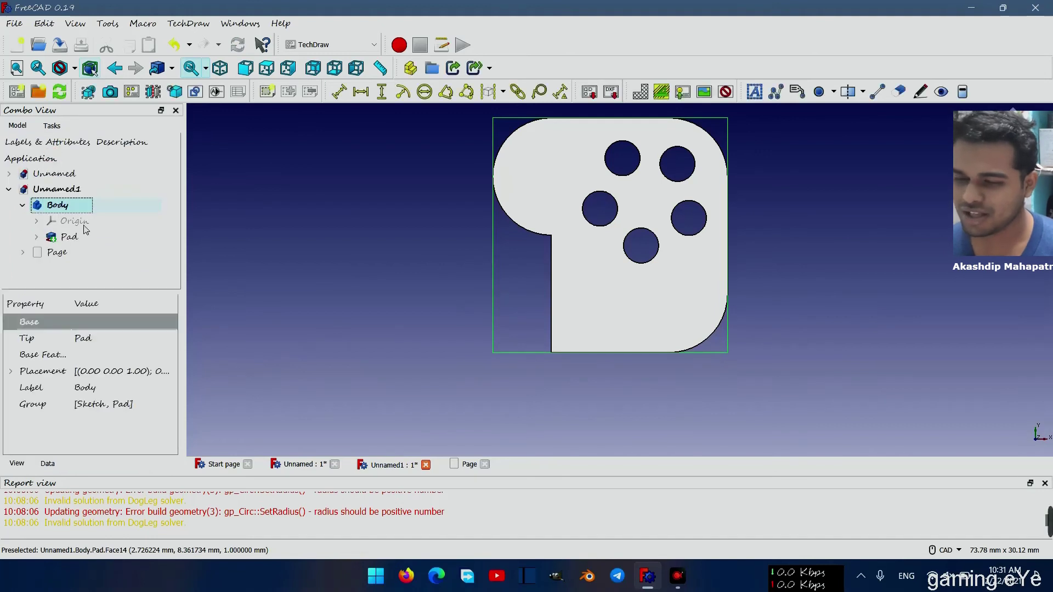
# - Position the Front view near the upper middle of the A4 page
pyautogui.doubleClick(64, 254)
pyautogui.moveTo(630, 305); pyautogui.dragTo(643, 309)
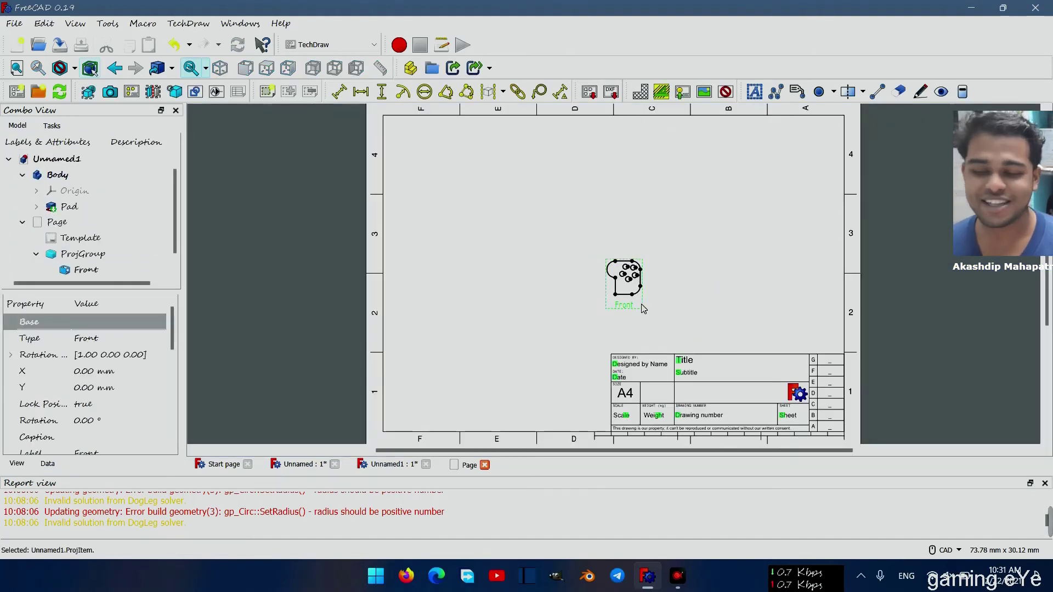
pyautogui.scroll(-5, 77, 384)
pyautogui.scroll(2, 77, 387)
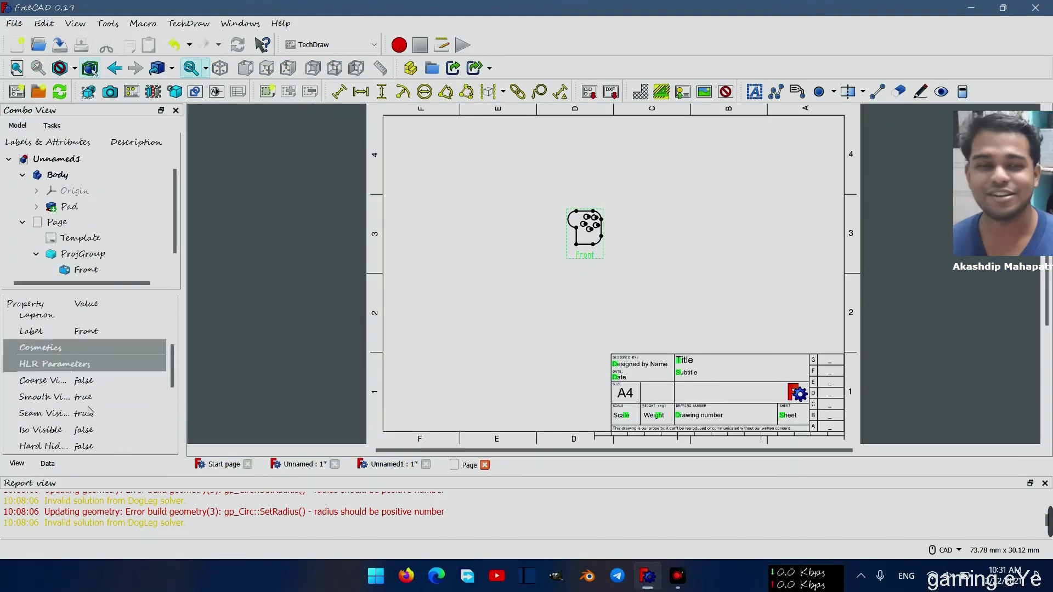
pyautogui.scroll(3, 75, 388)
pyautogui.click(437, 577)
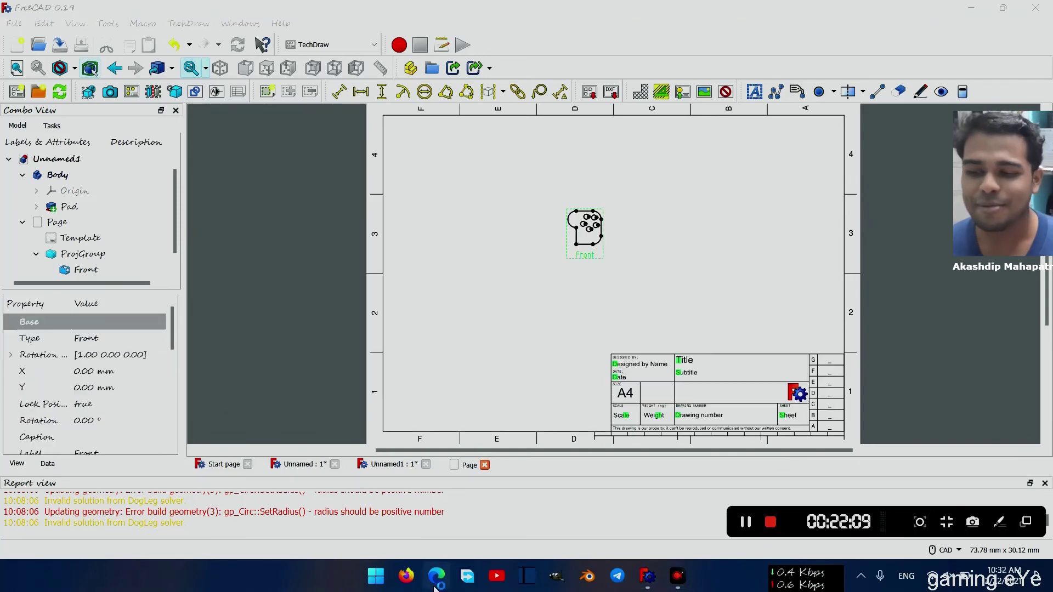
# - In the browser, go to YouTube and open the tutorial author's channel
pyautogui.click(436, 576)
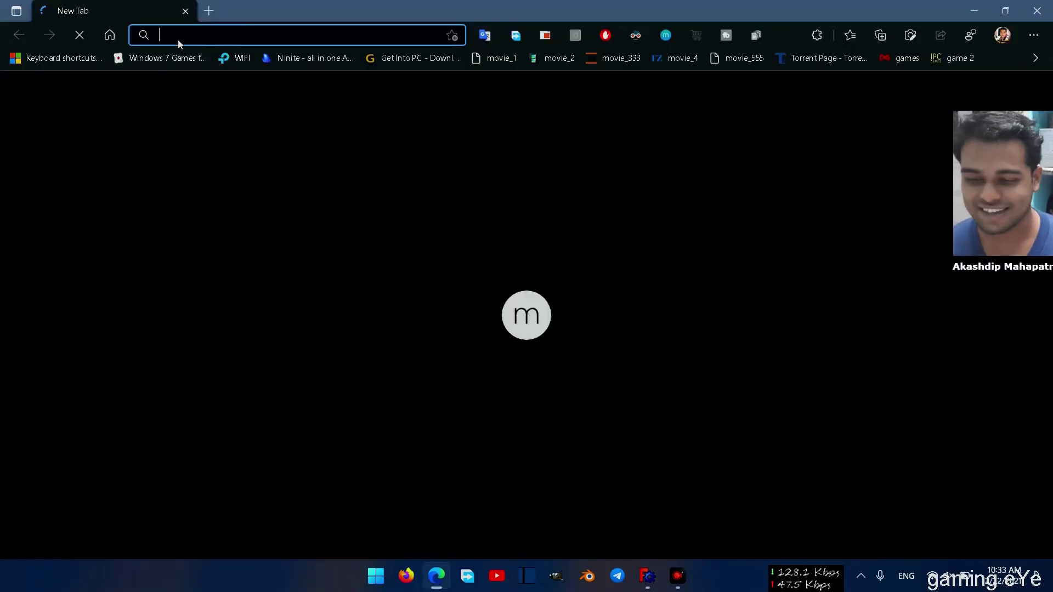
pyautogui.hotkey('alt', 'Tab')
pyautogui.click(446, 576)
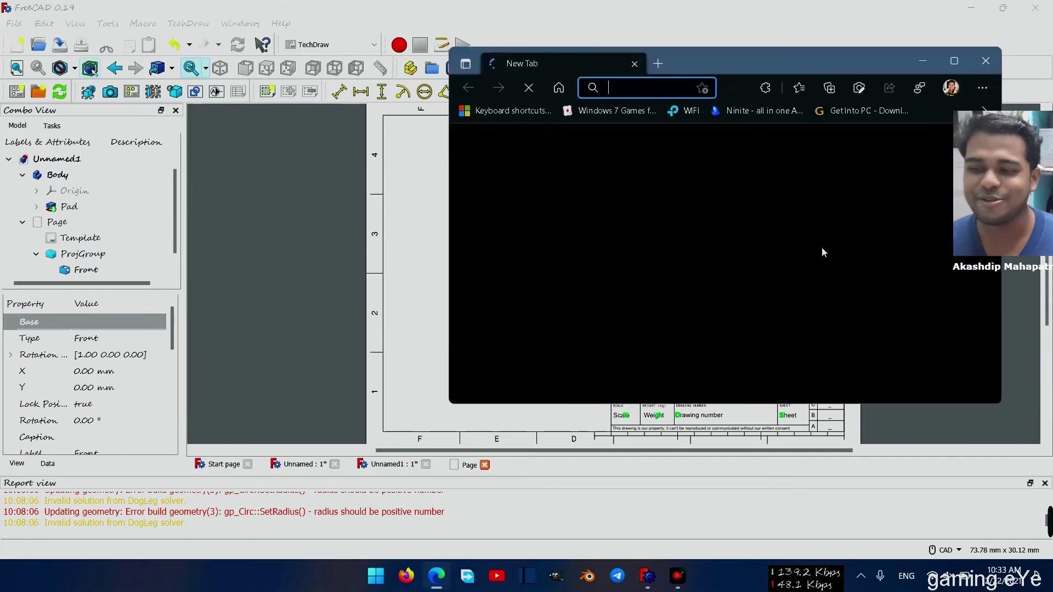
pyautogui.click(222, 38)
pyautogui.write('y')
pyautogui.press('Return')
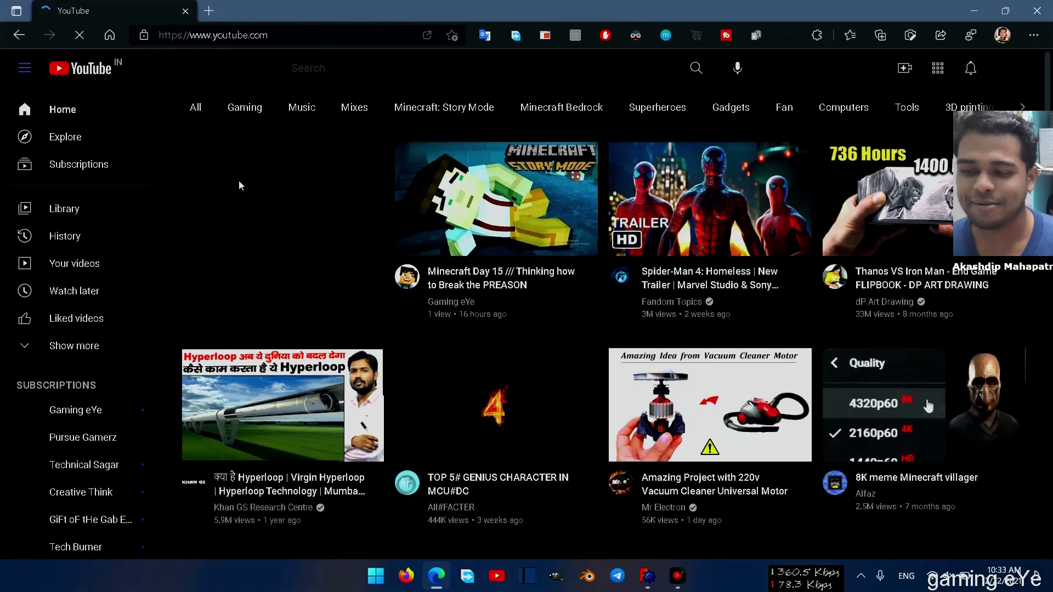
pyautogui.click(381, 68)
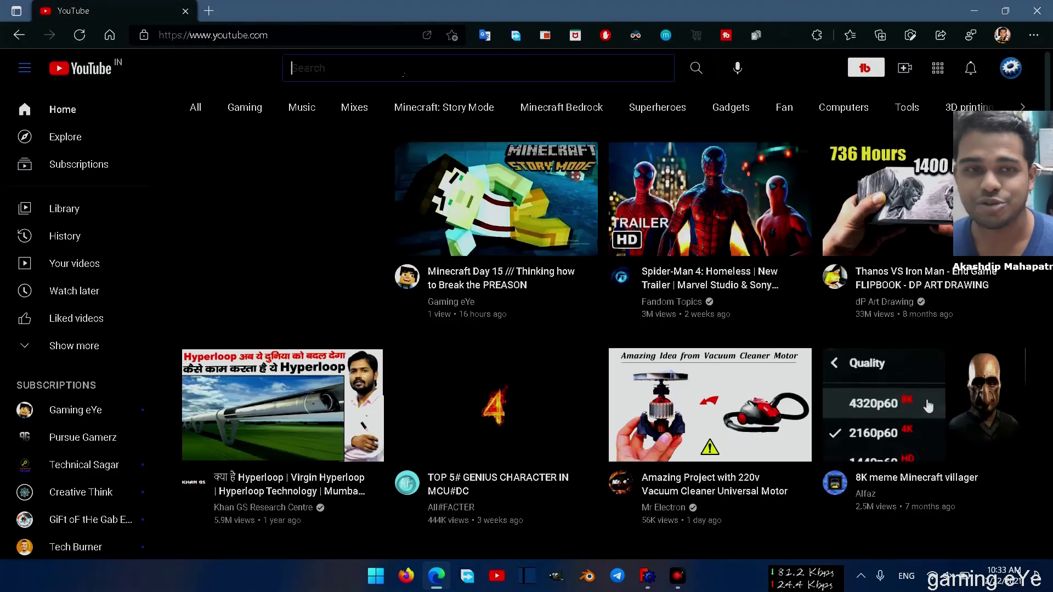
pyautogui.write('akash aot')
pyautogui.press('Return')
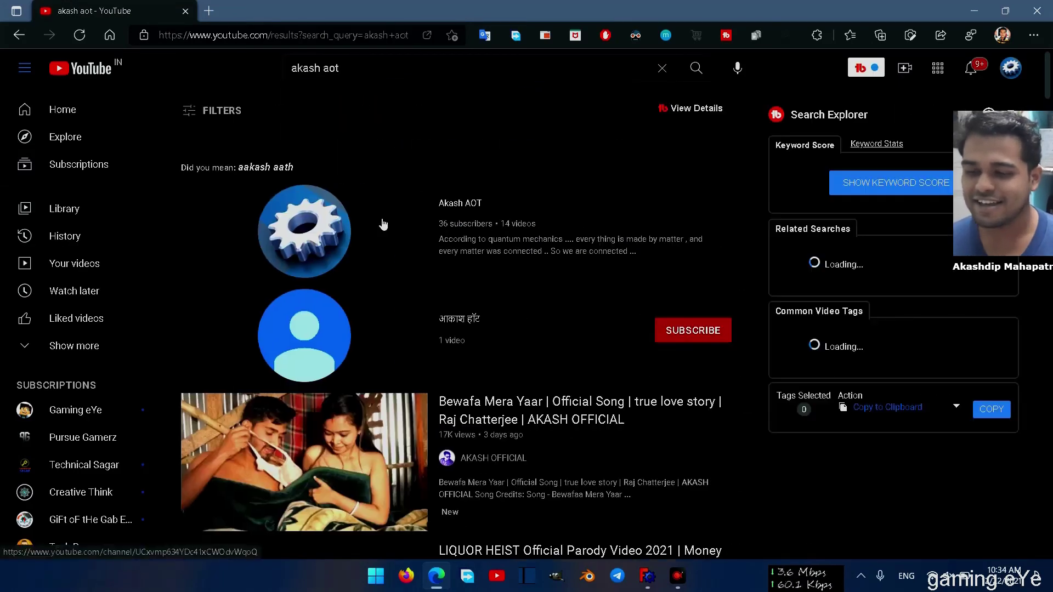
pyautogui.click(380, 225)
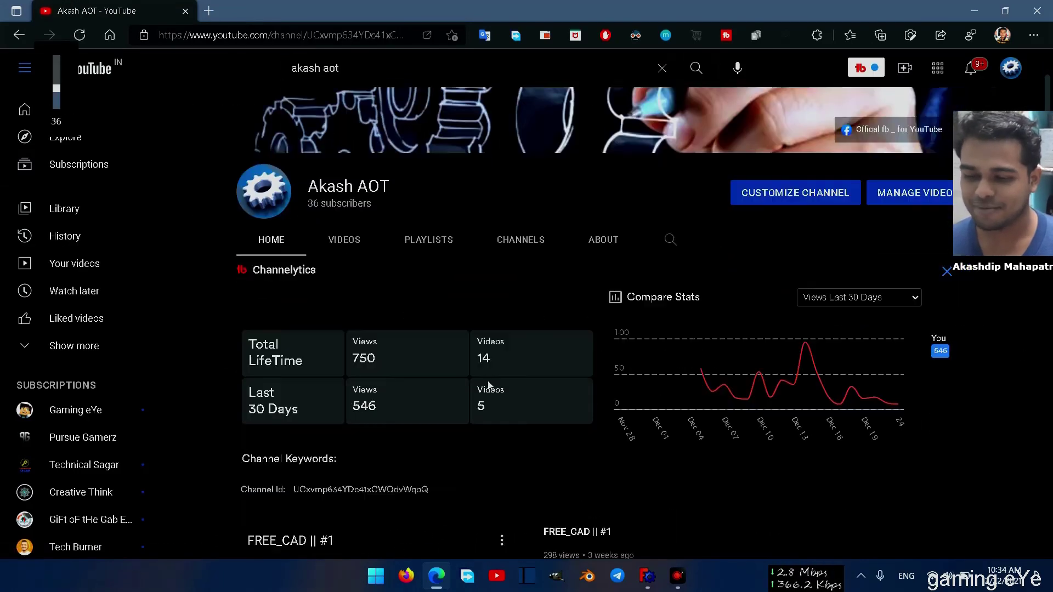
# - Play the 'SIZE, SCEL & TITAL NAME to Pdf' video and rewind it to 0:25
pyautogui.scroll(-6, 628, 412)
pyautogui.click(729, 419)
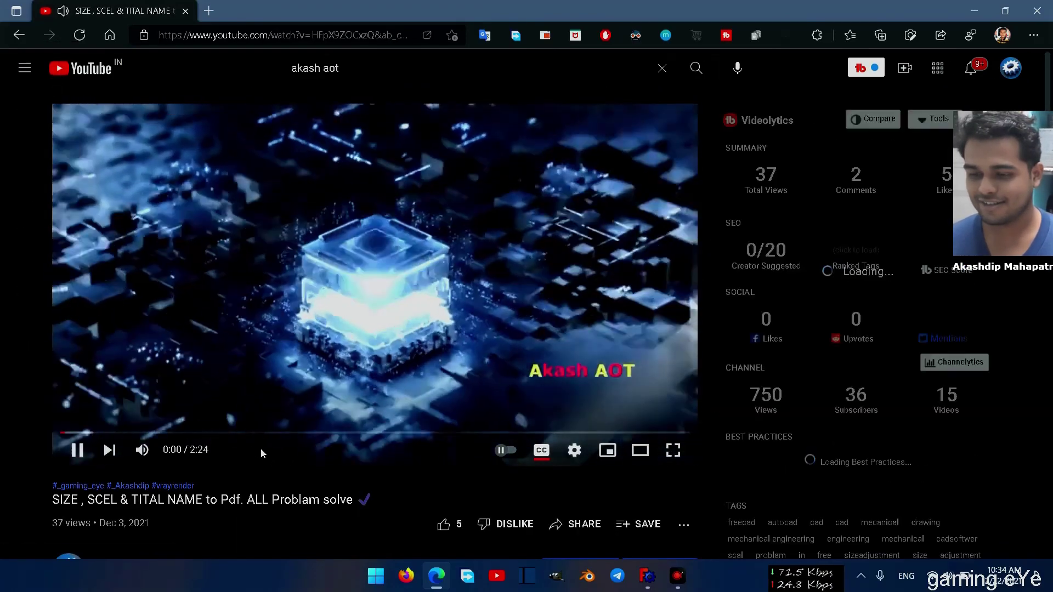
pyautogui.press('l')
pyautogui.press('Right')
pyautogui.press('Right')
pyautogui.press('Right')
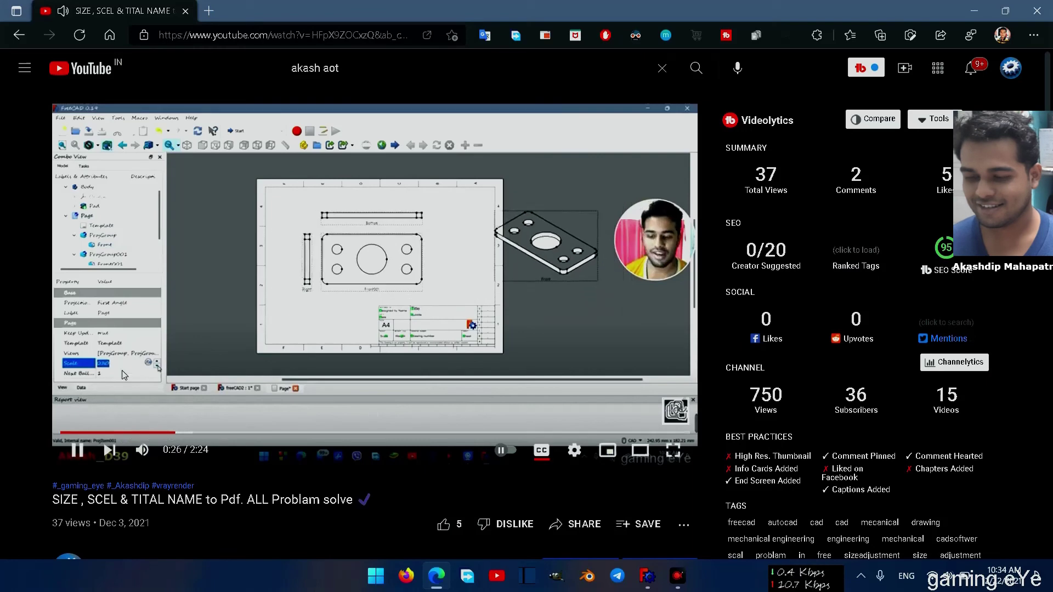
pyautogui.moveTo(194, 434); pyautogui.dragTo(169, 435)
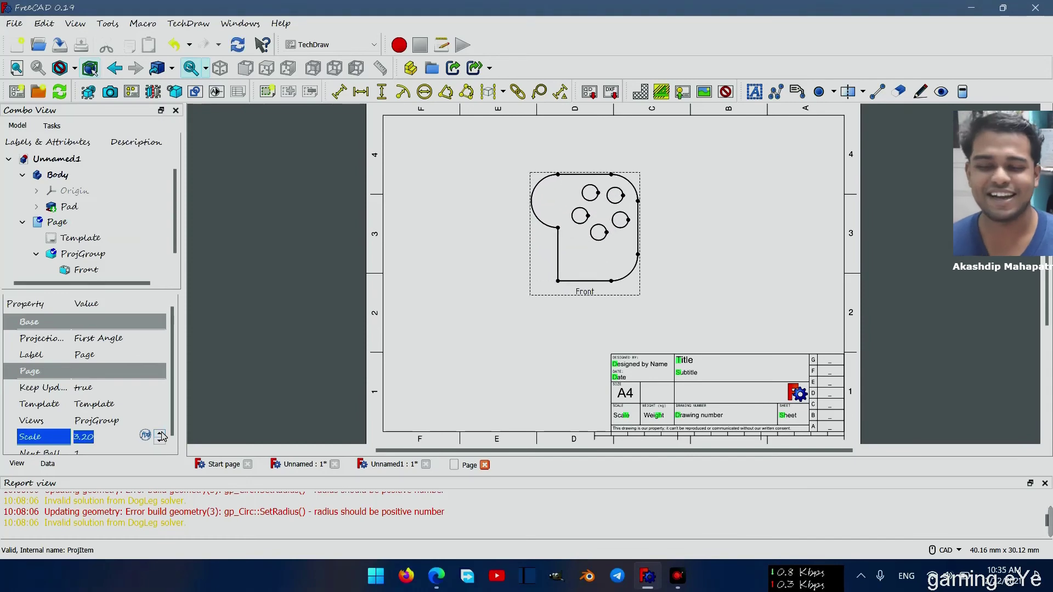
# - Raise the page scale to 6.10 and add two 90° angle dimensions at the bottom corners
pyautogui.click(161, 433)
pyautogui.click(197, 228)
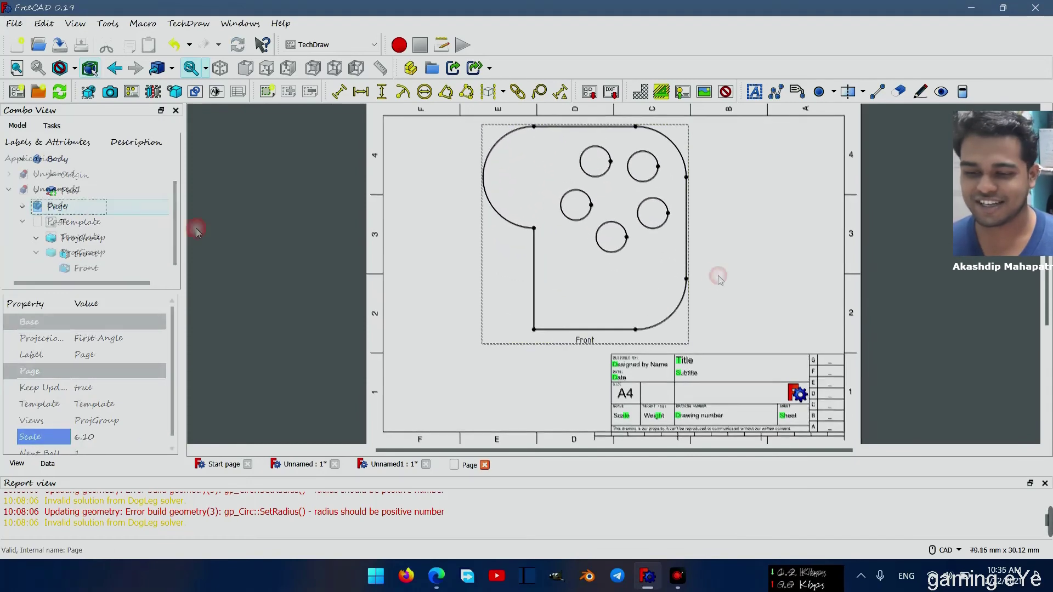
pyautogui.click(534, 305)
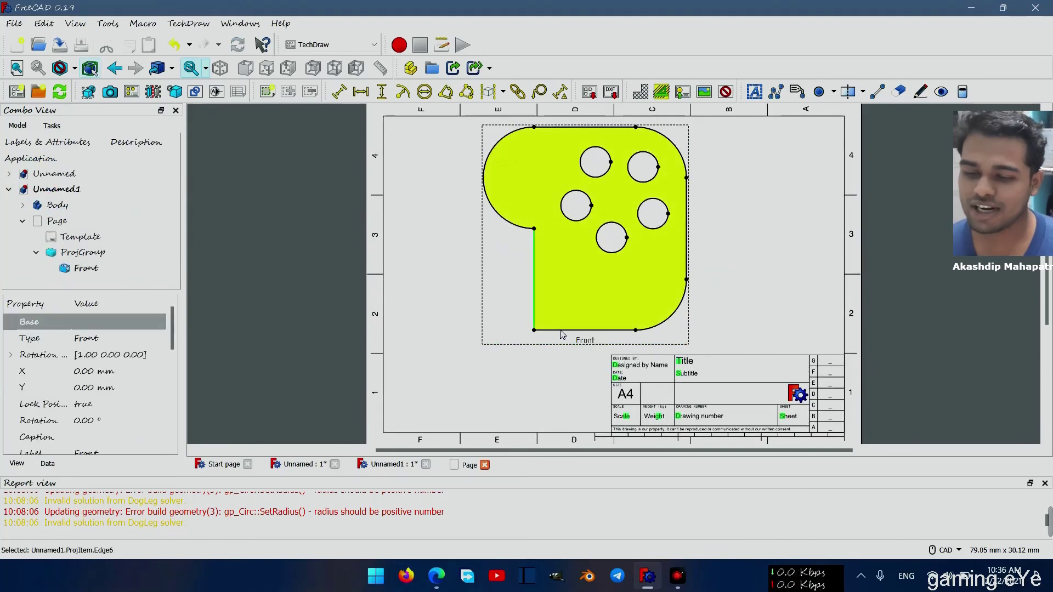
pyautogui.keyDown('ctrl'); pyautogui.click(561, 331); pyautogui.keyUp('ctrl')
pyautogui.click(446, 93)
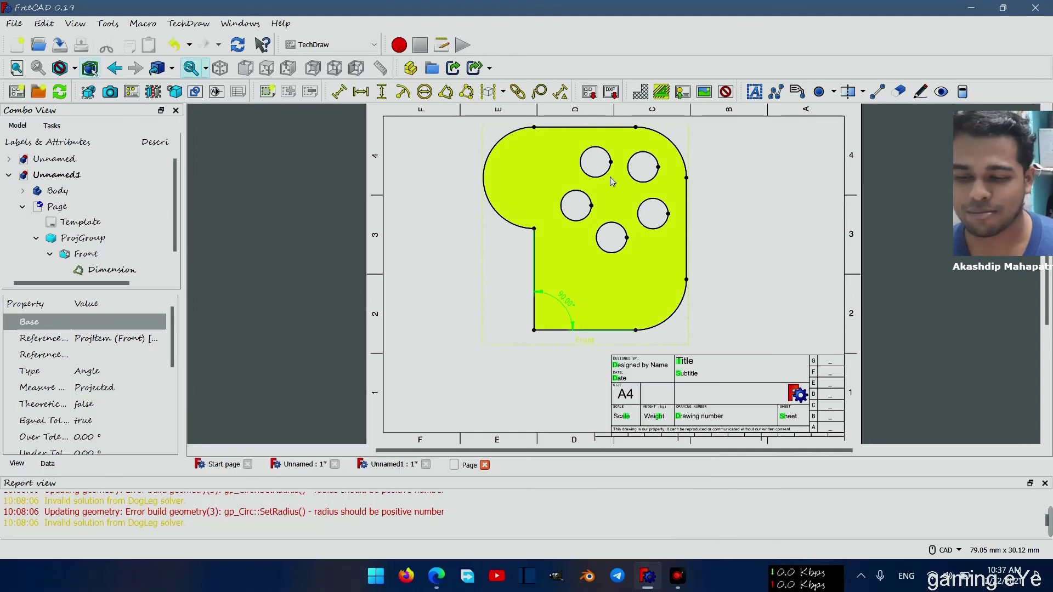
pyautogui.click(687, 230)
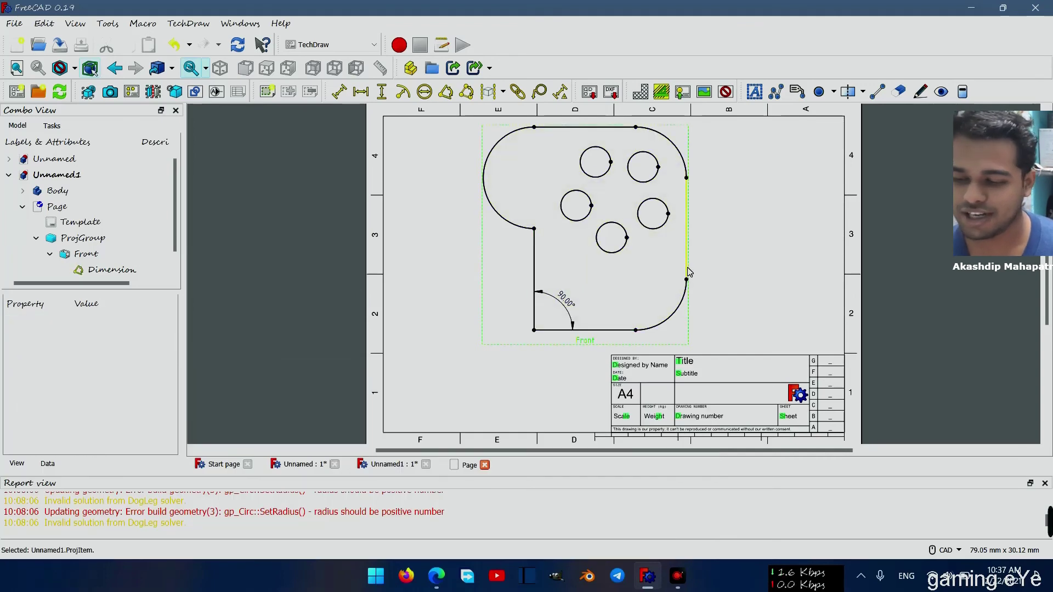
pyautogui.keyDown('ctrl'); pyautogui.click(622, 331); pyautogui.keyUp('ctrl')
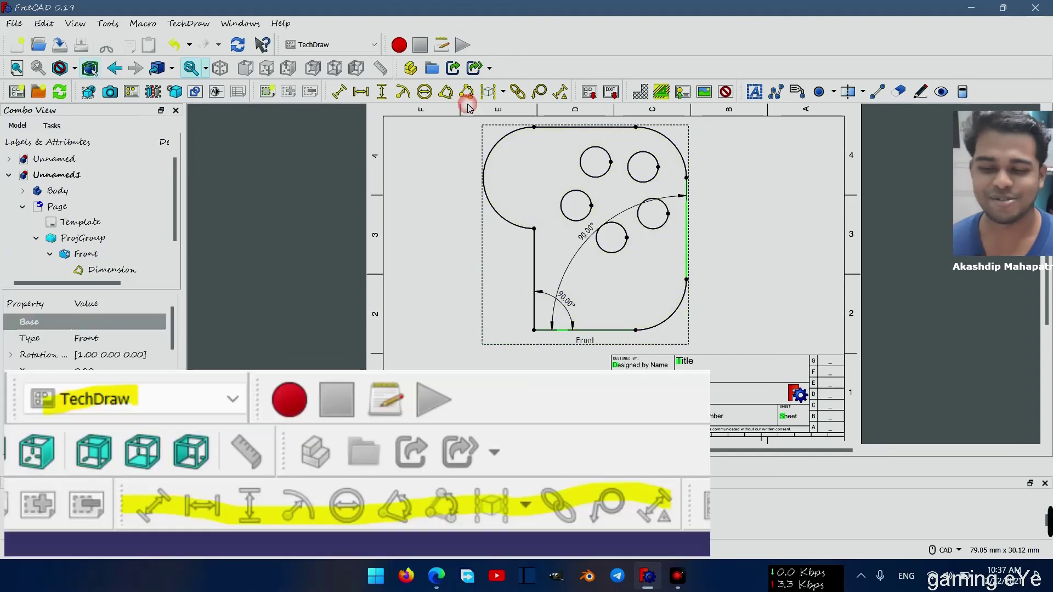
pyautogui.click(466, 93)
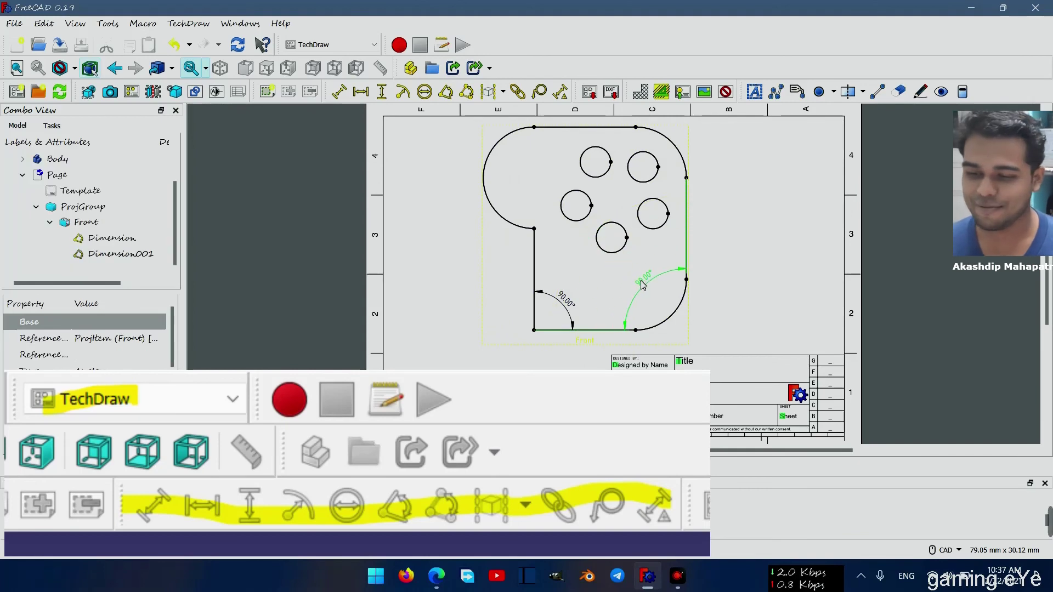
# - Add the R5.00 radius dimension to the hole and edit the 10.00 length dimension
pyautogui.click(614, 253)
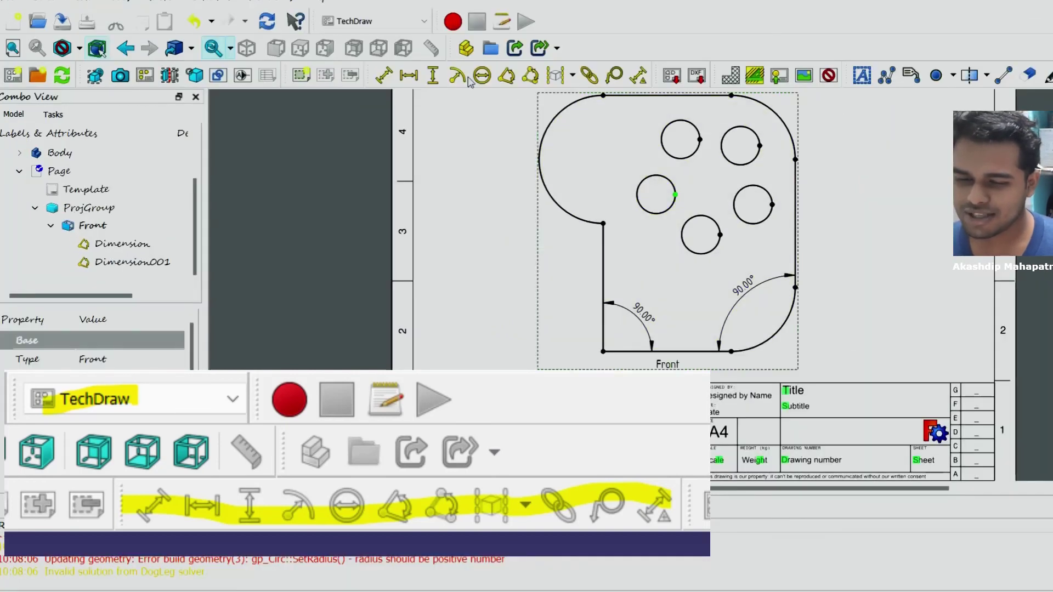
pyautogui.click(465, 78)
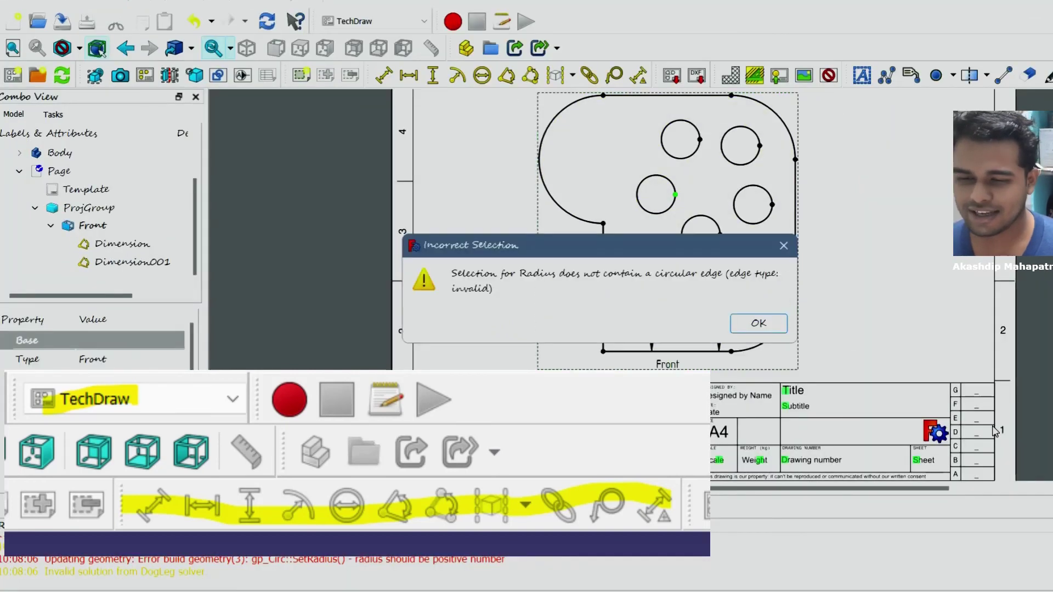
pyautogui.click(761, 325)
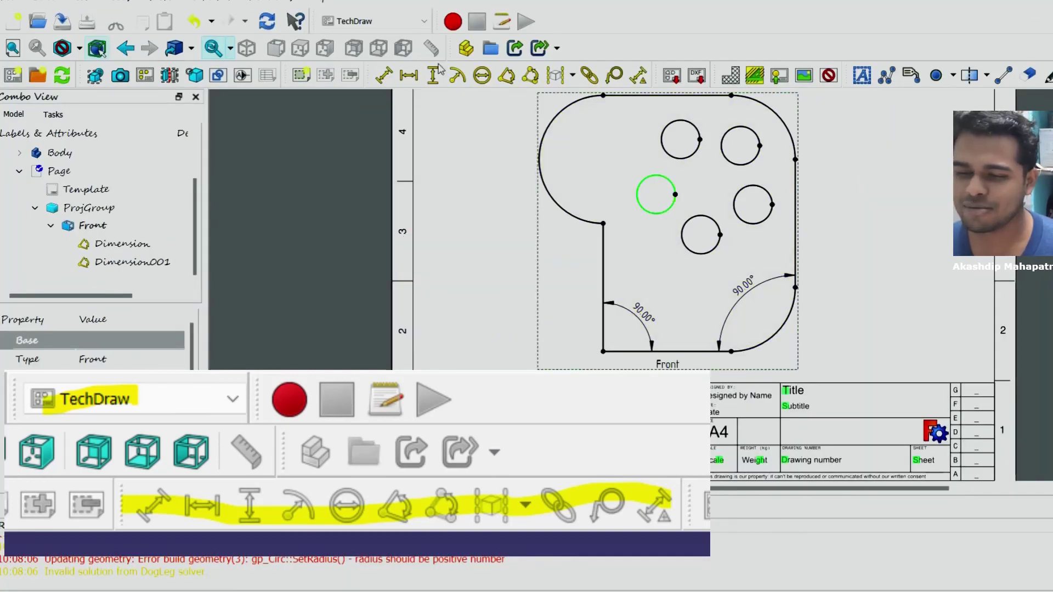
pyautogui.click(457, 75)
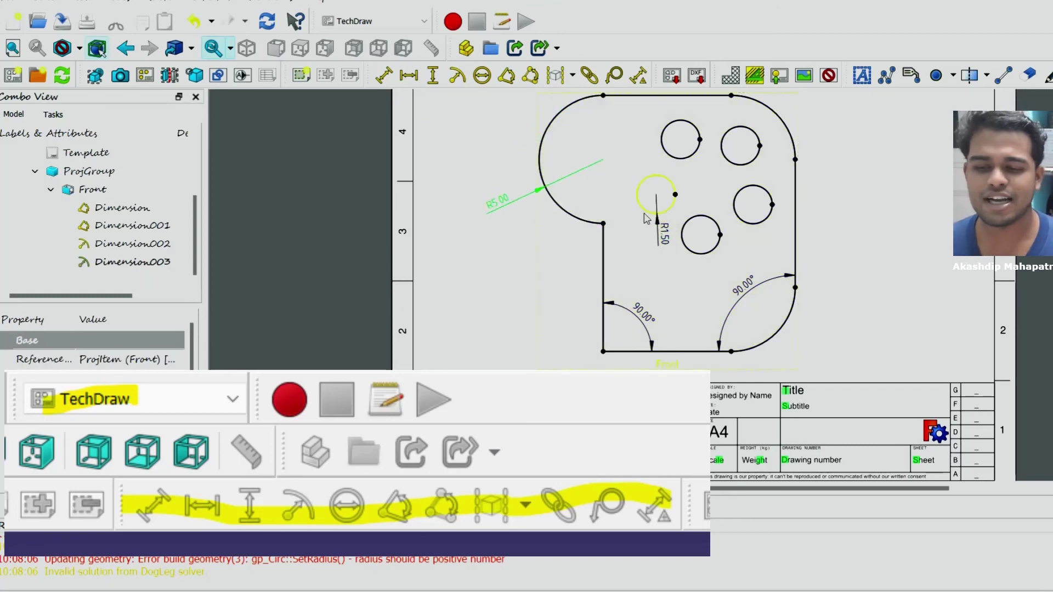
pyautogui.click(735, 214)
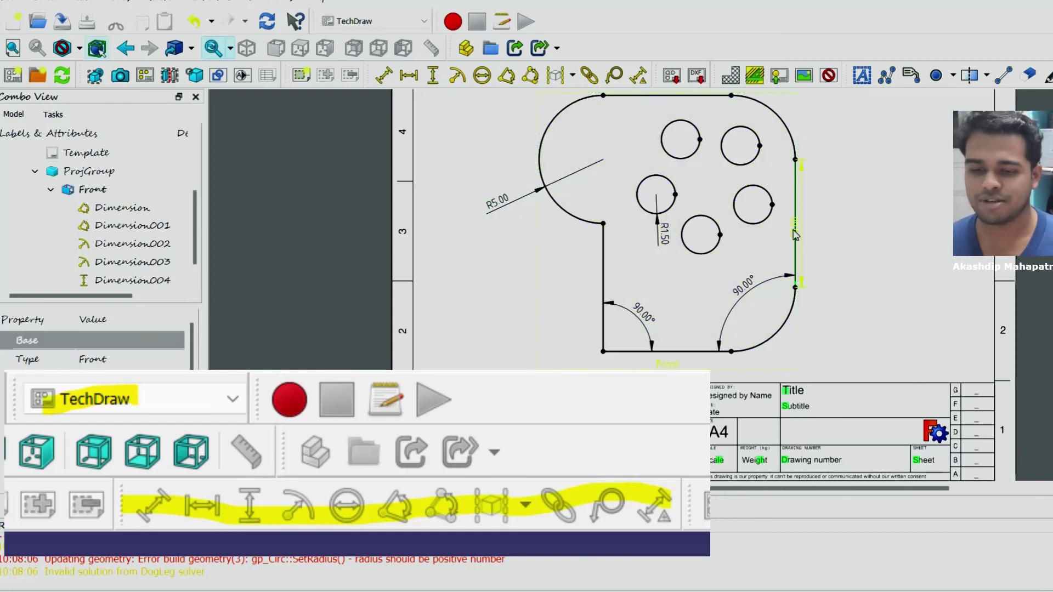
pyautogui.doubleClick(818, 228)
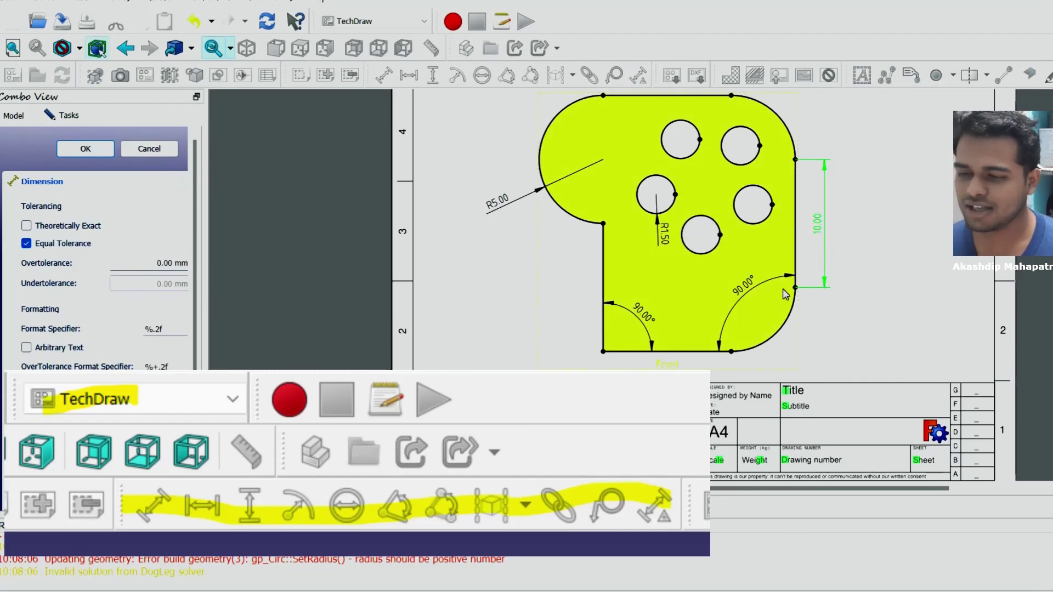
pyautogui.scroll(-1, 546, 188)
# - Print-preview the dimensioned A4 drawing, then close the preview and the dimension panel
pyautogui.click(10, 4)
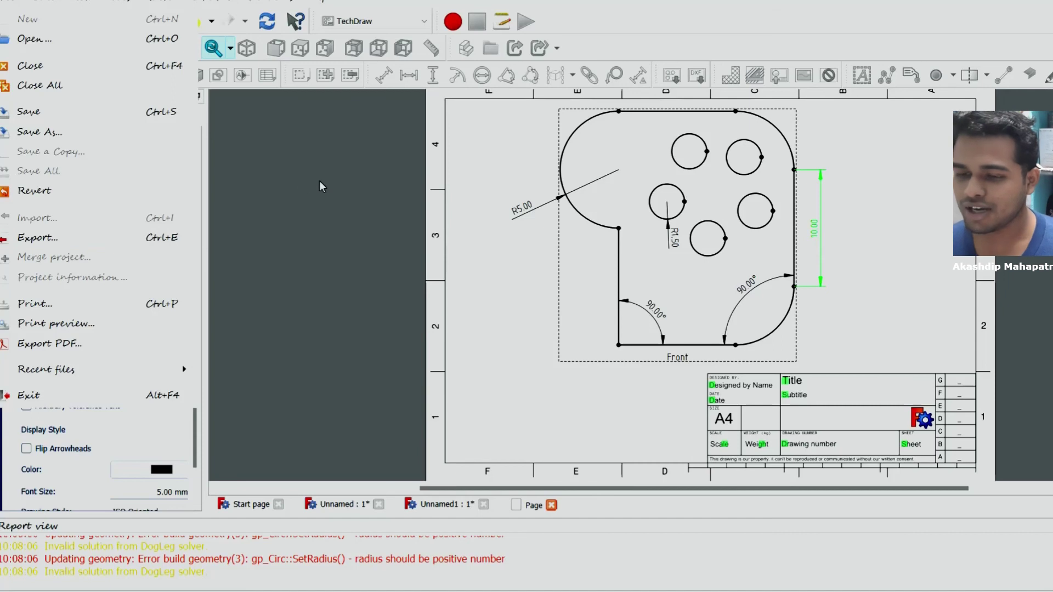
pyautogui.click(97, 323)
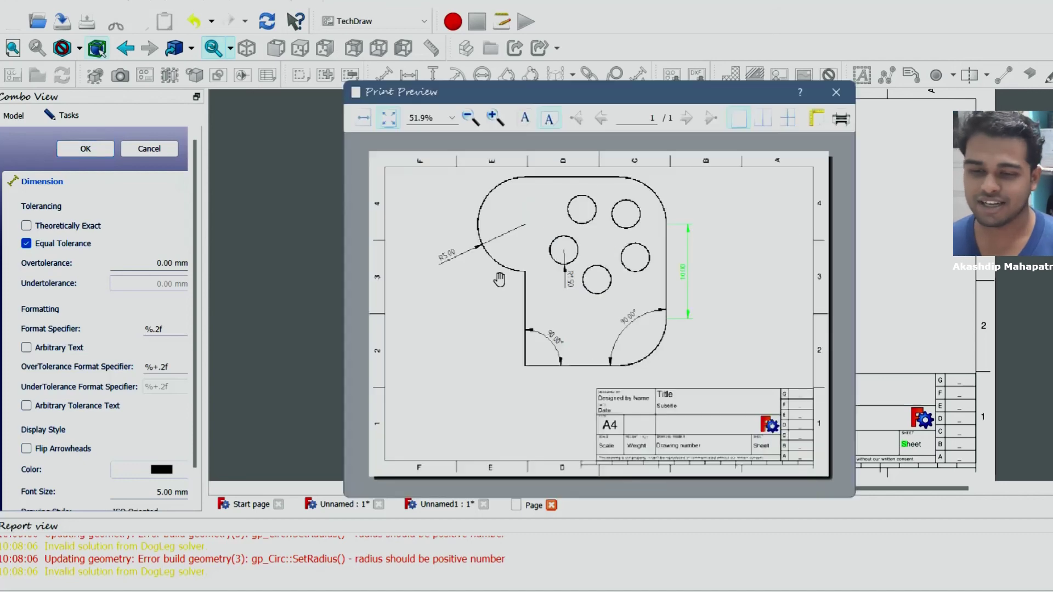
pyautogui.click(838, 101)
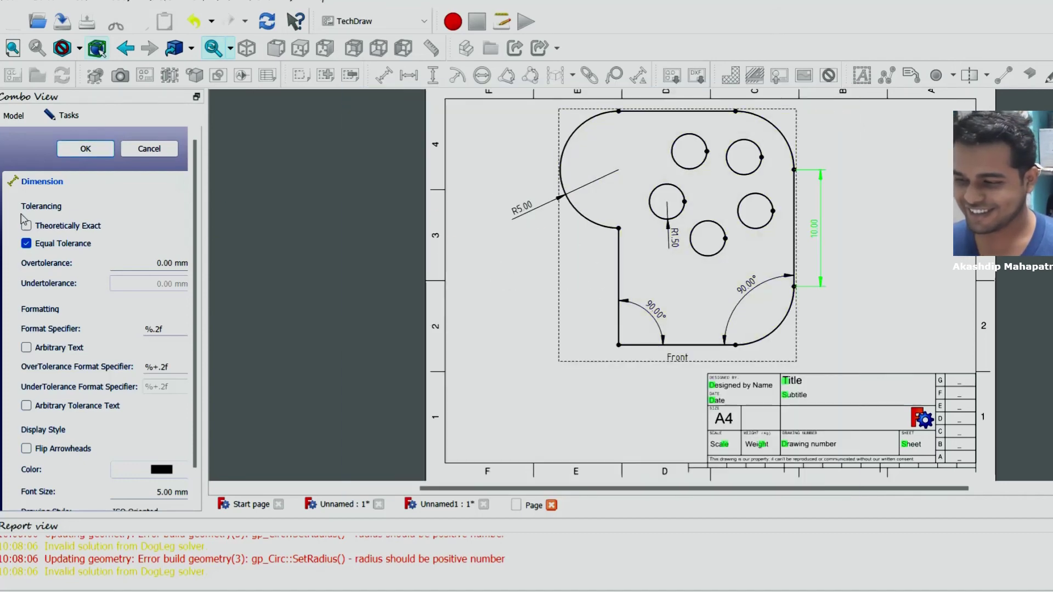
pyautogui.click(160, 153)
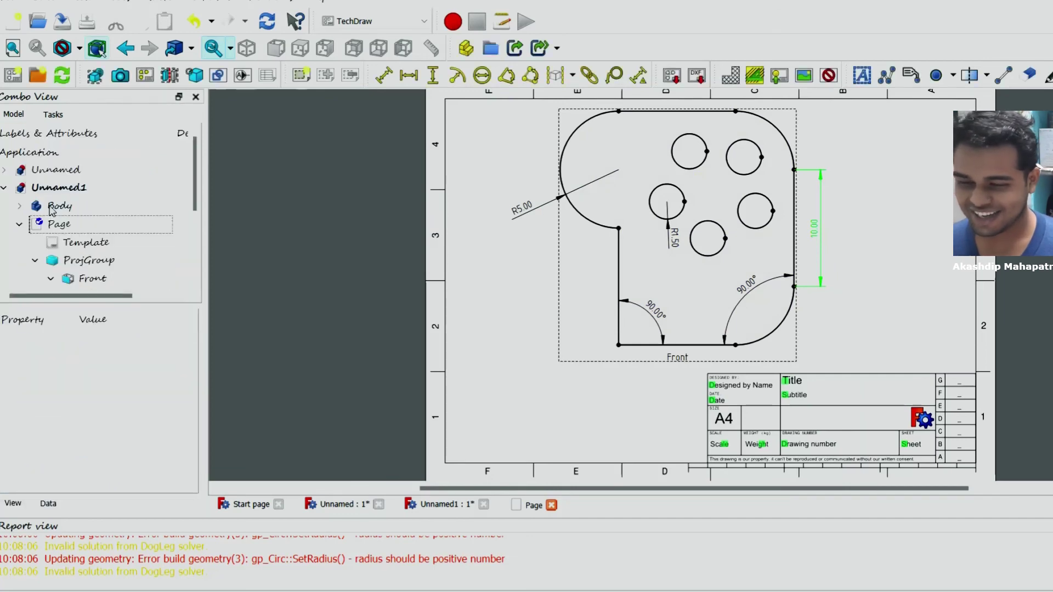
# - View the hook plate's 3D body, then show the ArchDetail building and orbit it sideways
pyautogui.click(51, 212)
pyautogui.scroll(-3, 493, 230)
pyautogui.moveTo(539, 284)
pyautogui.mouseDown()
pyautogui.moveTo(398, 388)
pyautogui.moveTo(512, 200)
pyautogui.moveTo(888, 395)
pyautogui.moveTo(728, 384)
pyautogui.moveTo(555, 321)
pyautogui.moveTo(509, 253)
pyautogui.mouseUp()
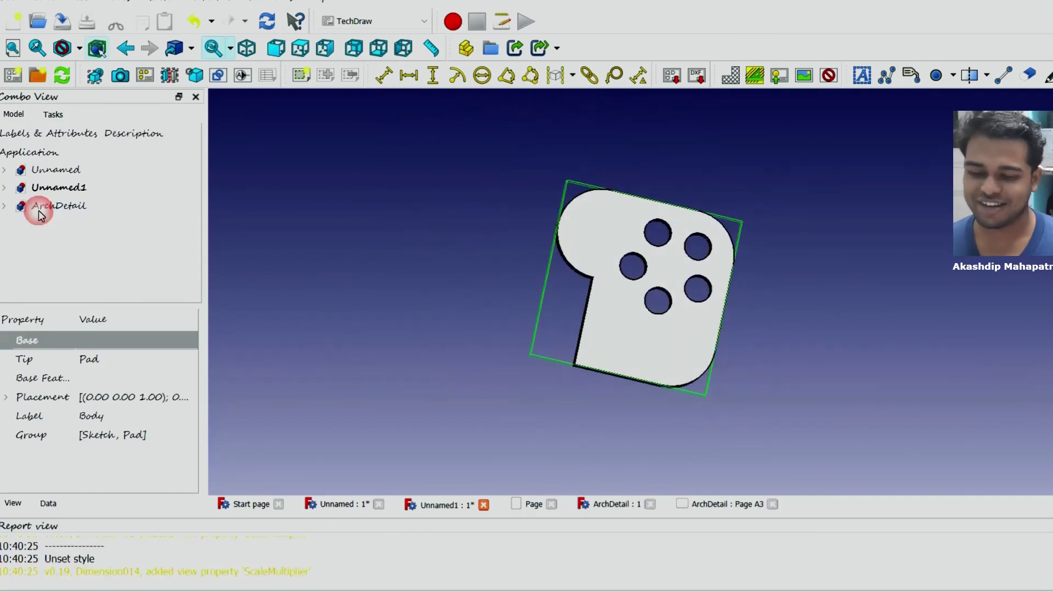
pyautogui.click(62, 225)
pyautogui.scroll(2, 663, 312)
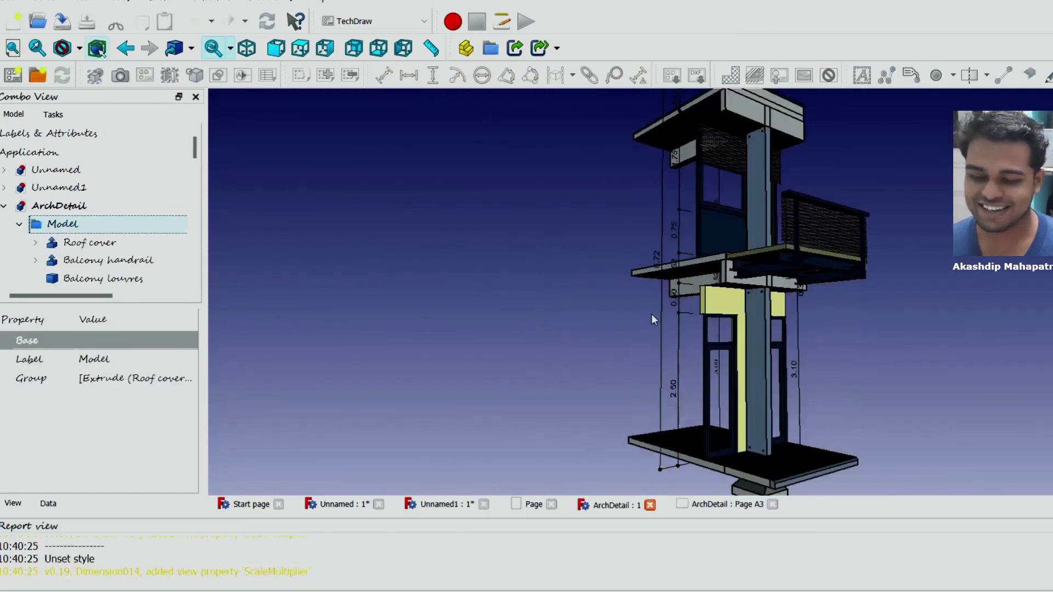
pyautogui.scroll(-2, 652, 320)
pyautogui.moveTo(652, 320)
pyautogui.mouseDown()
pyautogui.moveTo(308, 305)
pyautogui.moveTo(867, 322)
pyautogui.moveTo(545, 370)
pyautogui.moveTo(475, 196)
pyautogui.moveTo(451, 288)
pyautogui.moveTo(618, 322)
pyautogui.moveTo(783, 265)
pyautogui.moveTo(766, 181)
pyautogui.moveTo(775, 281)
pyautogui.moveTo(702, 410)
pyautogui.moveTo(755, 348)
pyautogui.moveTo(943, 308)
pyautogui.moveTo(790, 353)
pyautogui.moveTo(559, 383)
pyautogui.moveTo(626, 282)
pyautogui.moveTo(604, 313)
pyautogui.moveTo(631, 301)
pyautogui.mouseUp()
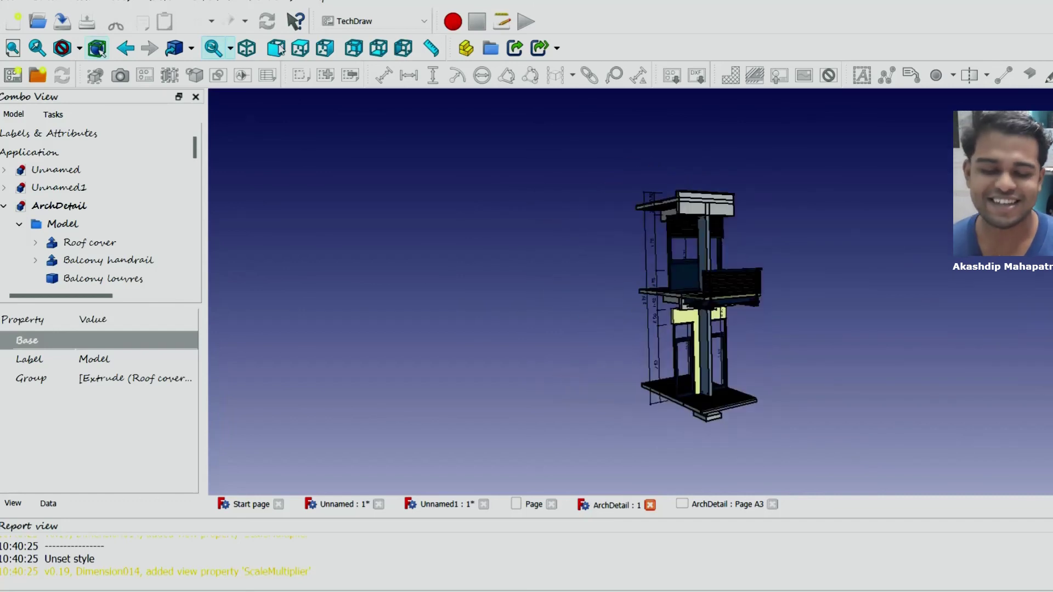
# - Cycle the building through front, top, bottom, isometric and top views, then orbit it
pyautogui.click(275, 48)
pyautogui.click(325, 49)
pyautogui.click(379, 49)
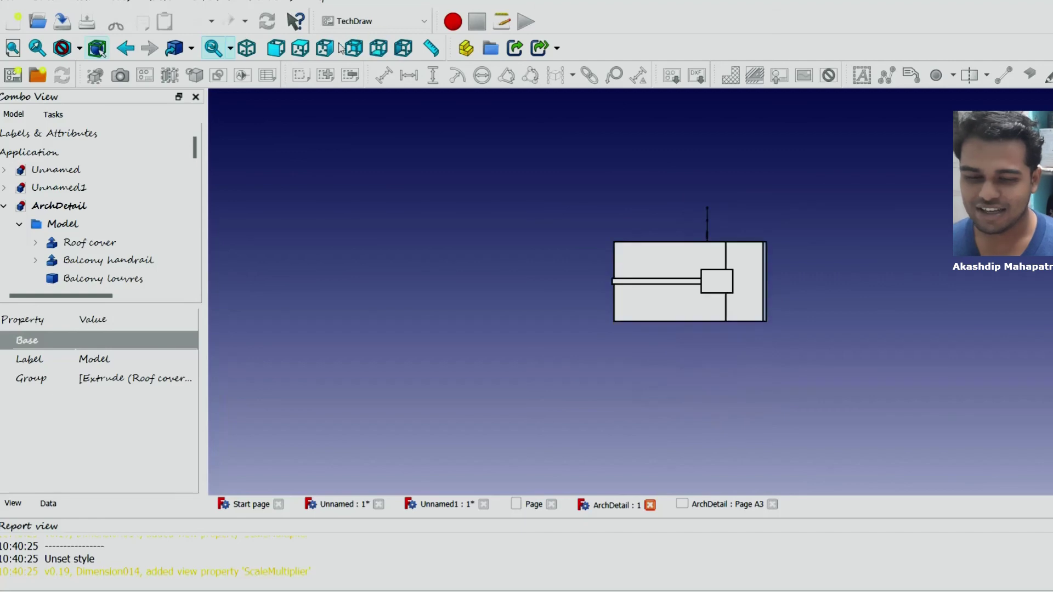
pyautogui.press('0')
pyautogui.press('2')
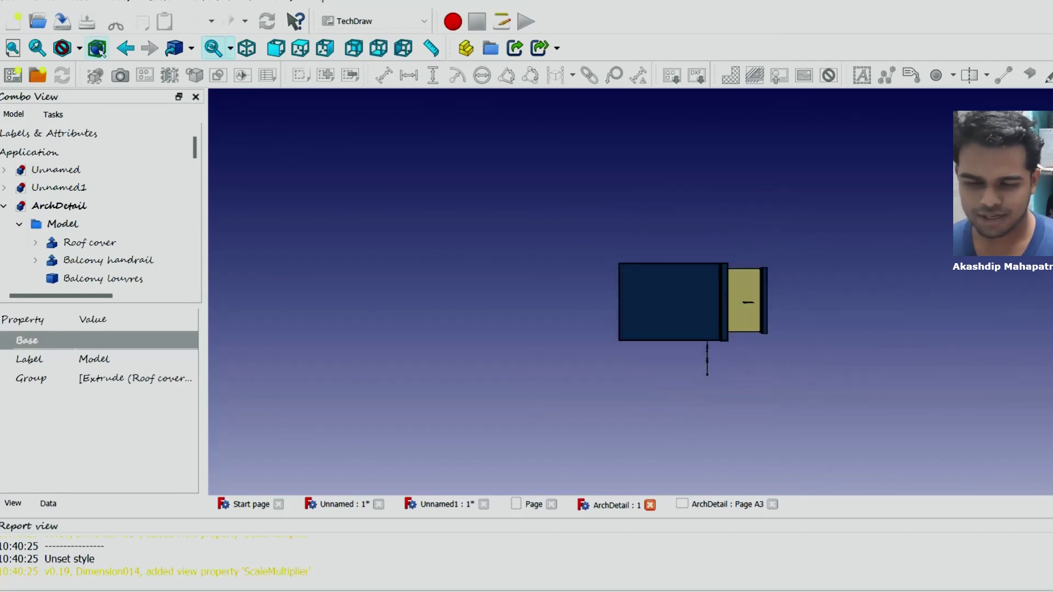
pyautogui.moveTo(746, 211)
pyautogui.mouseDown(button='middle')
pyautogui.moveTo(658, 357)
pyautogui.moveTo(399, 179)
pyautogui.moveTo(531, 286)
pyautogui.moveTo(716, 376)
pyautogui.moveTo(743, 342)
pyautogui.moveTo(804, 348)
pyautogui.moveTo(624, 236)
pyautogui.moveTo(849, 308)
pyautogui.moveTo(855, 327)
pyautogui.mouseUp(button='middle')
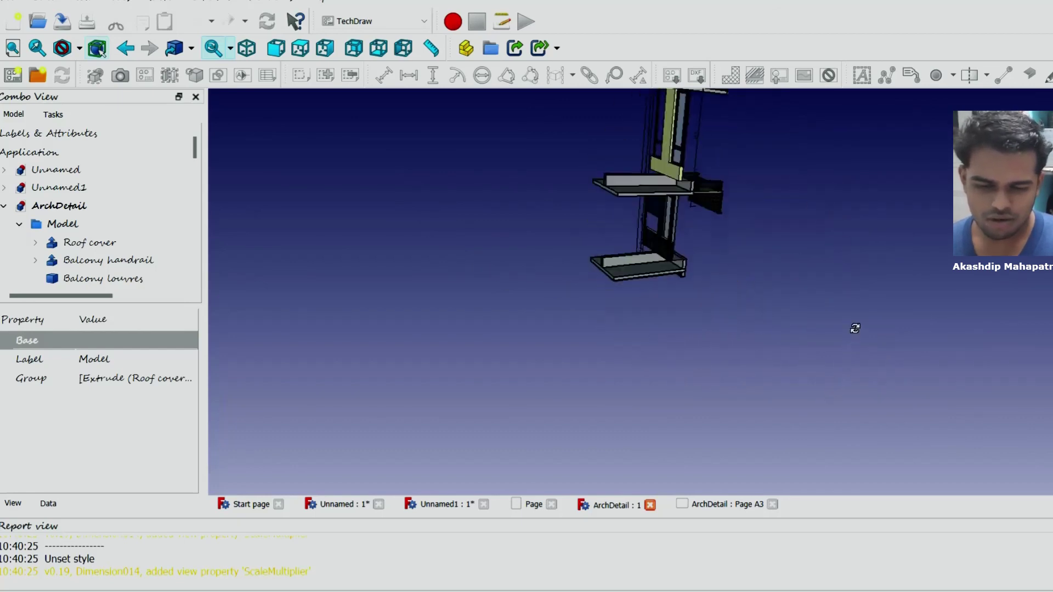
# - Quit FreeCAD with Alt+F4, answering the unsaved-document prompt
pyautogui.hotkey('alt', 'F4')
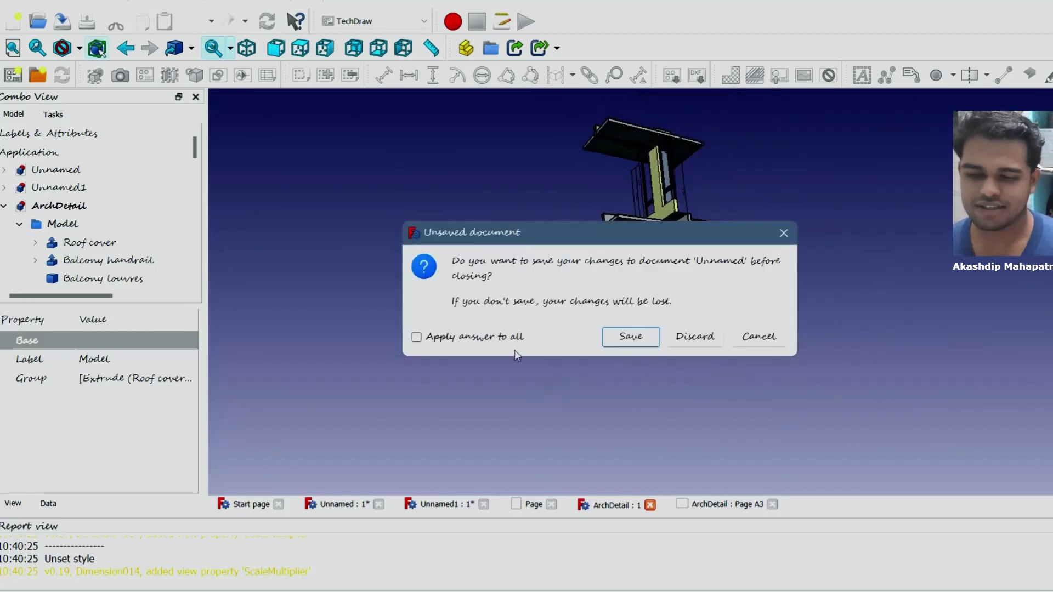
pyautogui.click(694, 336)
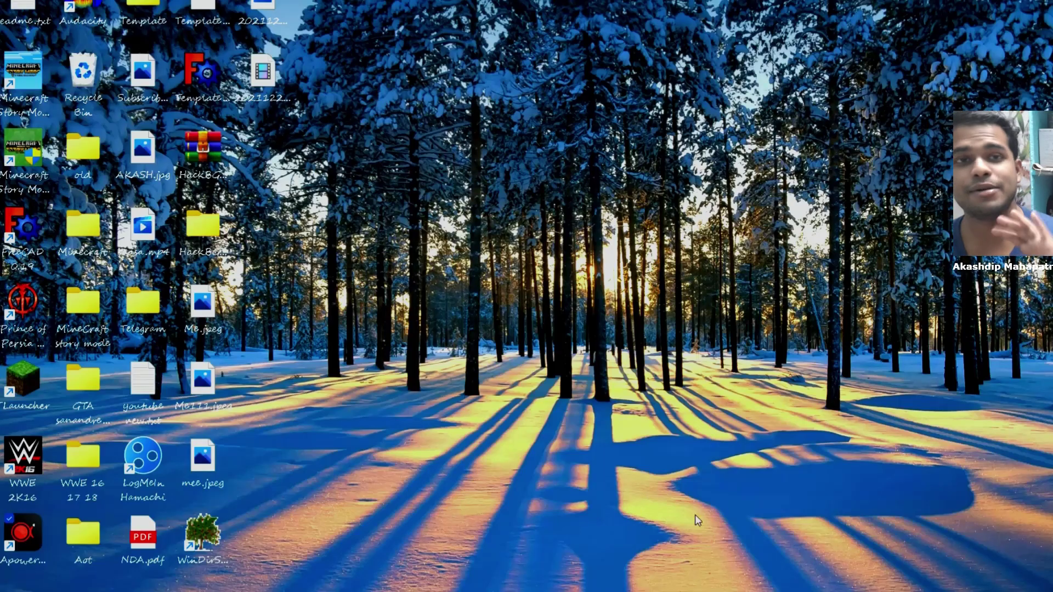
pyautogui.click(713, 526)
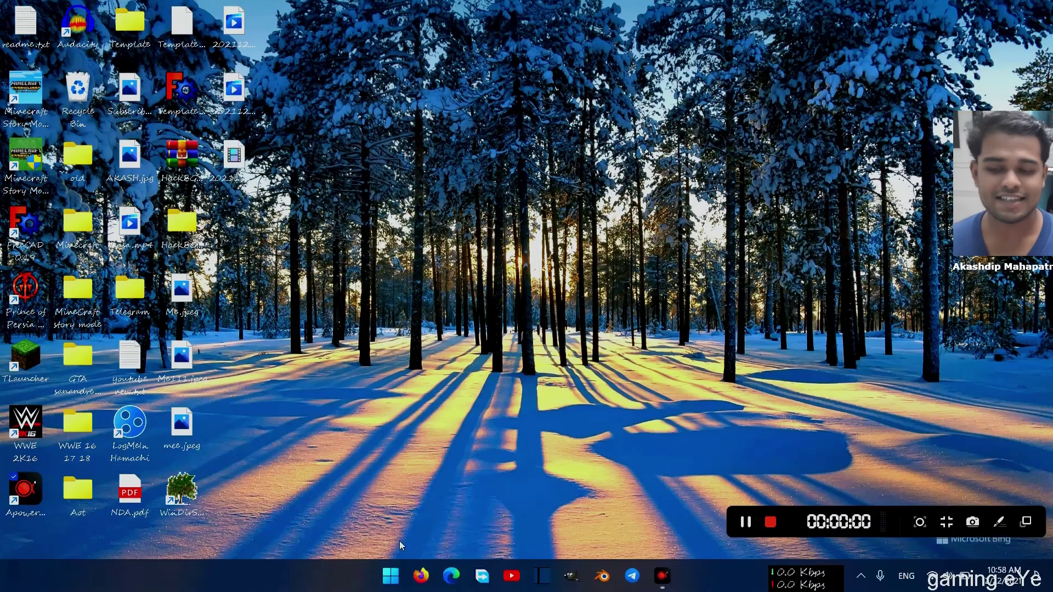